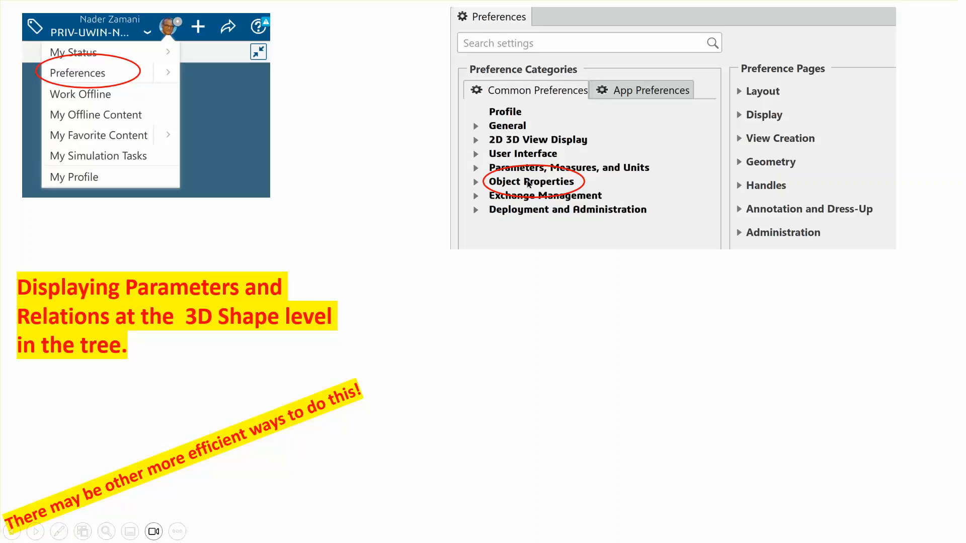
# - Finish the slide show on displaying parameters and relations, and switch to 3DEXPERIENCE
pyautogui.click(527, 183)
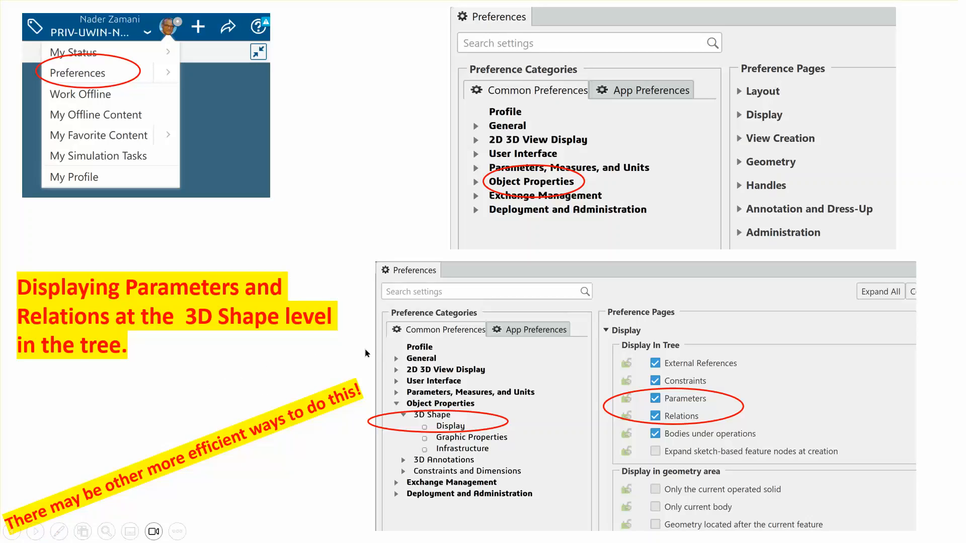
pyautogui.click(176, 388)
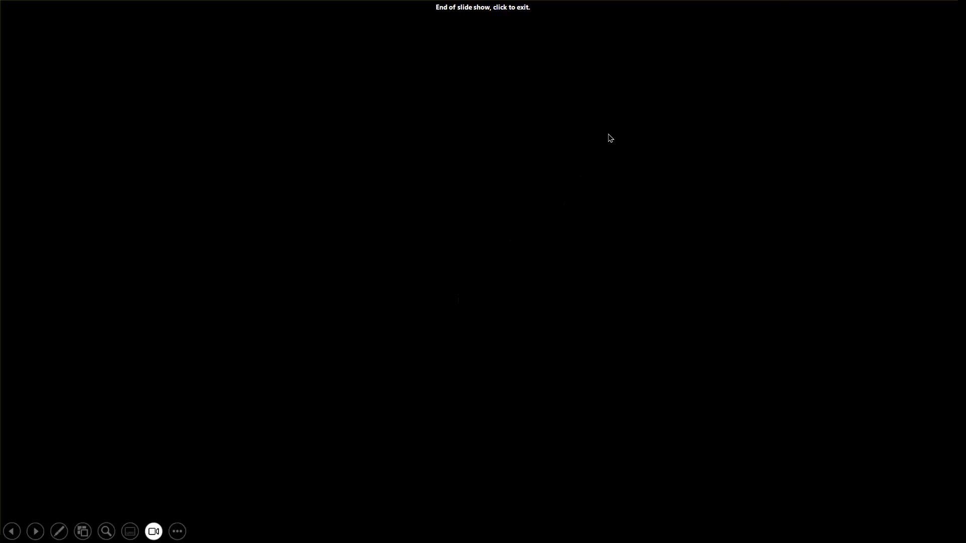
pyautogui.click(793, 220)
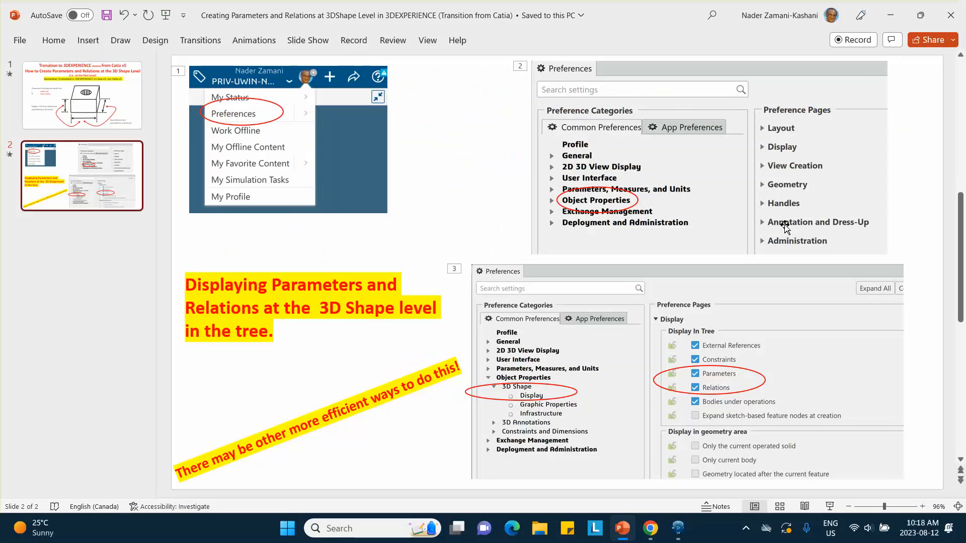
pyautogui.click(677, 528)
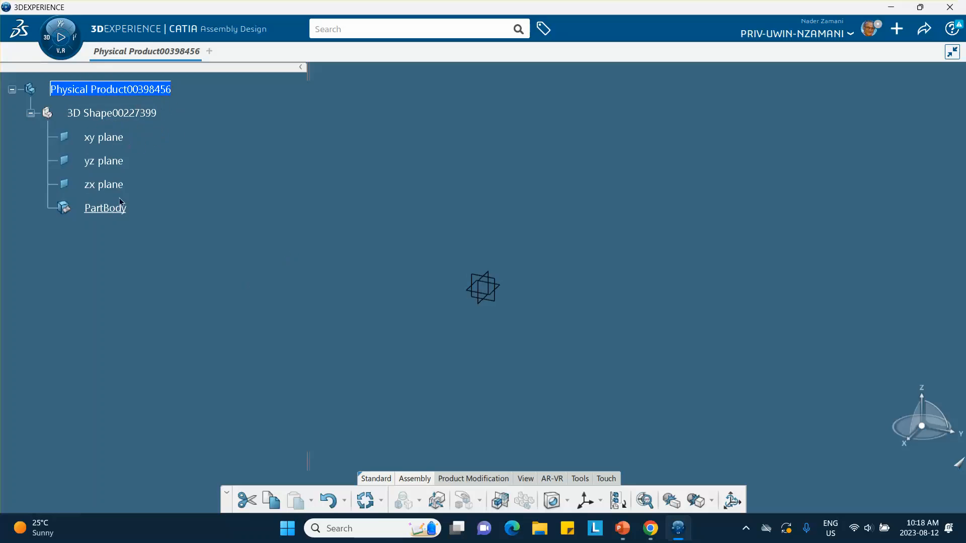
pyautogui.click(48, 38)
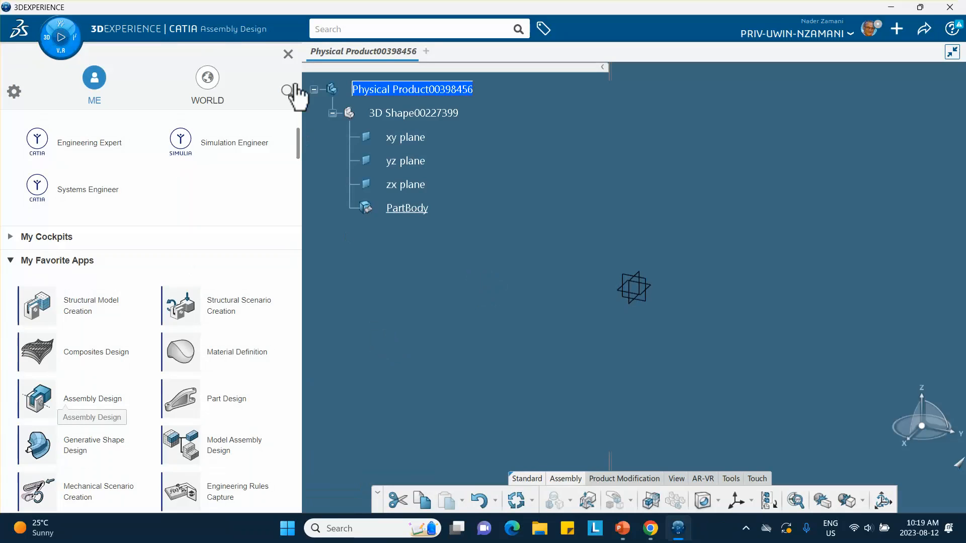
pyautogui.click(287, 54)
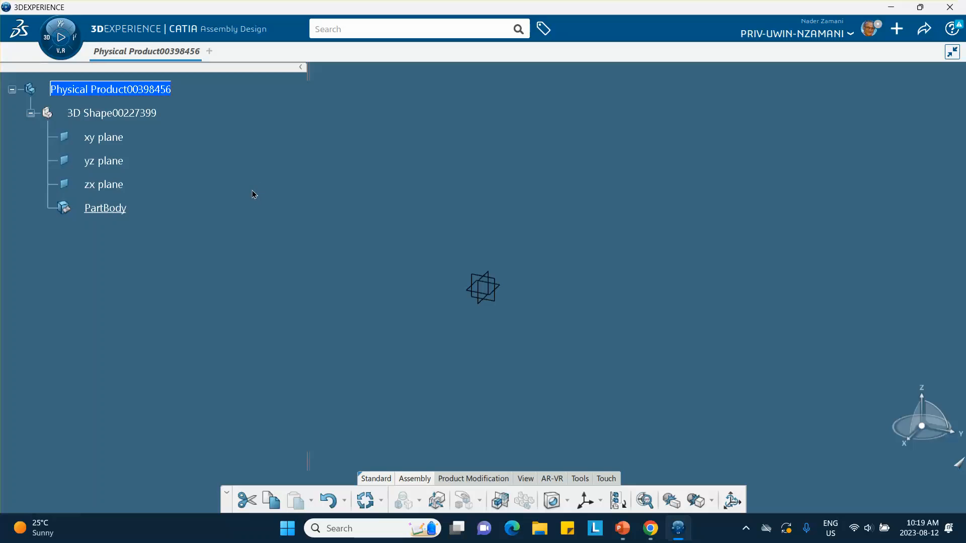
# - Review the 3D Shape display-in-tree options under Object Properties in the common preferences
pyautogui.click(866, 27)
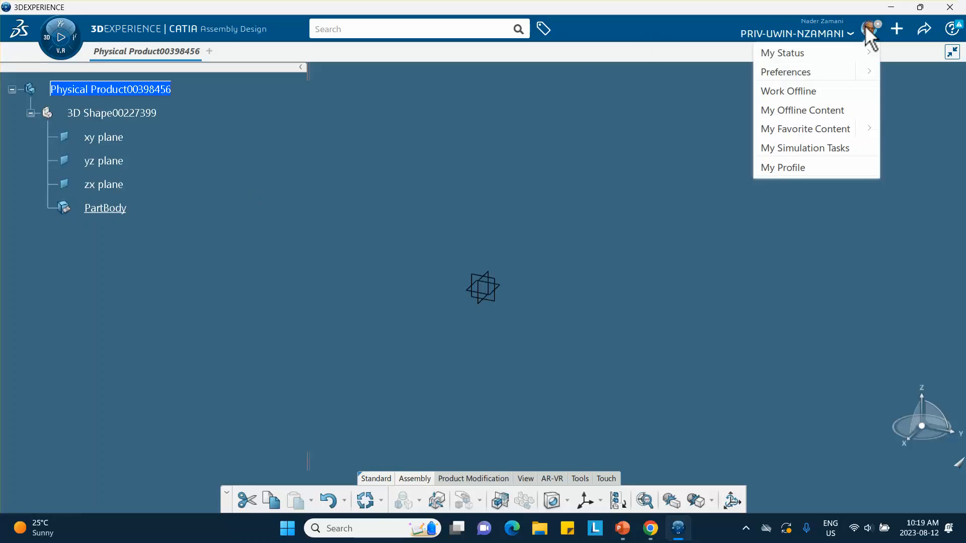
pyautogui.click(830, 70)
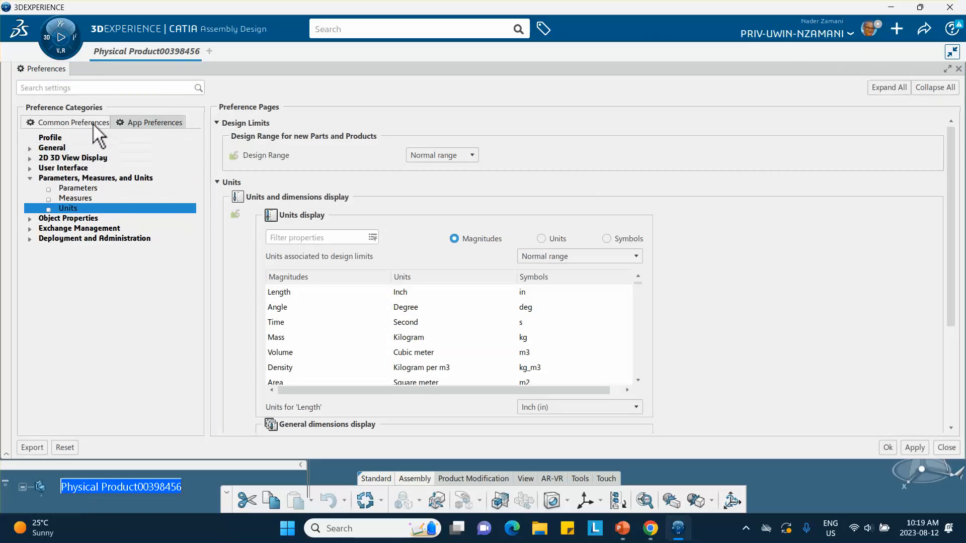
pyautogui.click(54, 219)
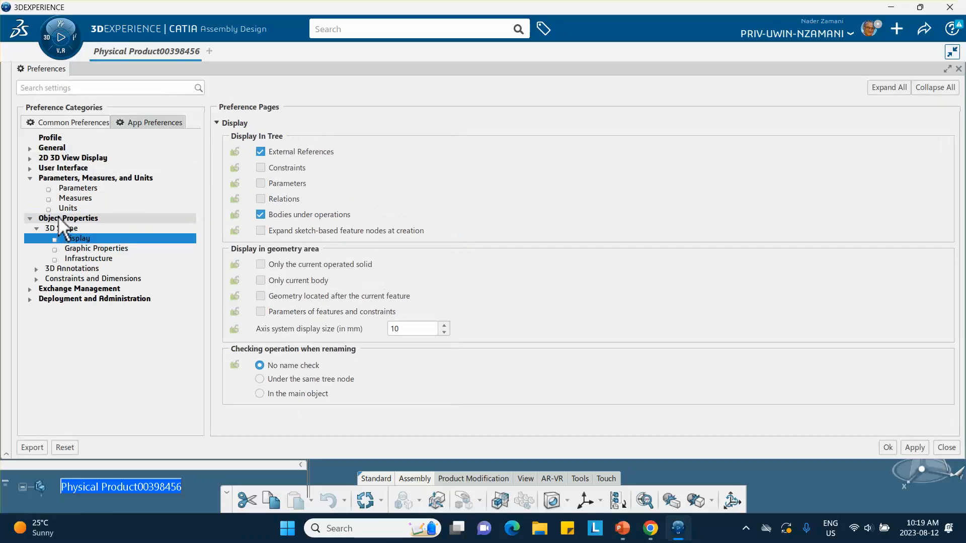
pyautogui.click(29, 178)
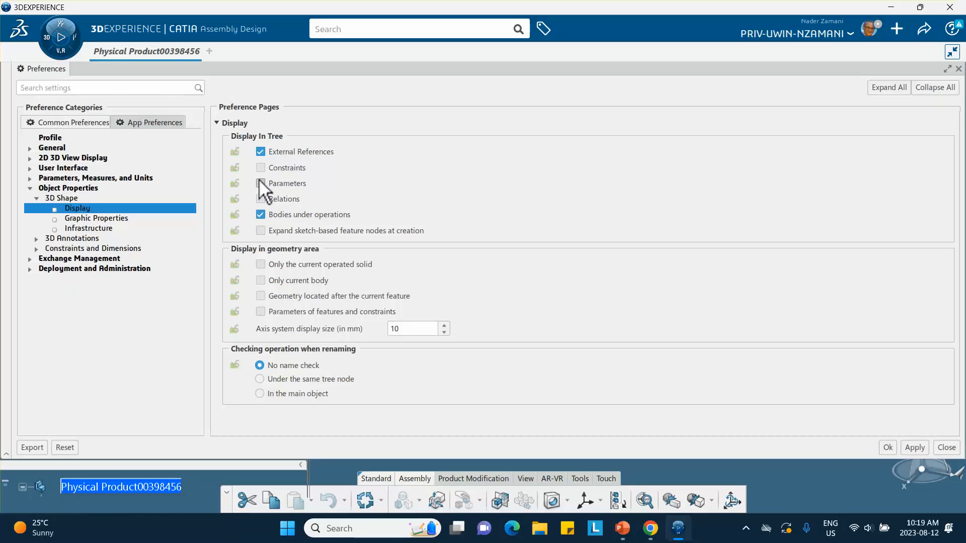
pyautogui.click(36, 199)
pyautogui.click(30, 189)
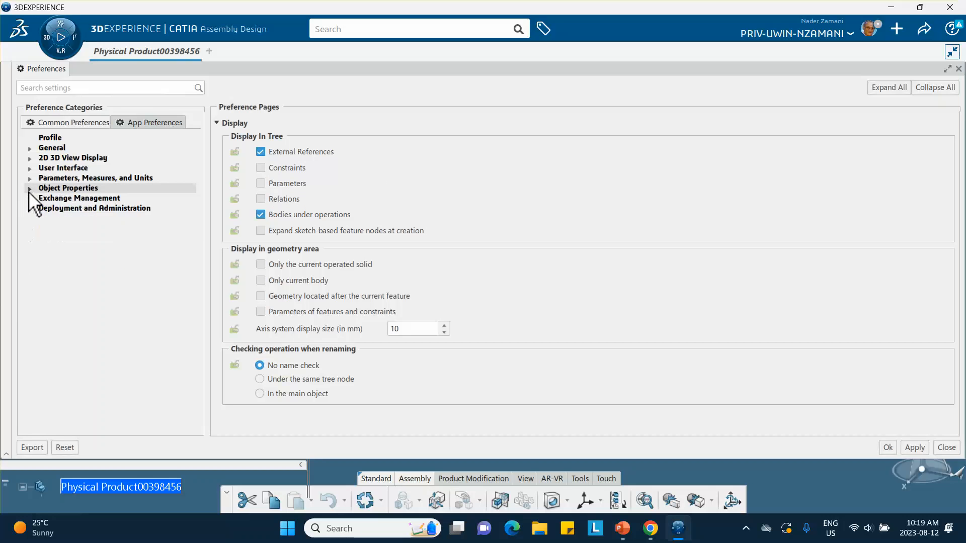
# - Enable Display values and Display formulas for the parameters tree view in the Parameters preferences and accept the settings
pyautogui.click(30, 179)
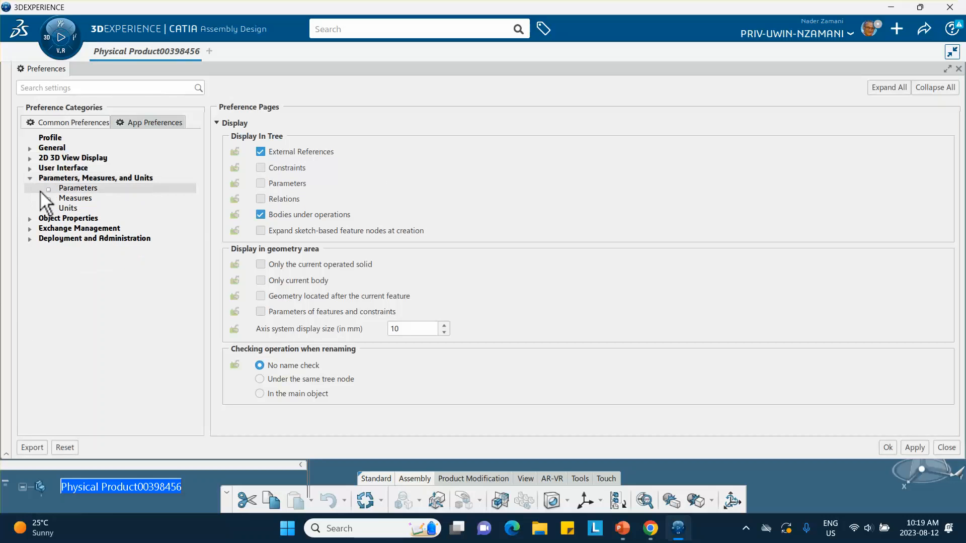
pyautogui.click(83, 189)
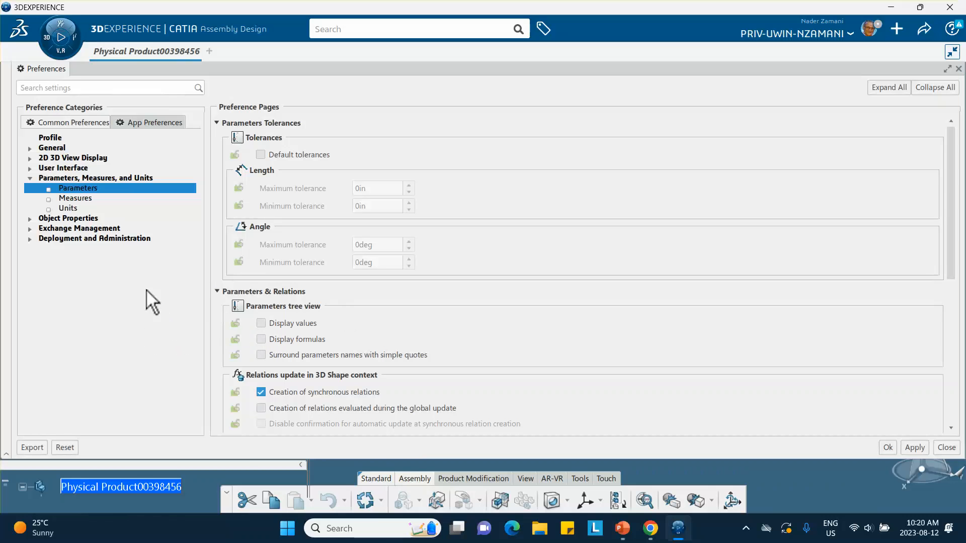
pyautogui.click(261, 323)
pyautogui.click(260, 338)
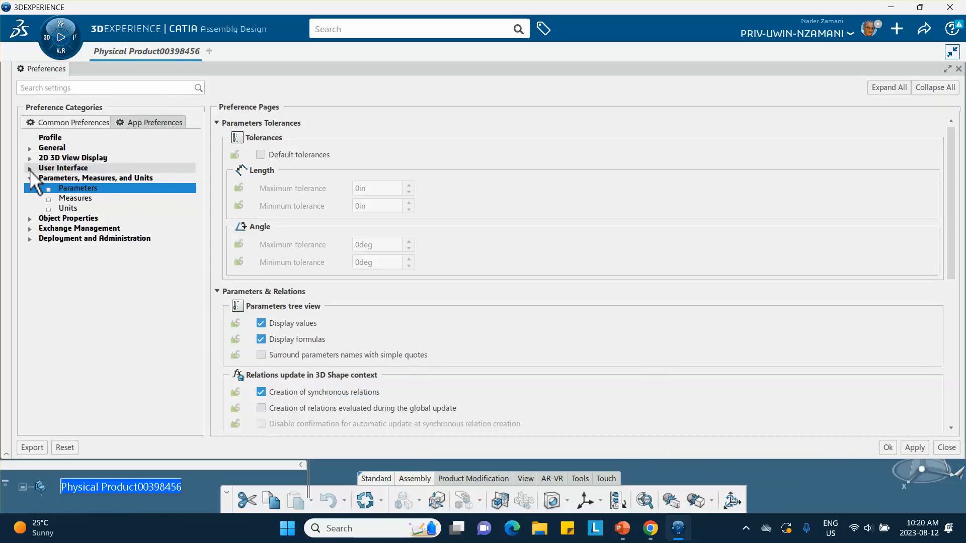
pyautogui.click(887, 449)
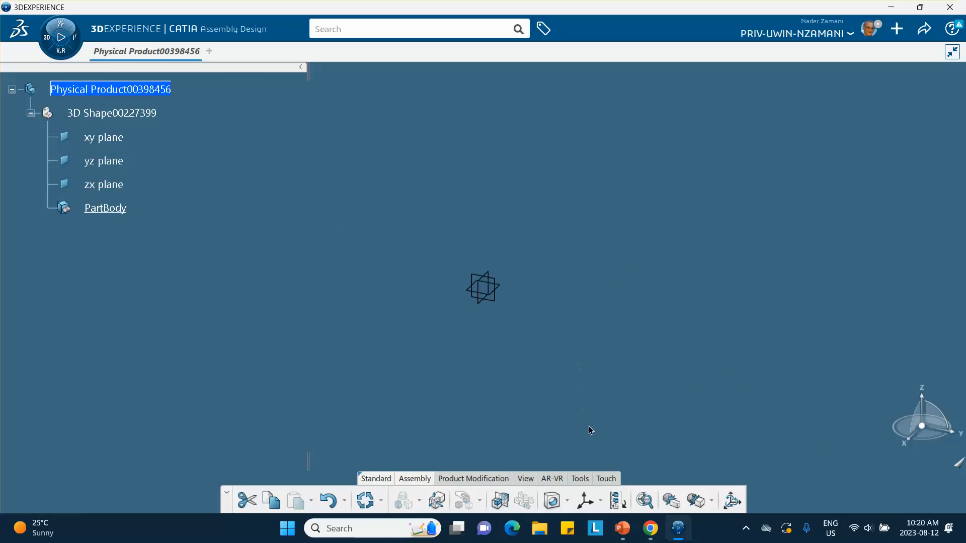
# - Try to create a single-value Length parameter on the physical product with the Formulas tool
pyautogui.click(580, 480)
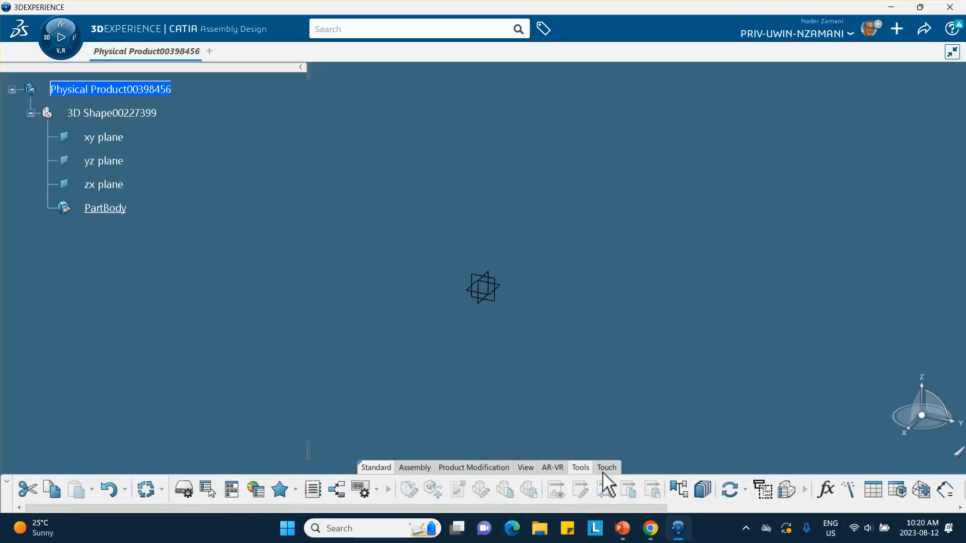
pyautogui.click(825, 490)
pyautogui.moveTo(740, 193); pyautogui.dragTo(613, 96)
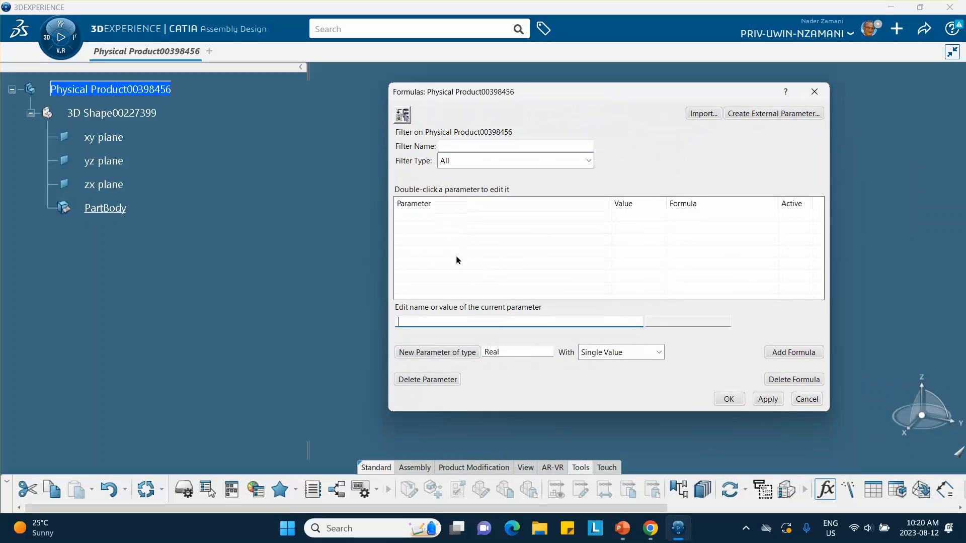
pyautogui.click(529, 348)
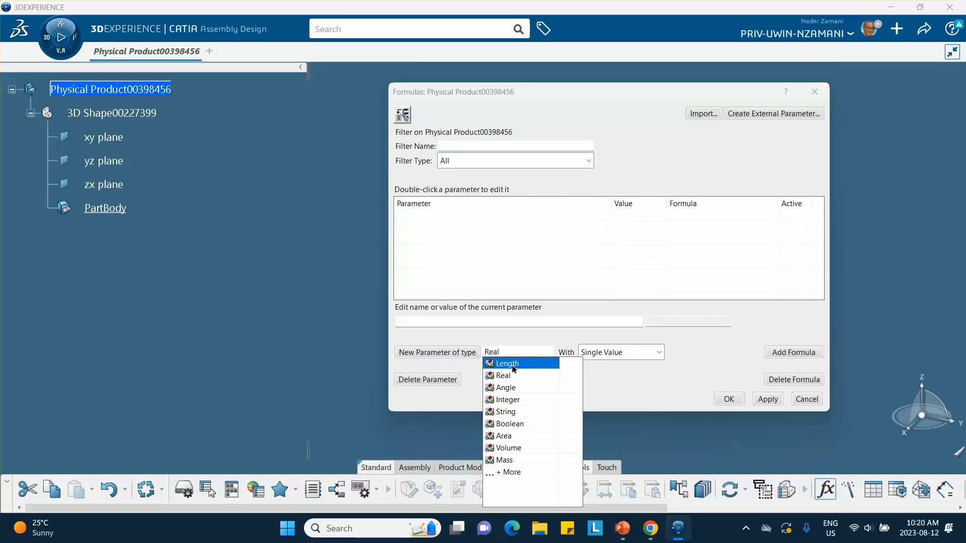
pyautogui.click(512, 364)
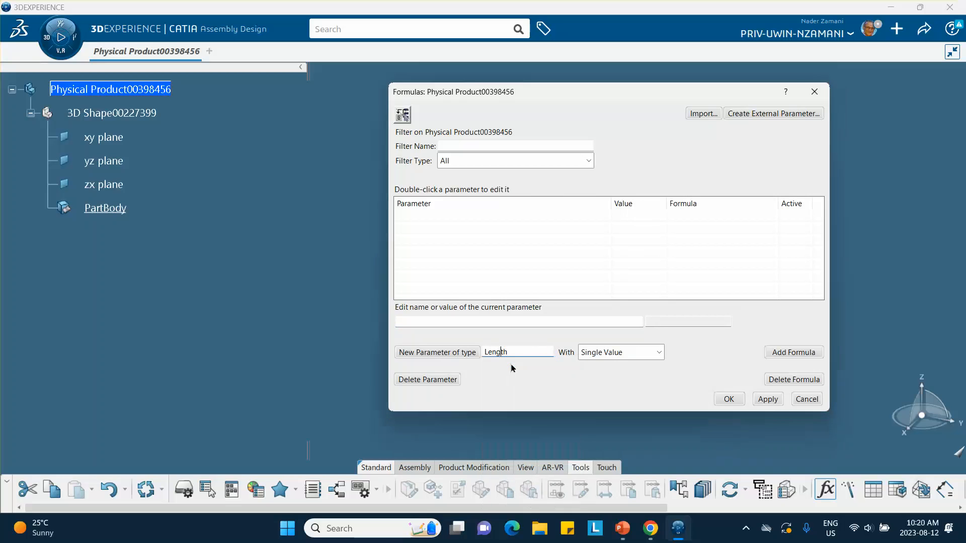
pyautogui.click(449, 352)
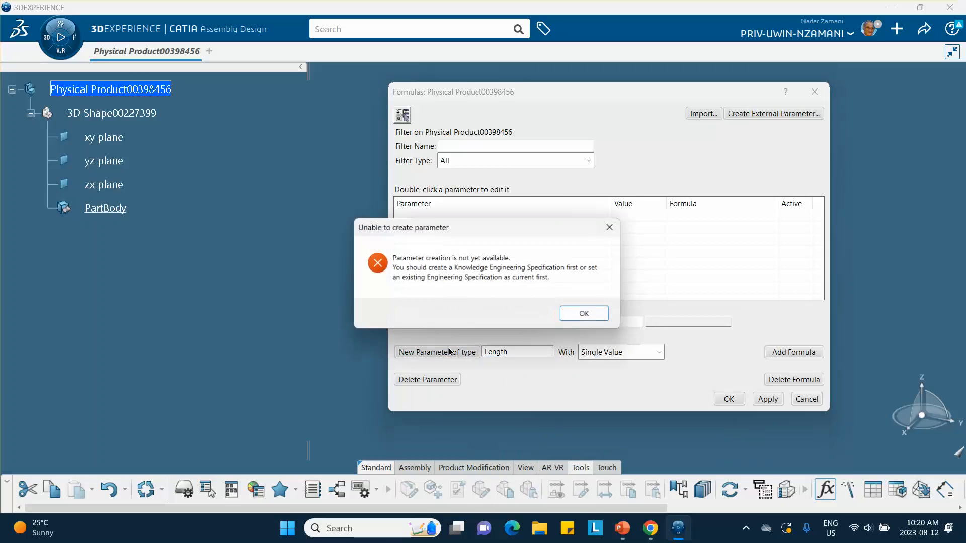
pyautogui.click(584, 313)
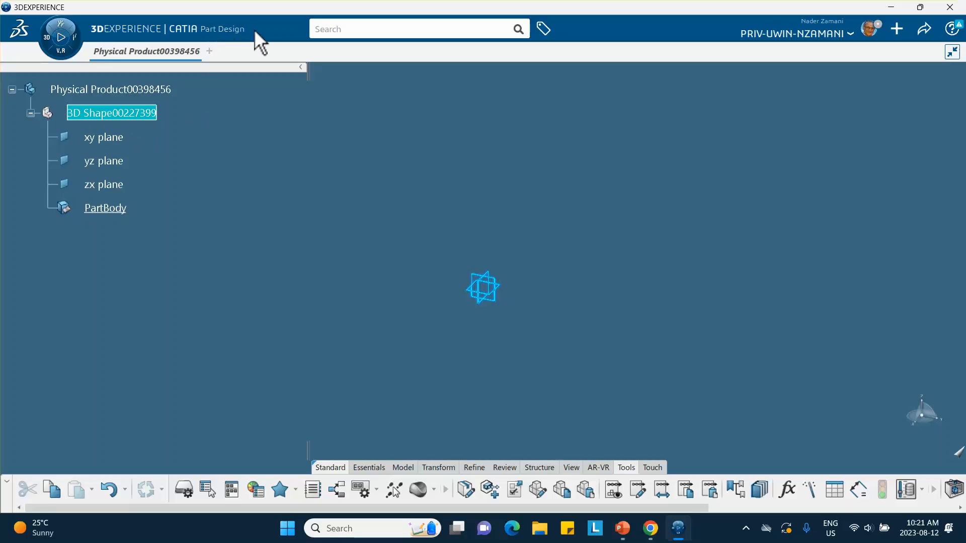
# - Make the root physical product active again and retry adding a Length parameter to it through Formulas
pyautogui.doubleClick(156, 90)
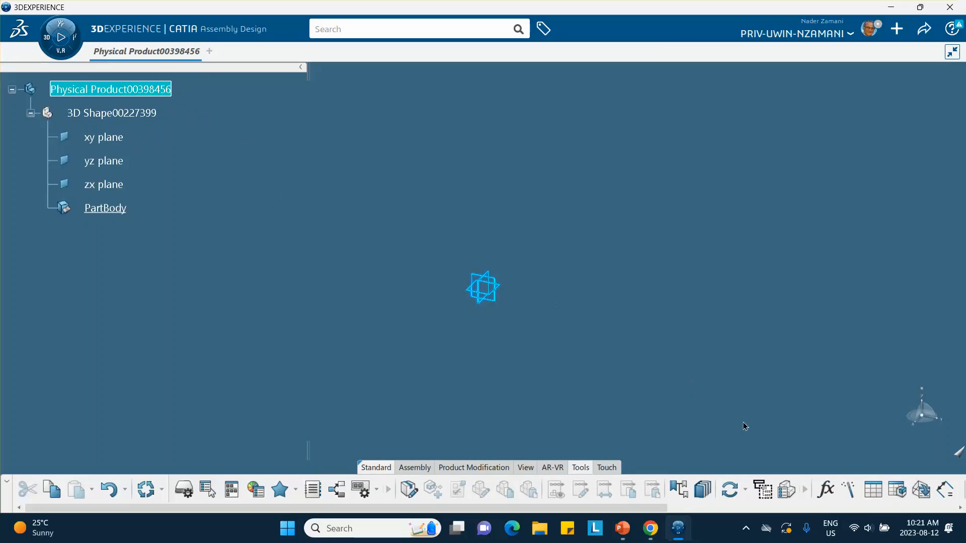
pyautogui.click(825, 493)
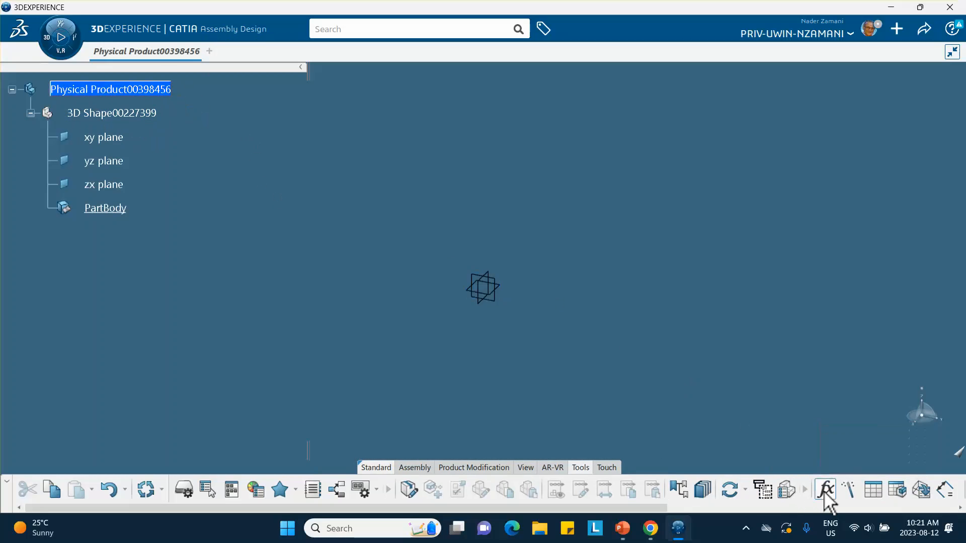
pyautogui.click(446, 353)
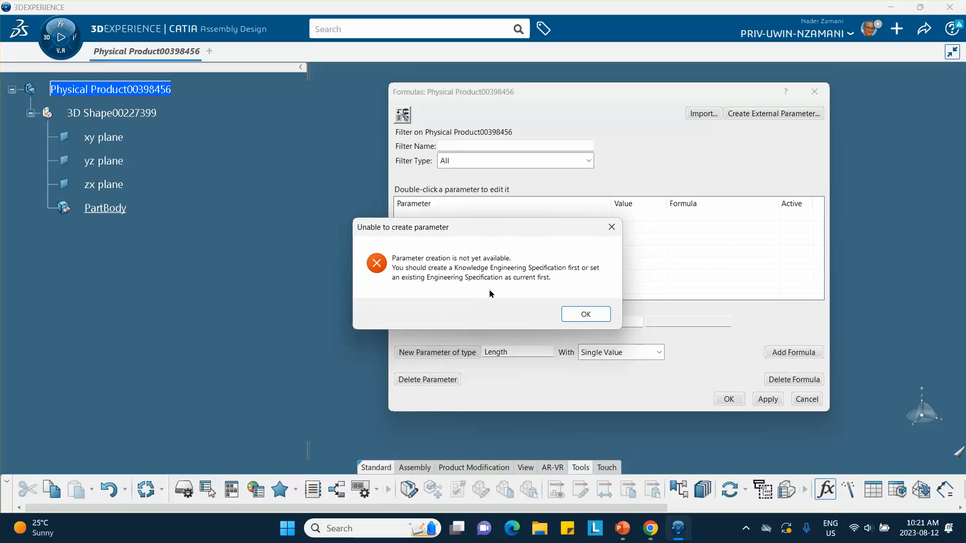
pyautogui.click(586, 314)
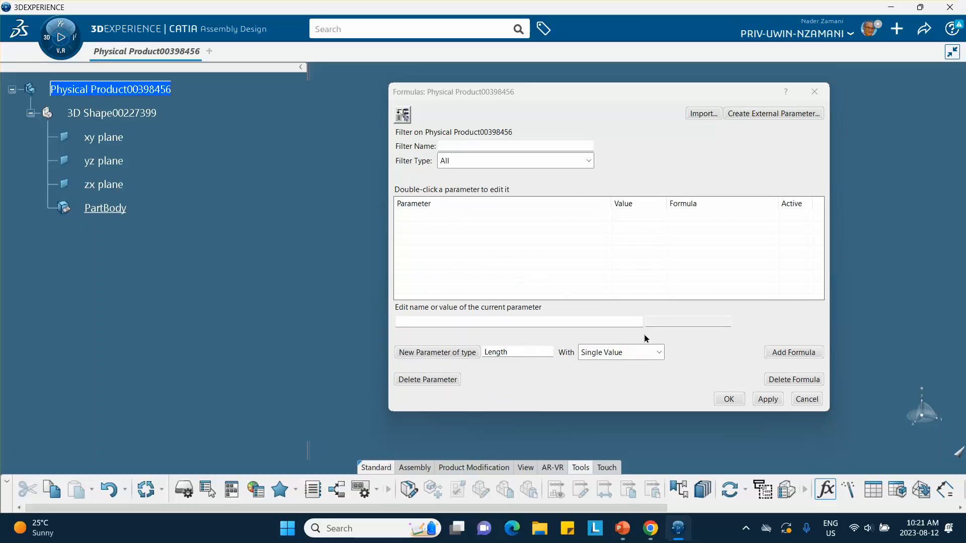
pyautogui.click(805, 400)
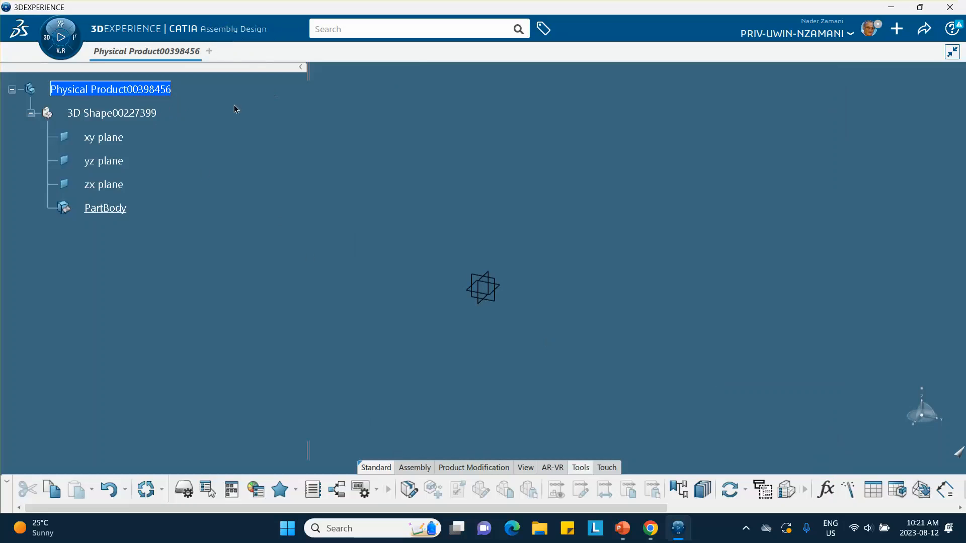
# - Activate the 3D Shape and create a Length parameter named L with a value of 5 in
pyautogui.doubleClick(134, 113)
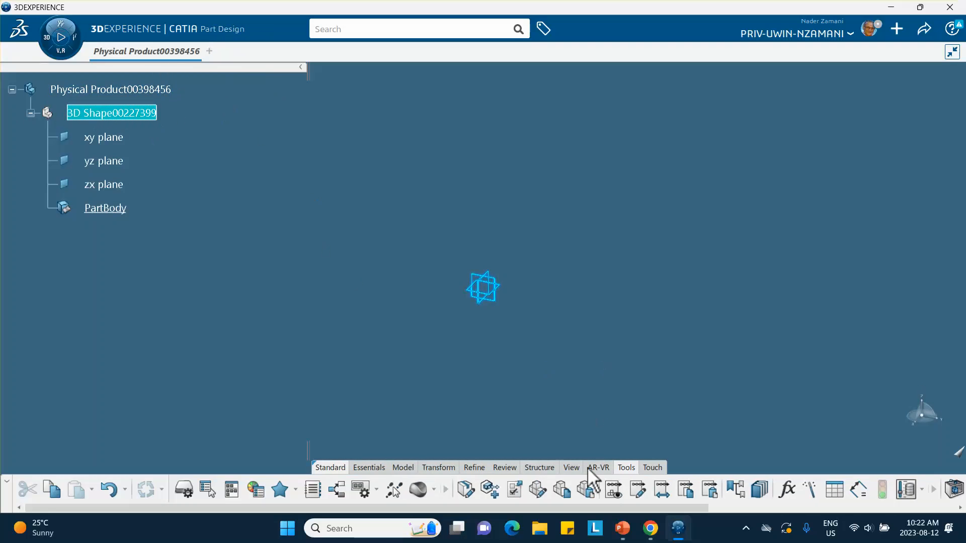
pyautogui.click(786, 489)
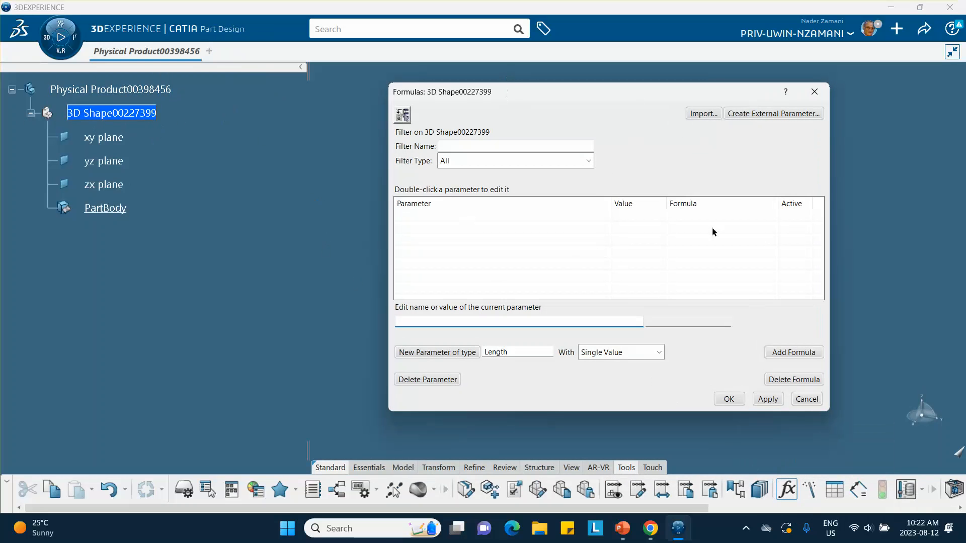
pyautogui.click(422, 355)
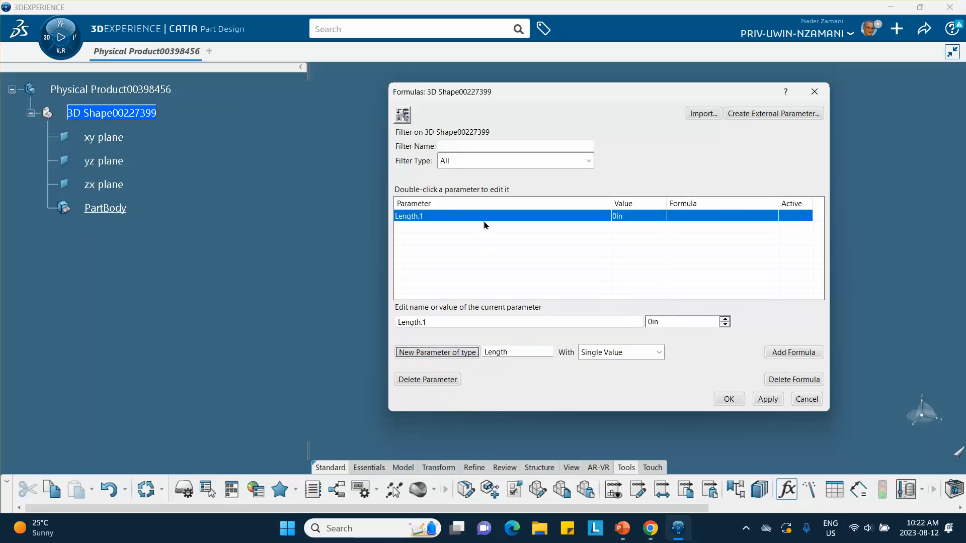
pyautogui.moveTo(433, 318); pyautogui.dragTo(337, 332)
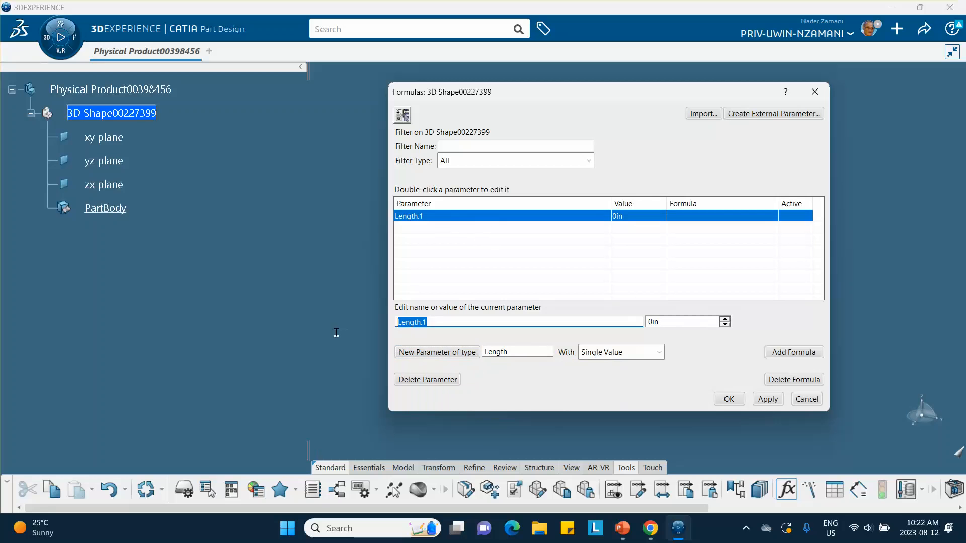
pyautogui.write('L')
pyautogui.press('Tab')
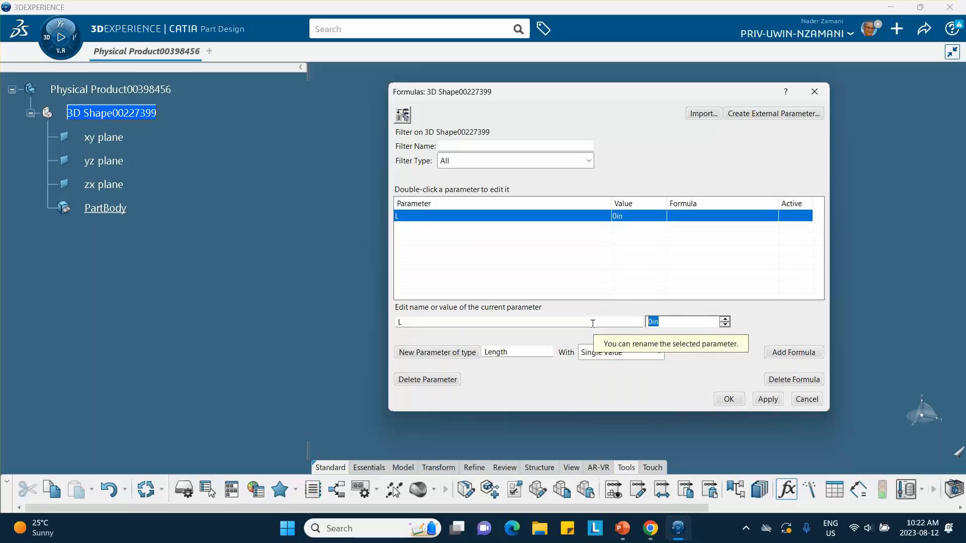
pyautogui.write('5')
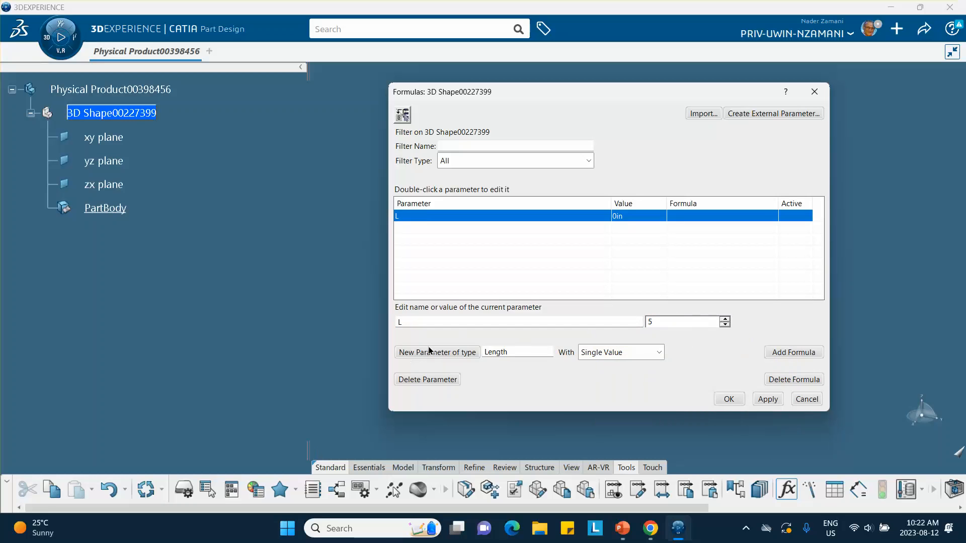
# - Add a second single-value Length parameter named R with a value of 0.5 in to the 3D Shape and accept the formulas
pyautogui.click(428, 353)
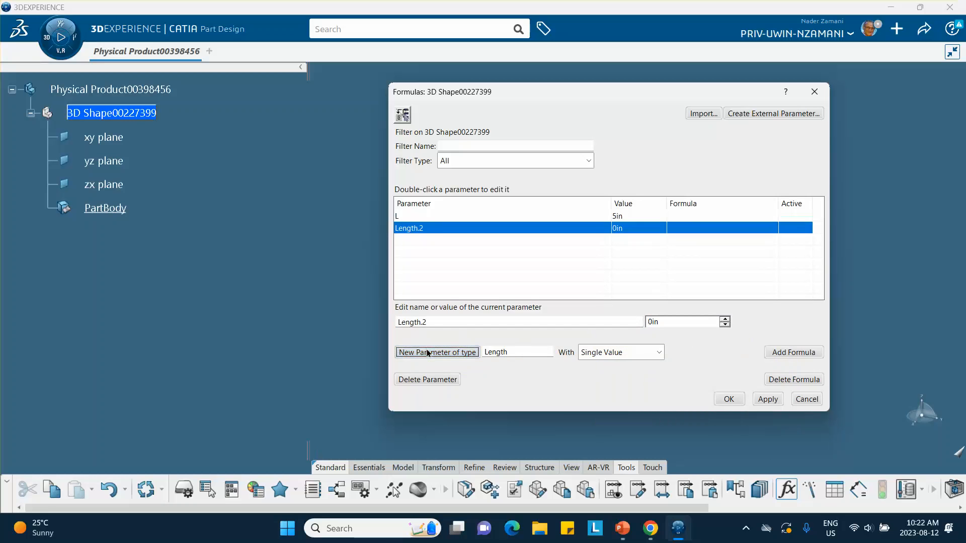
pyautogui.moveTo(446, 322); pyautogui.dragTo(372, 321)
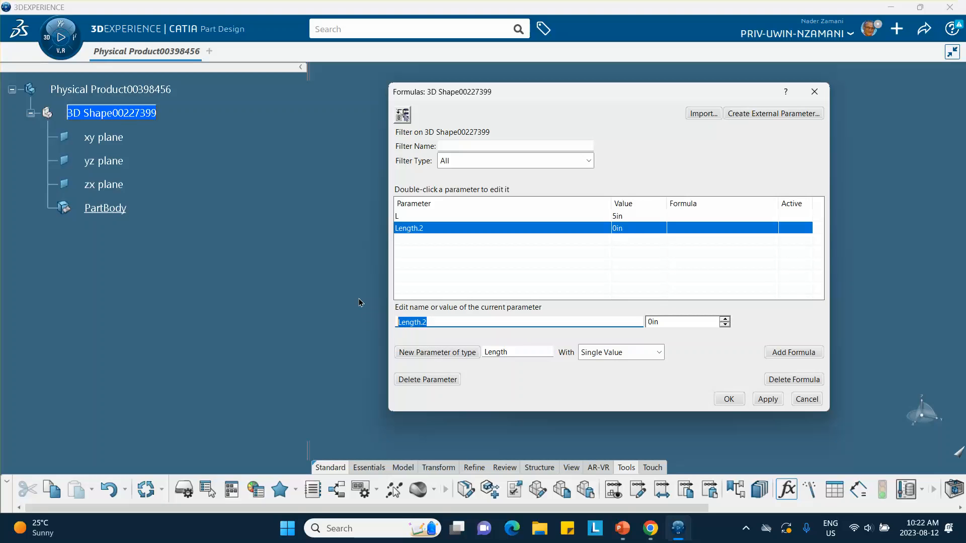
pyautogui.write('R')
pyautogui.click(667, 321)
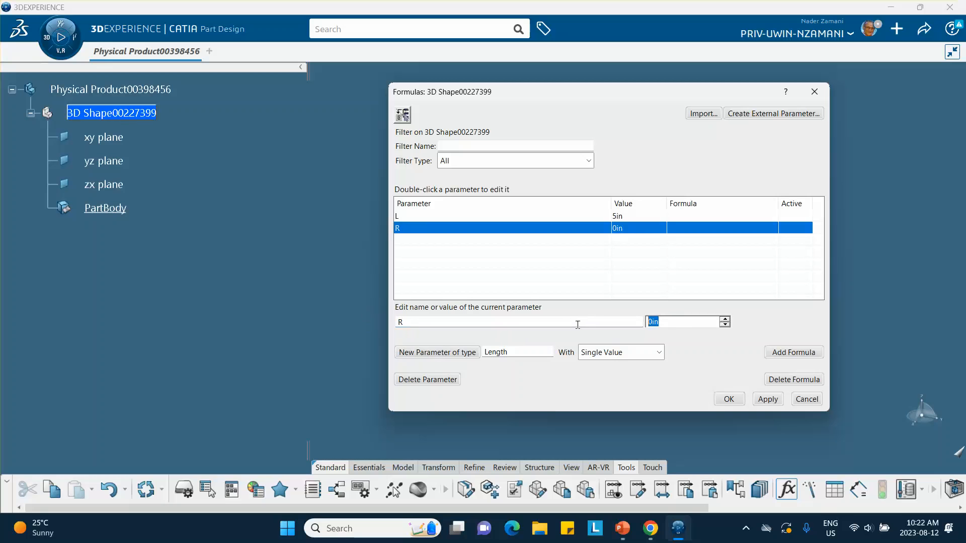
pyautogui.write('.5')
pyautogui.click(727, 400)
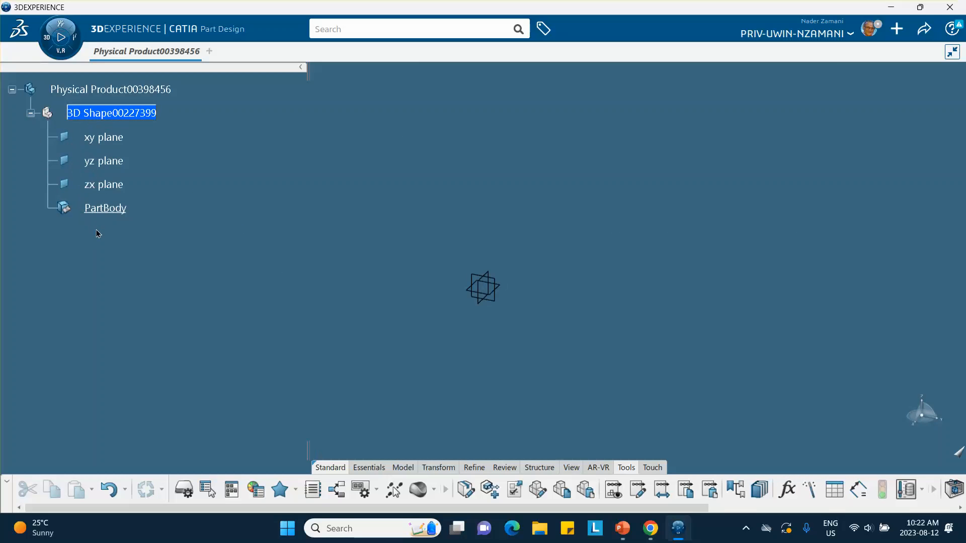
# - Review the Parameters preferences, and check the L and R parameters of the 3D Shape in Formulas
pyautogui.click(865, 25)
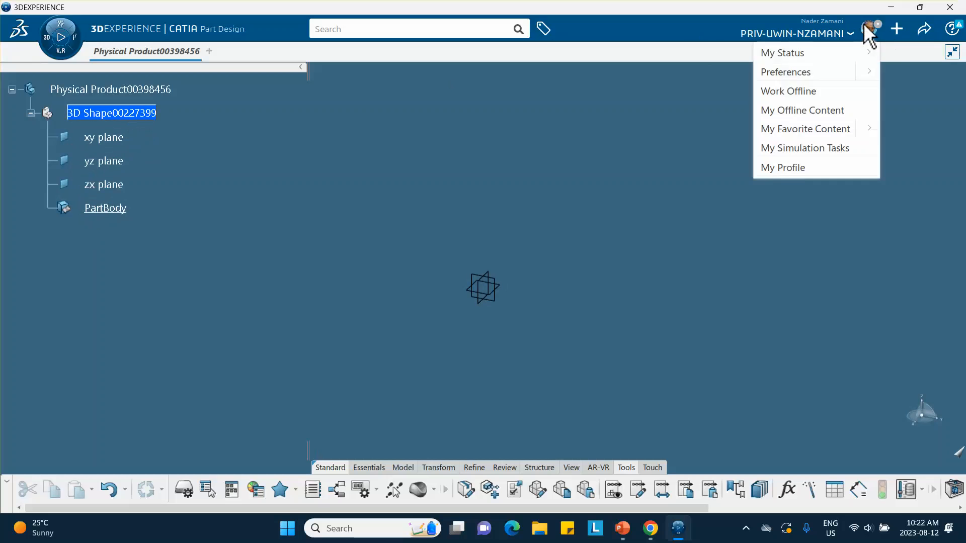
pyautogui.click(794, 81)
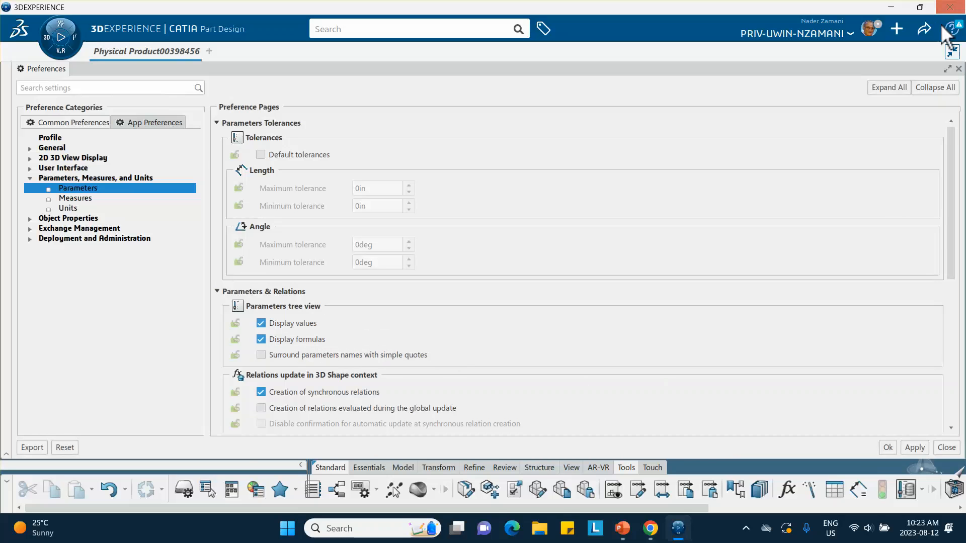
pyautogui.click(958, 69)
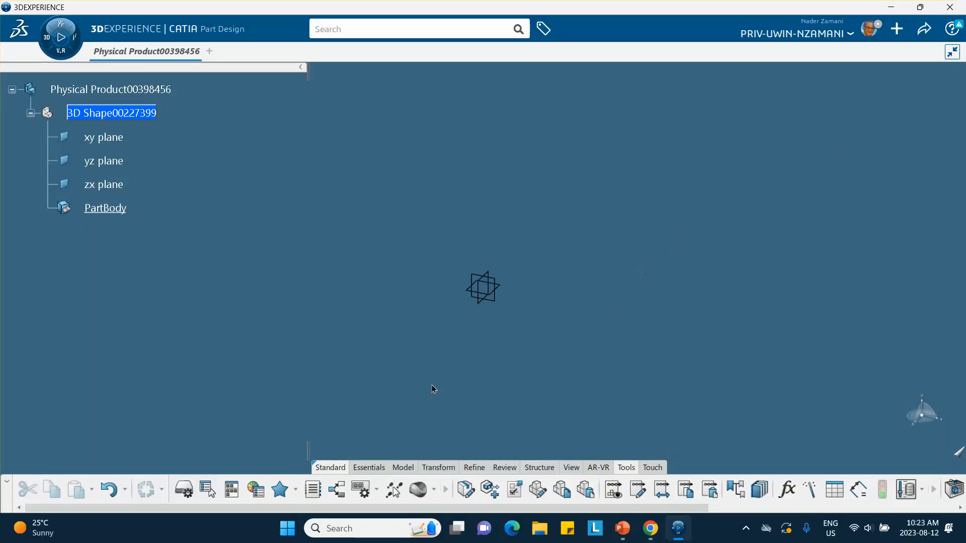
pyautogui.click(786, 489)
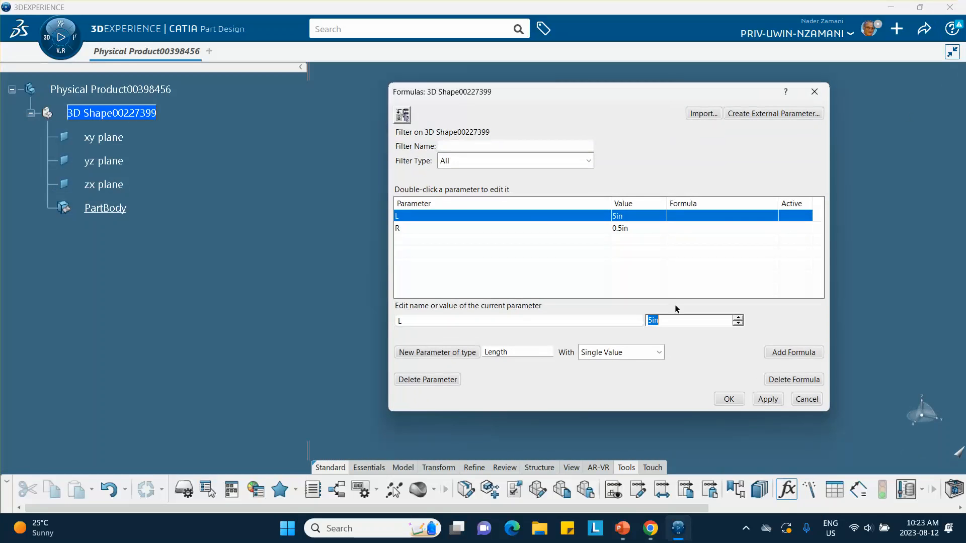
pyautogui.click(494, 250)
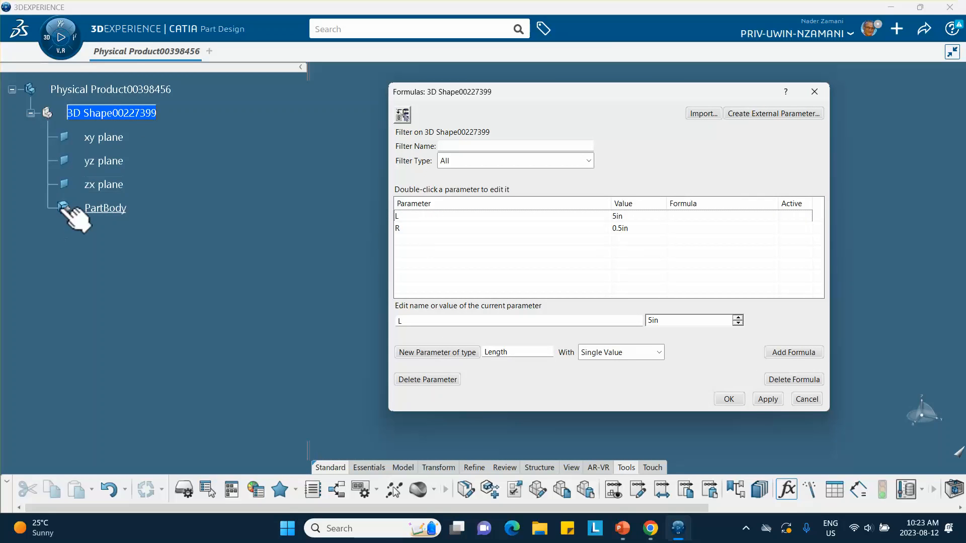
pyautogui.click(807, 399)
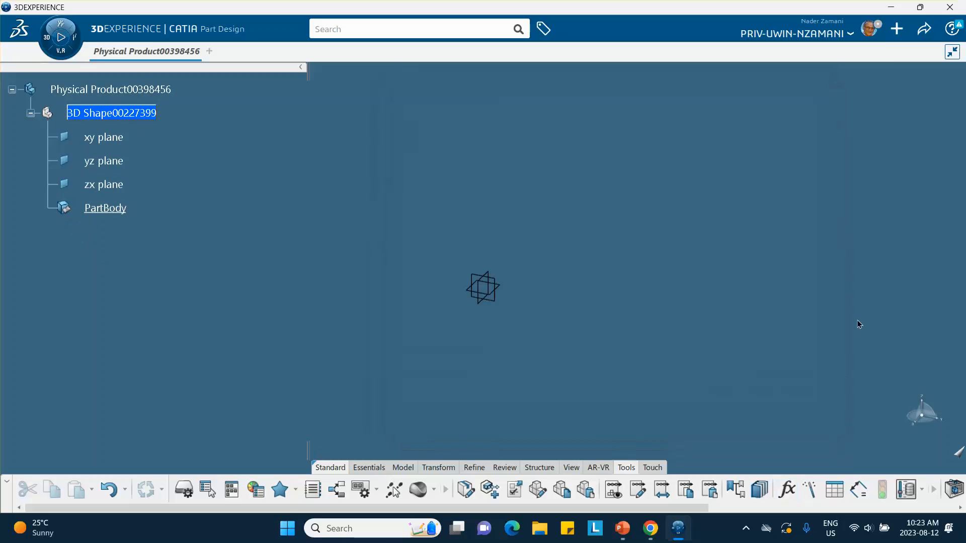
# - Open the 3D Shape Display preferences within the Object Properties category
pyautogui.click(866, 28)
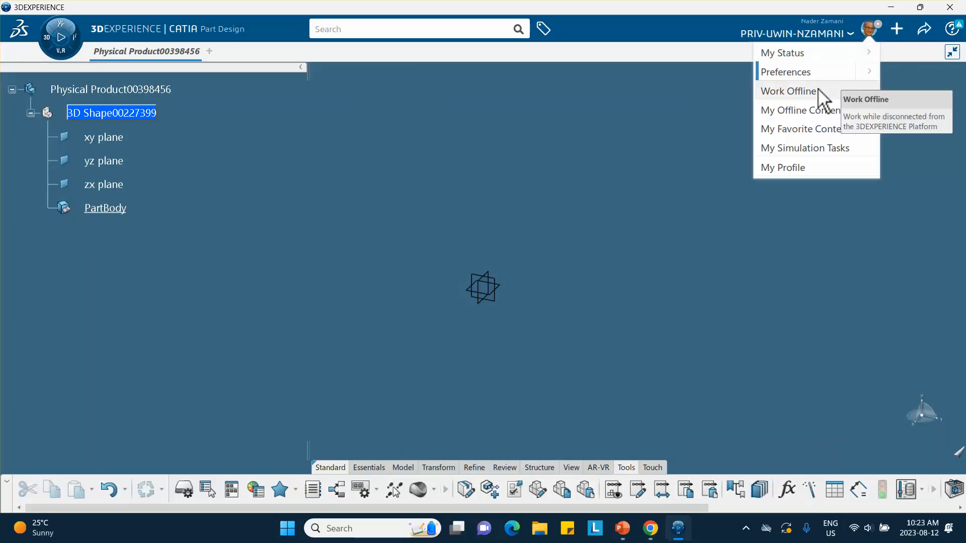
pyautogui.click(762, 75)
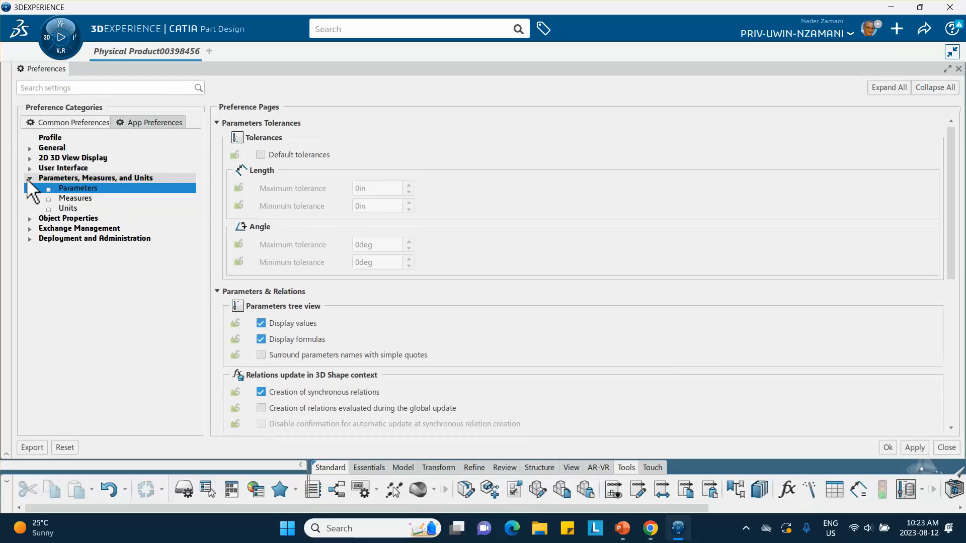
pyautogui.click(30, 179)
pyautogui.click(30, 168)
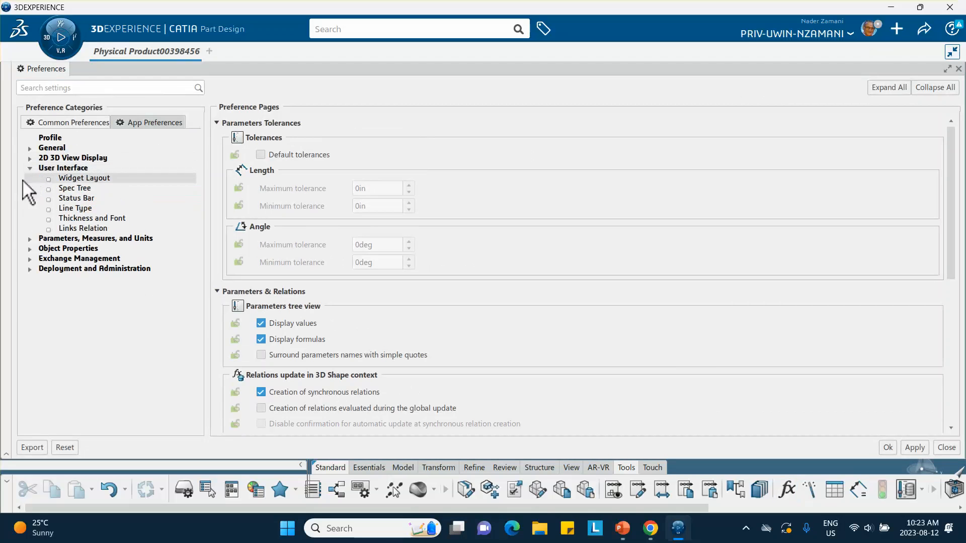
pyautogui.click(29, 168)
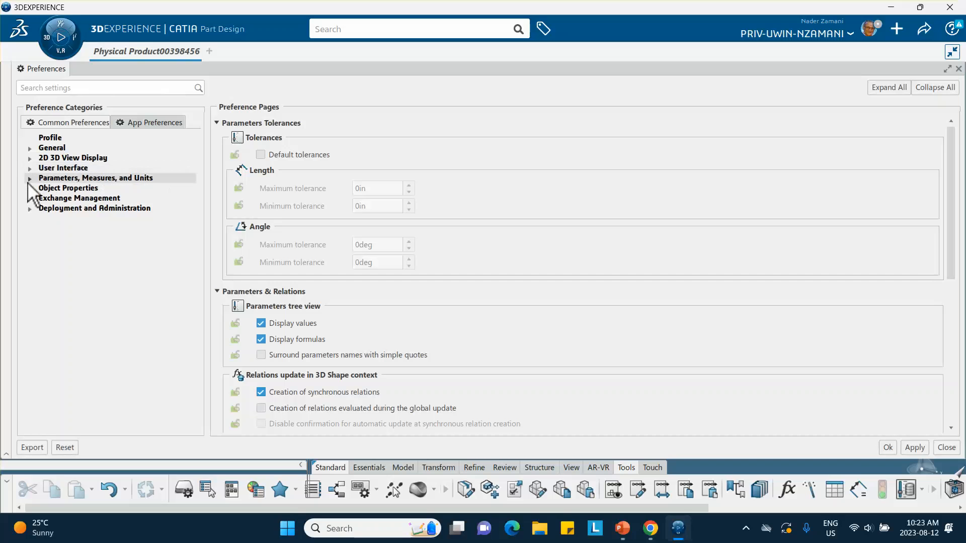
pyautogui.click(30, 189)
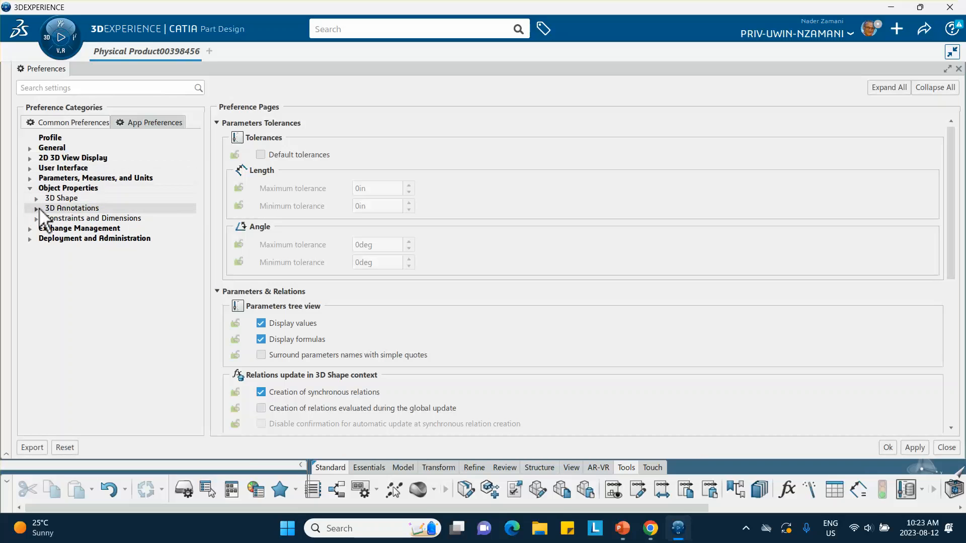
pyautogui.click(36, 198)
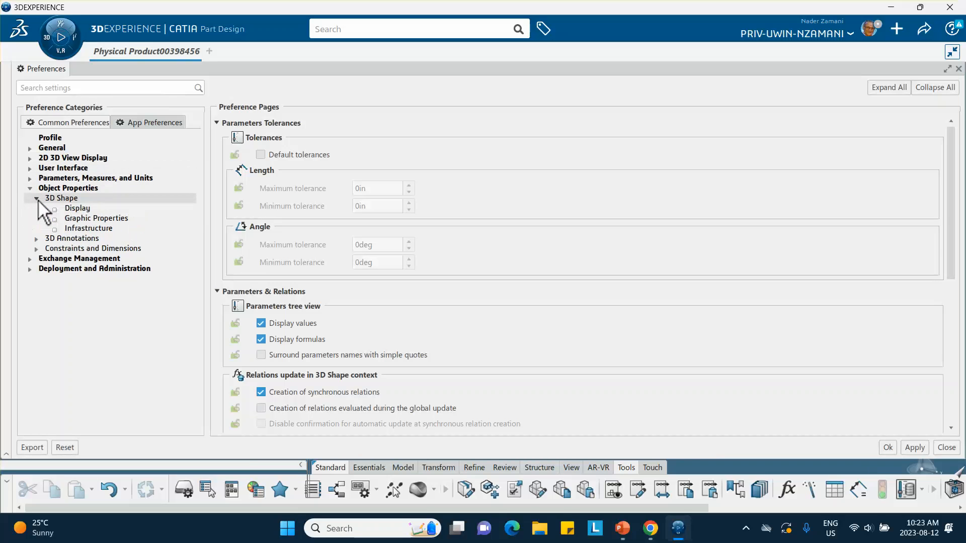
pyautogui.click(82, 208)
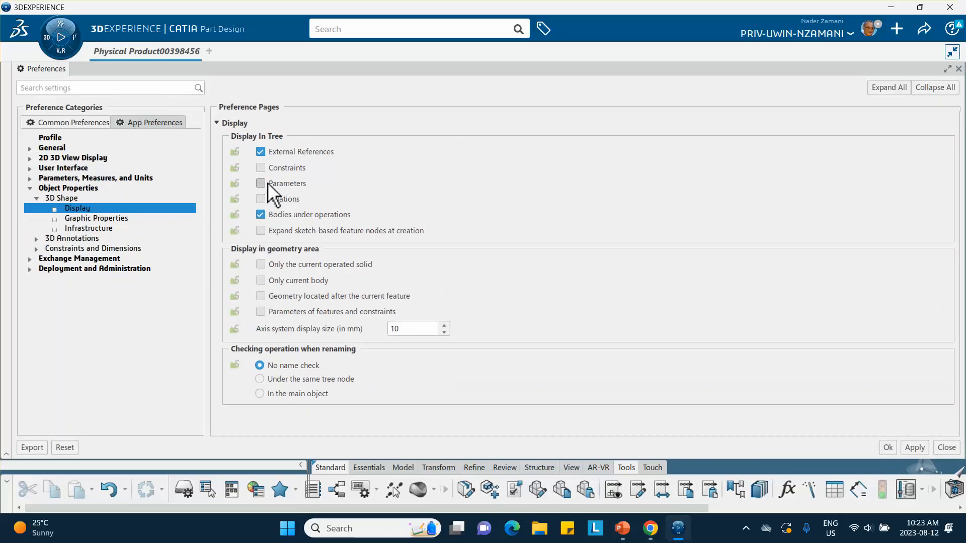
# - Enable Parameters and Relations for display in the tree, accept the preferences, and expand the 3D Shape's Parameters node
pyautogui.click(261, 183)
pyautogui.click(260, 198)
pyautogui.click(261, 214)
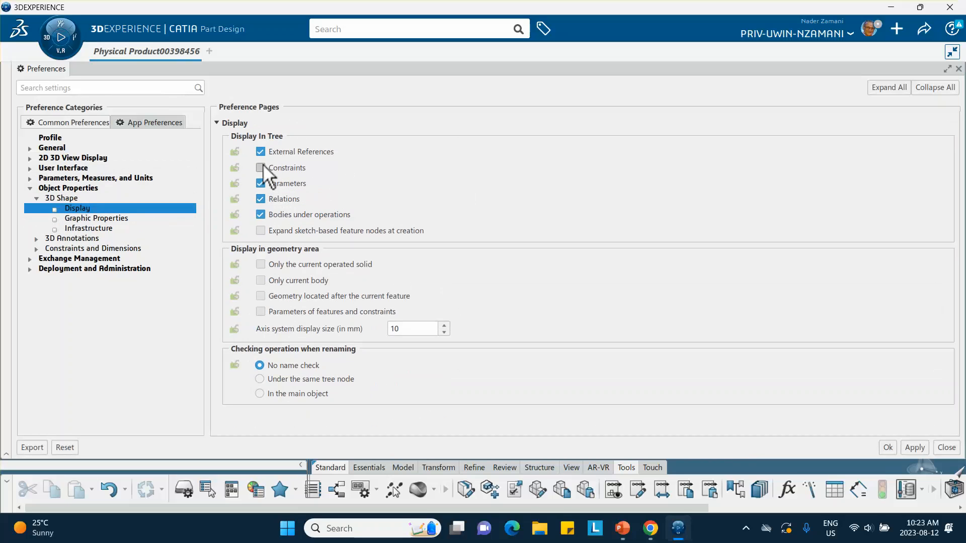
pyautogui.click(886, 447)
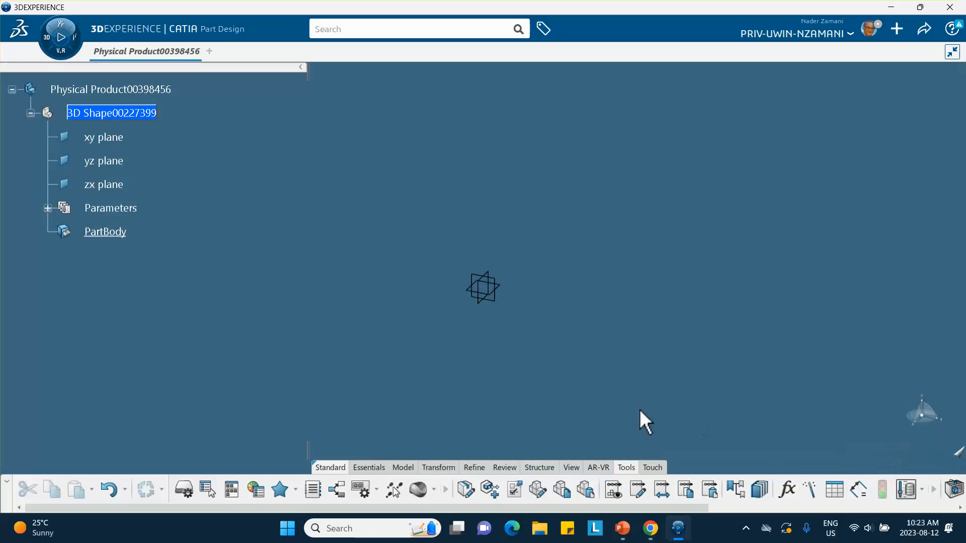
pyautogui.click(47, 208)
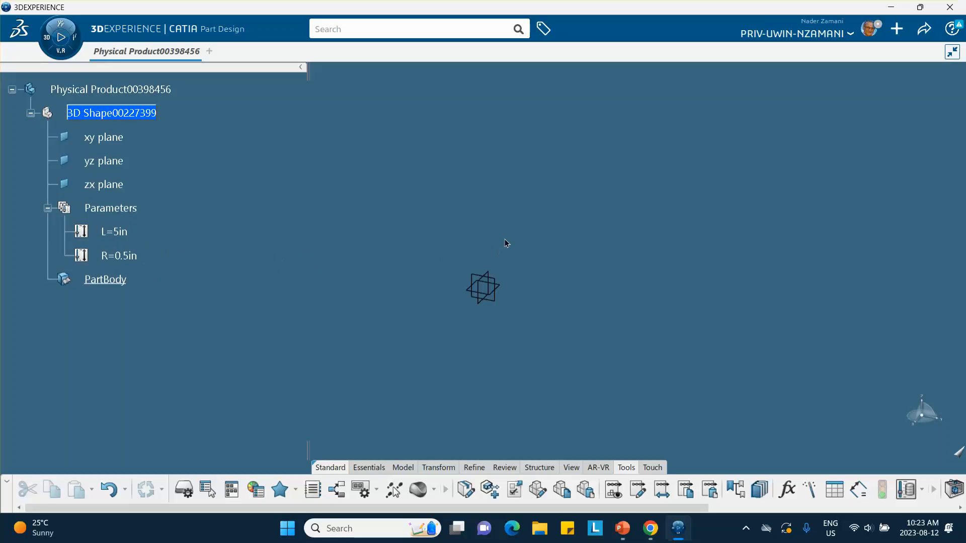
# - Start a new sketch on the xy plane
pyautogui.click(502, 293)
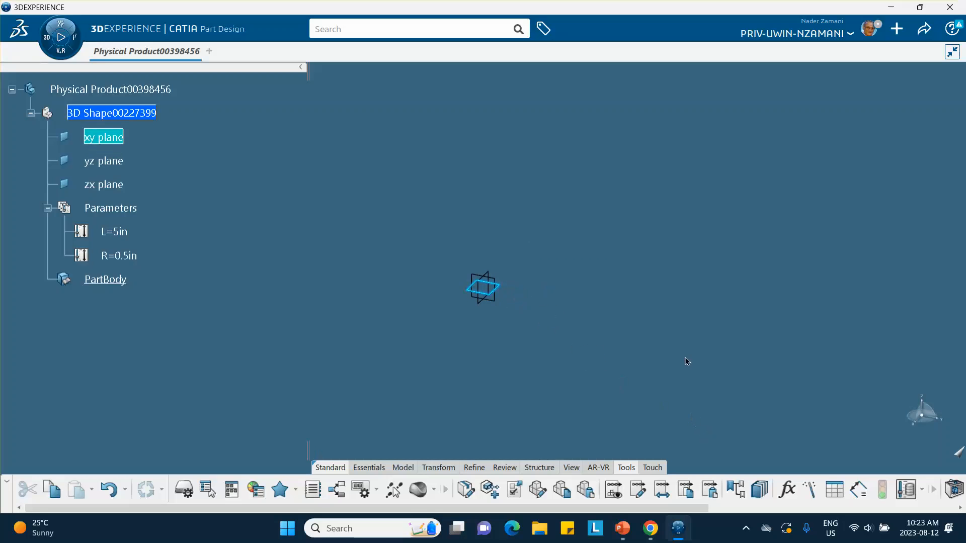
pyautogui.click(372, 468)
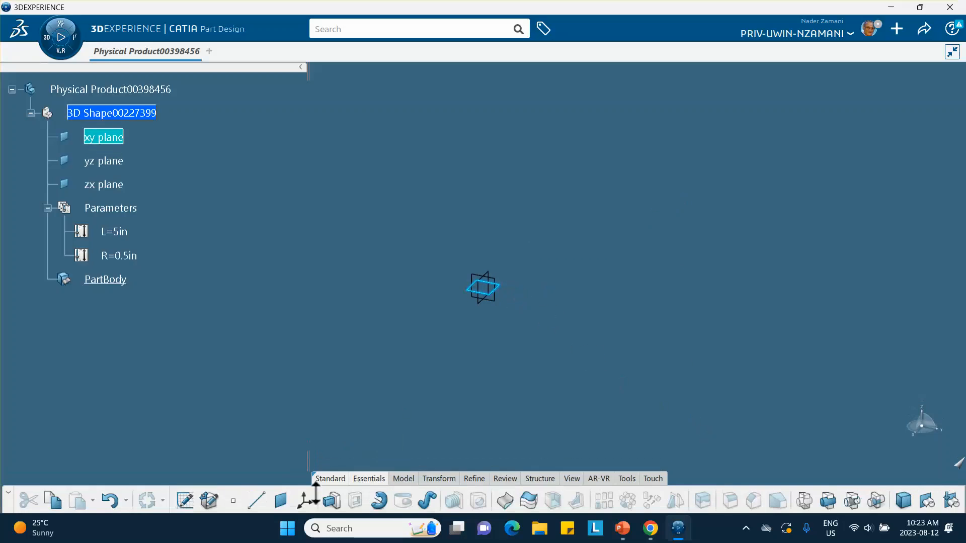
pyautogui.click(185, 501)
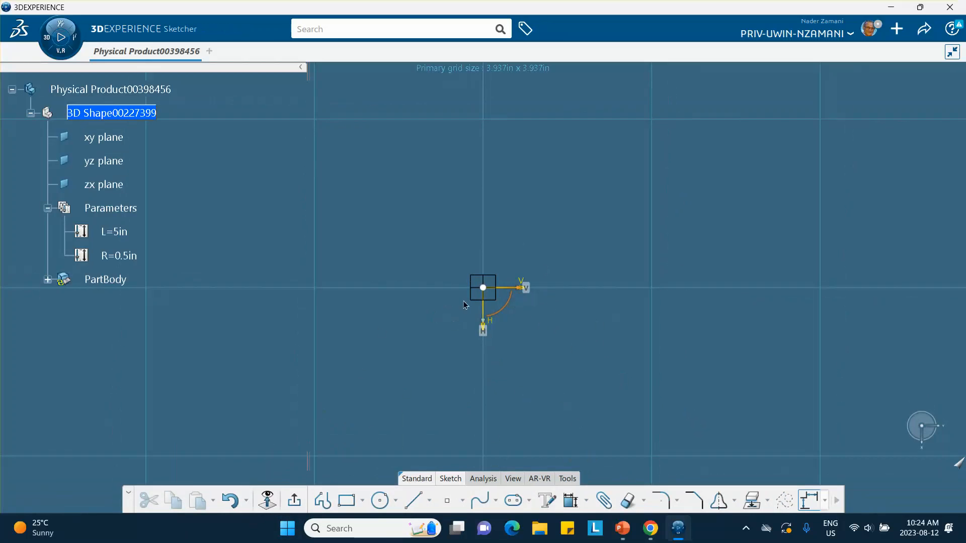
pyautogui.click(267, 500)
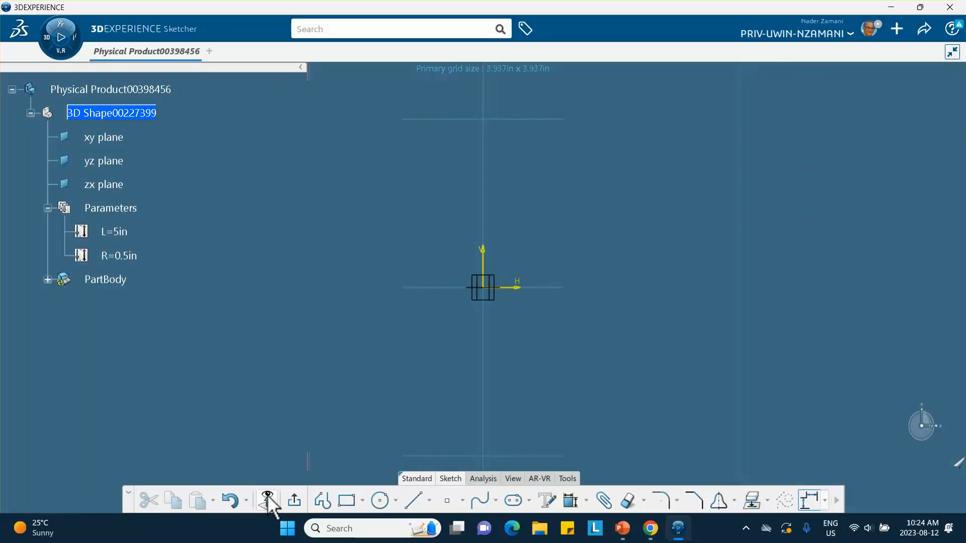
# - Draw a centered rectangle about 6.72 in wide and 3.99 in high around the sketch origin
pyautogui.click(362, 501)
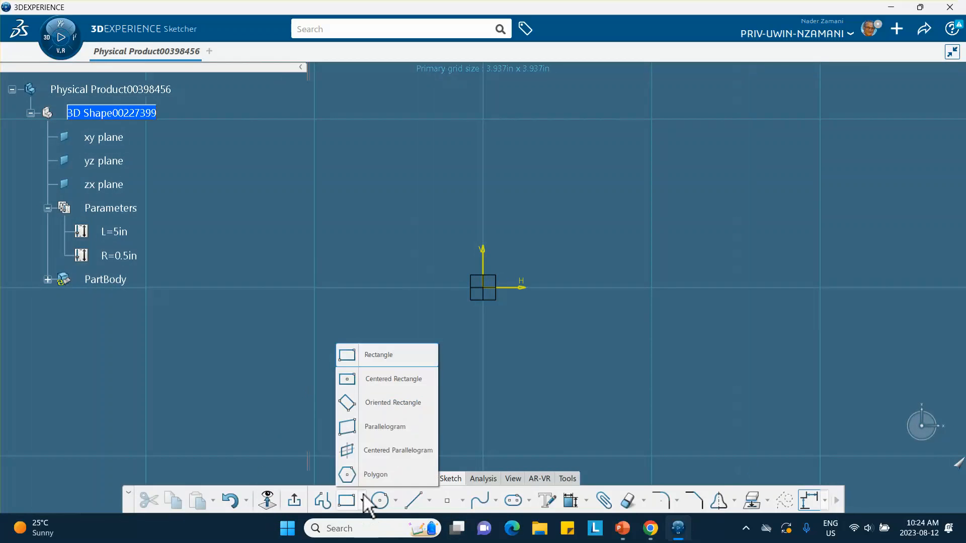
pyautogui.click(363, 386)
pyautogui.click(484, 289)
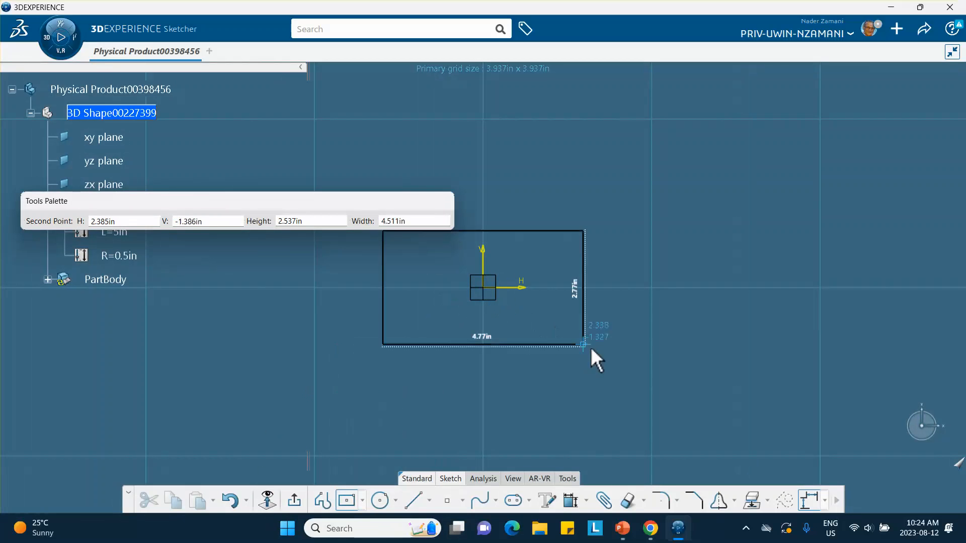
pyautogui.click(627, 373)
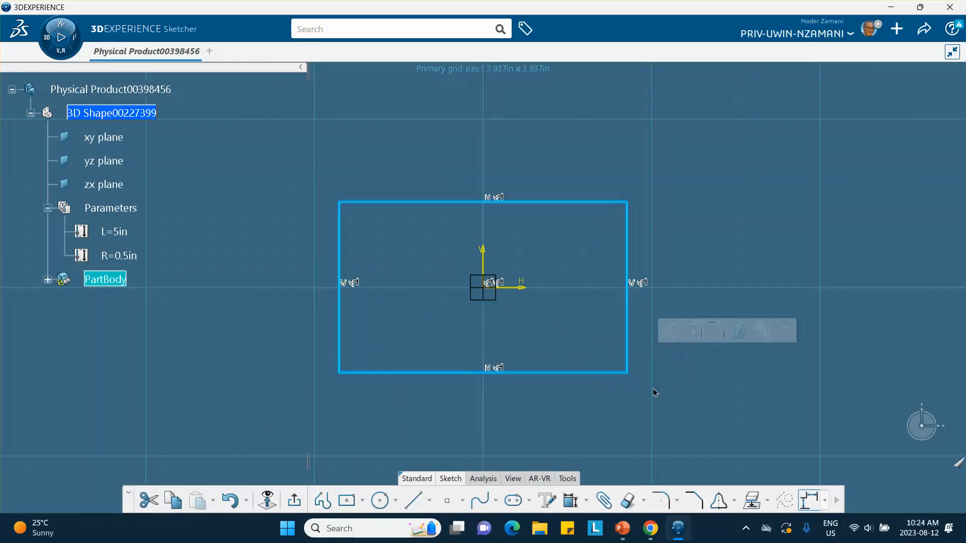
# - Dimension the rectangle's width above its upper edge and its height beside its right edge
pyautogui.click(571, 500)
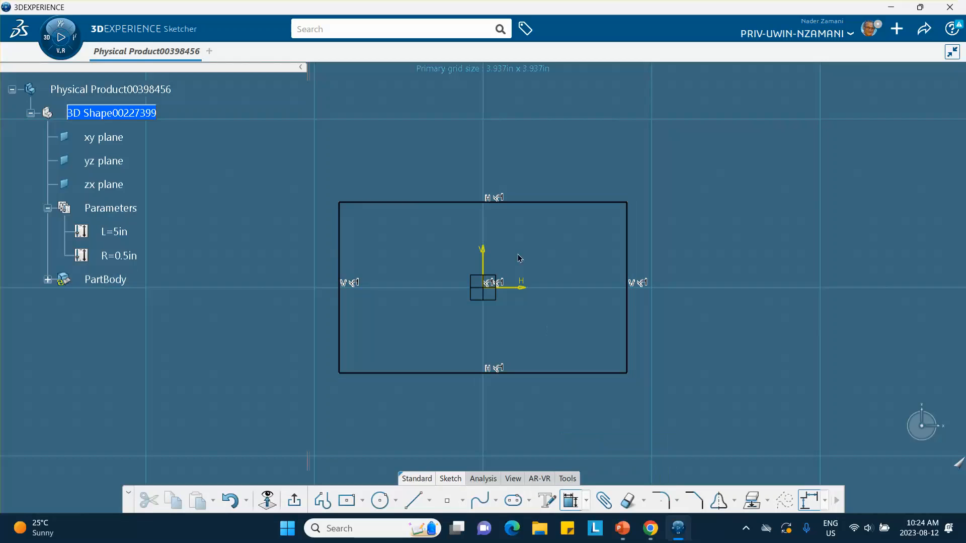
pyautogui.click(533, 204)
pyautogui.click(501, 147)
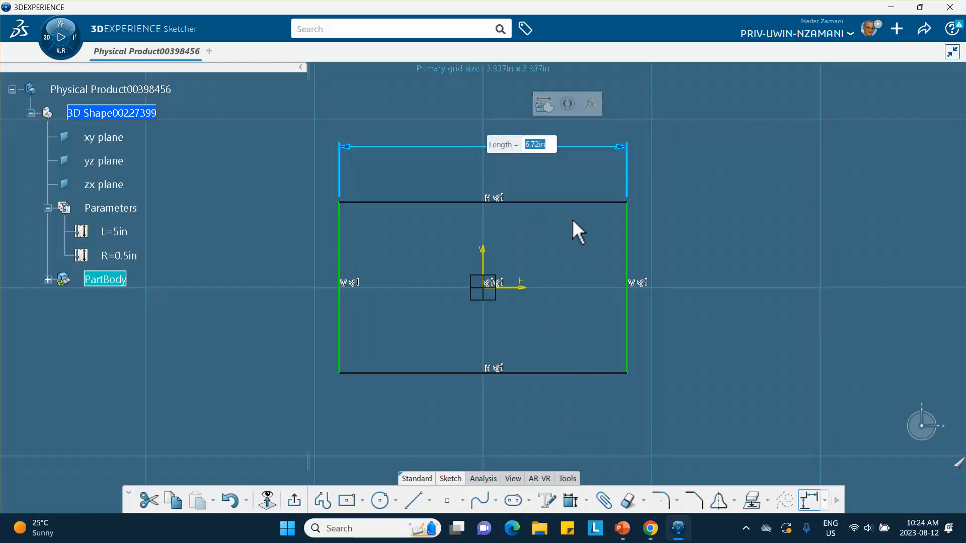
pyautogui.click(635, 234)
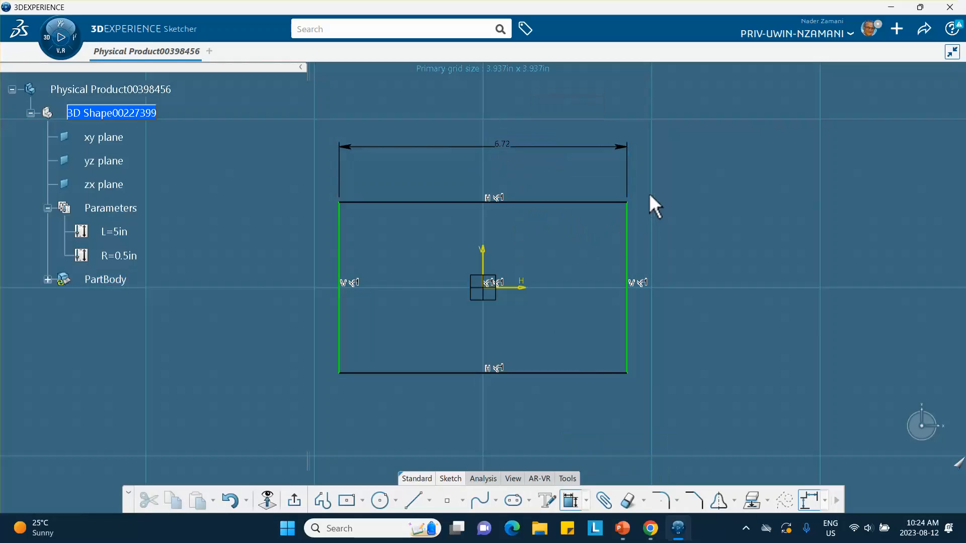
pyautogui.click(635, 272)
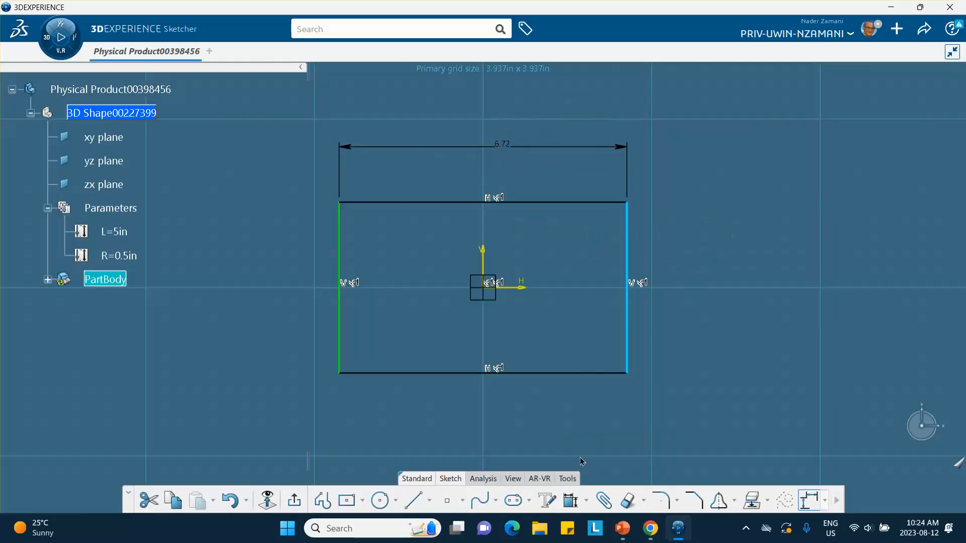
pyautogui.click(570, 500)
pyautogui.click(687, 397)
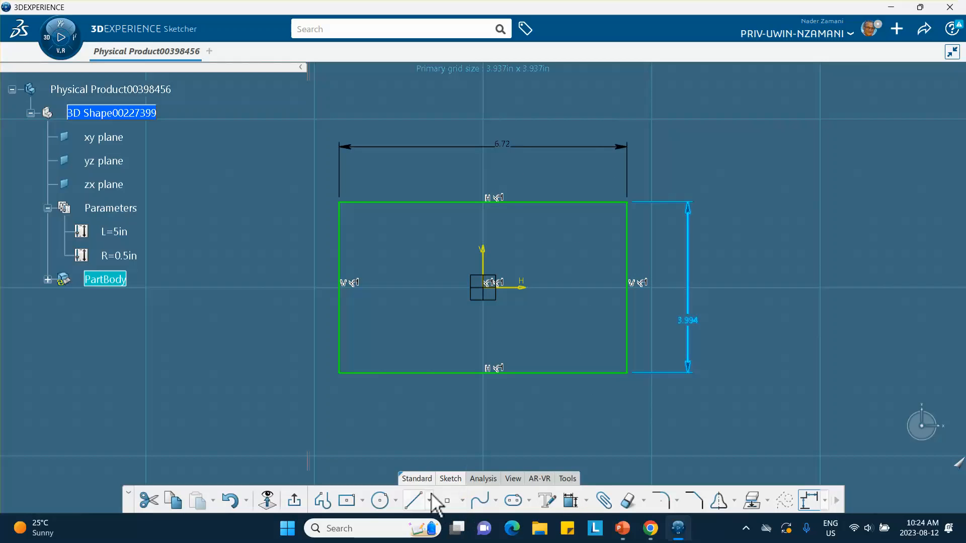
# - Draw a circle about 2.33 in in diameter centered on the sketch origin and dimension its diameter
pyautogui.click(380, 500)
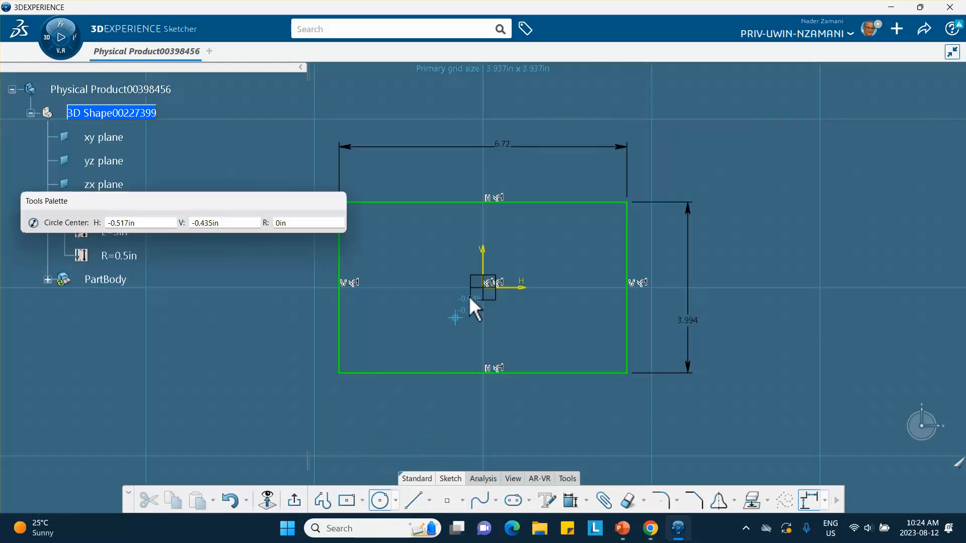
pyautogui.click(484, 287)
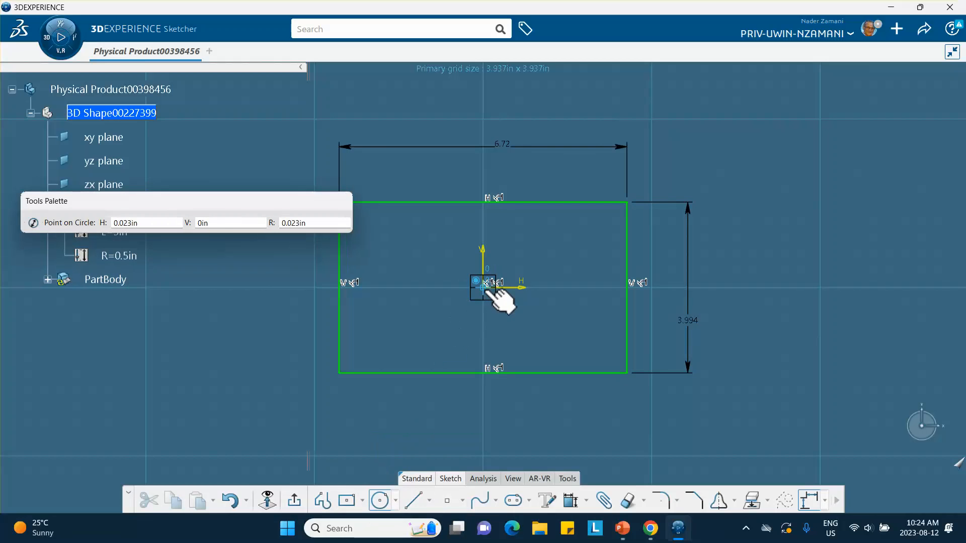
pyautogui.click(519, 328)
pyautogui.click(649, 281)
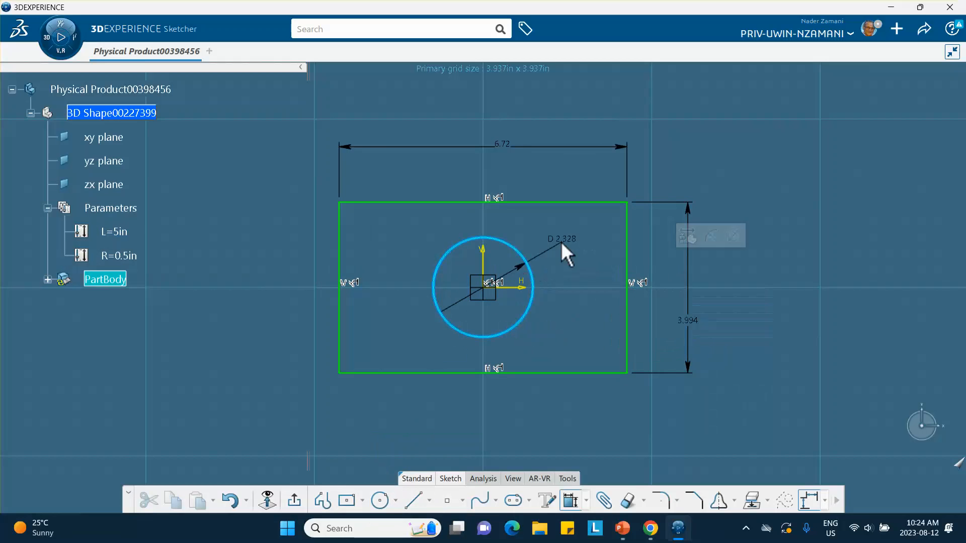
pyautogui.click(571, 248)
# - Exit the sketch and pad the rectangle-and-circle profile by 0.787 in
pyautogui.click(755, 264)
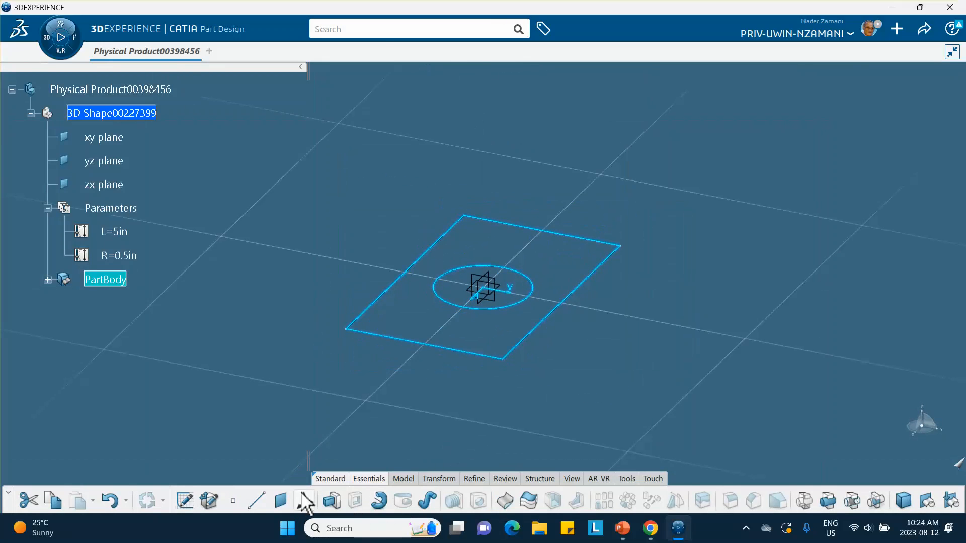
pyautogui.click(331, 500)
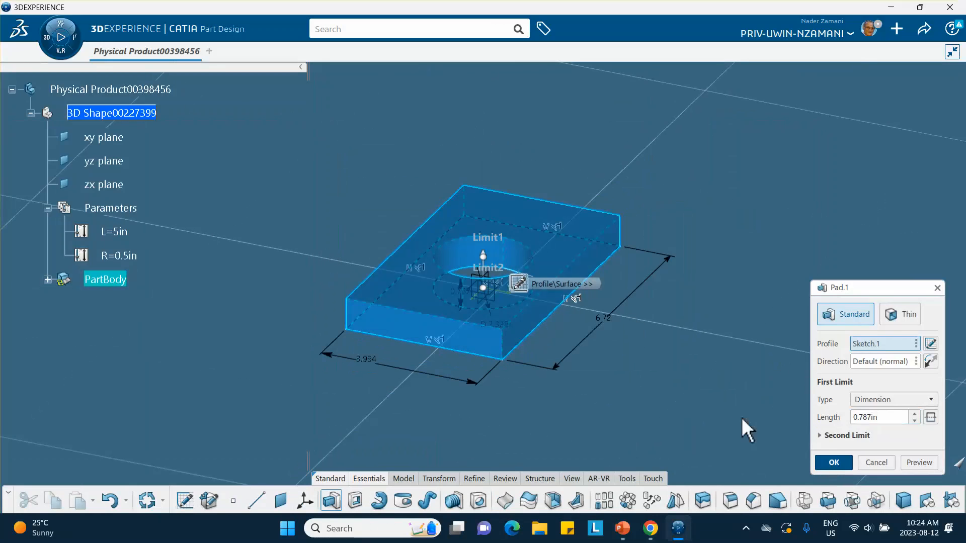
pyautogui.press('Return')
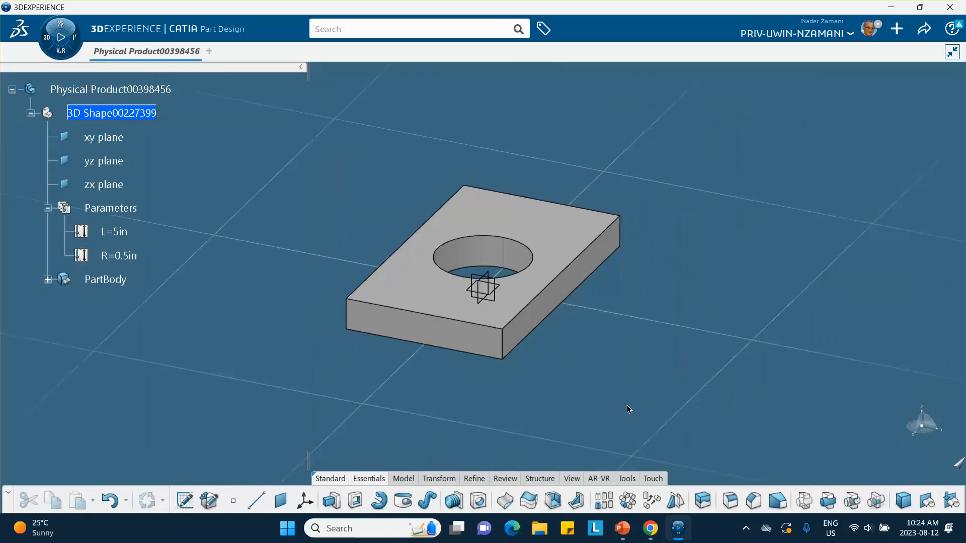
# - Switch to PowerPoint, review slide 1 for the dimension relations the formulas must define, and return to the model
pyautogui.click(620, 528)
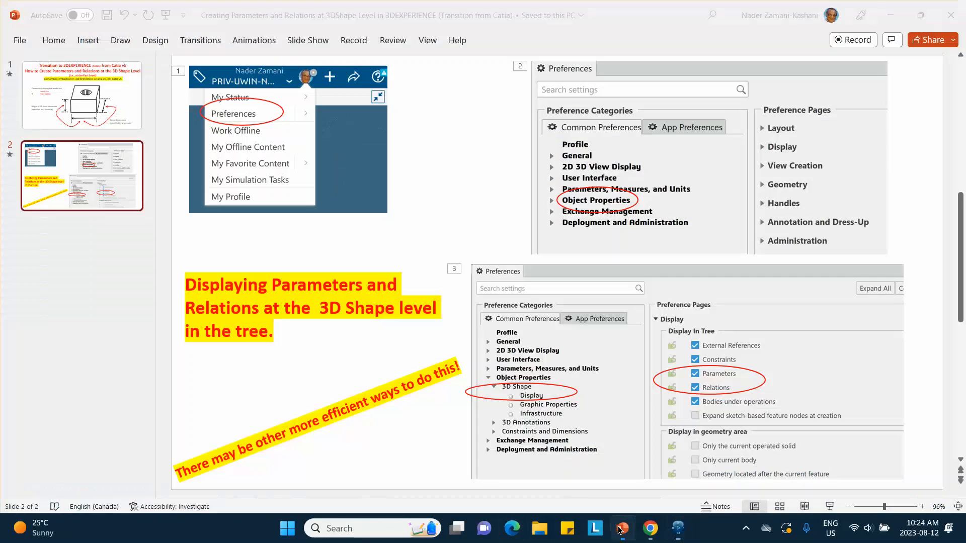
pyautogui.click(110, 110)
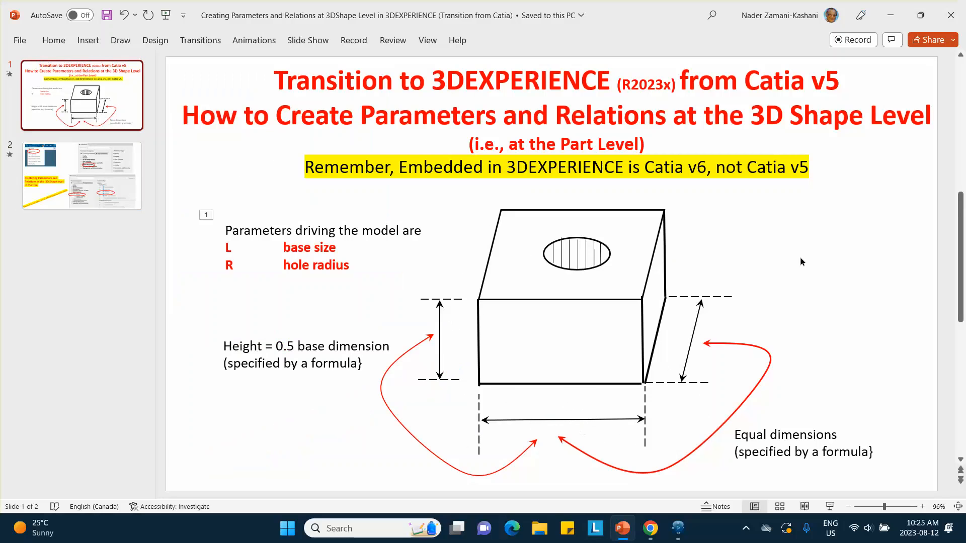
pyautogui.click(880, 11)
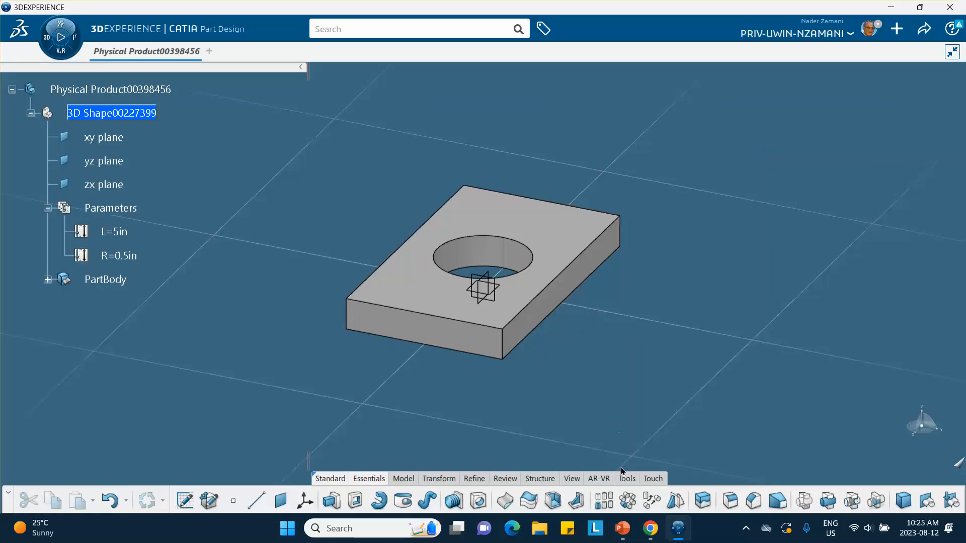
# - Open the Formulas dialog for the 3D Shape and display the pad's dimensions on the model
pyautogui.moveTo(303, 227); pyautogui.dragTo(271, 204, button='middle')
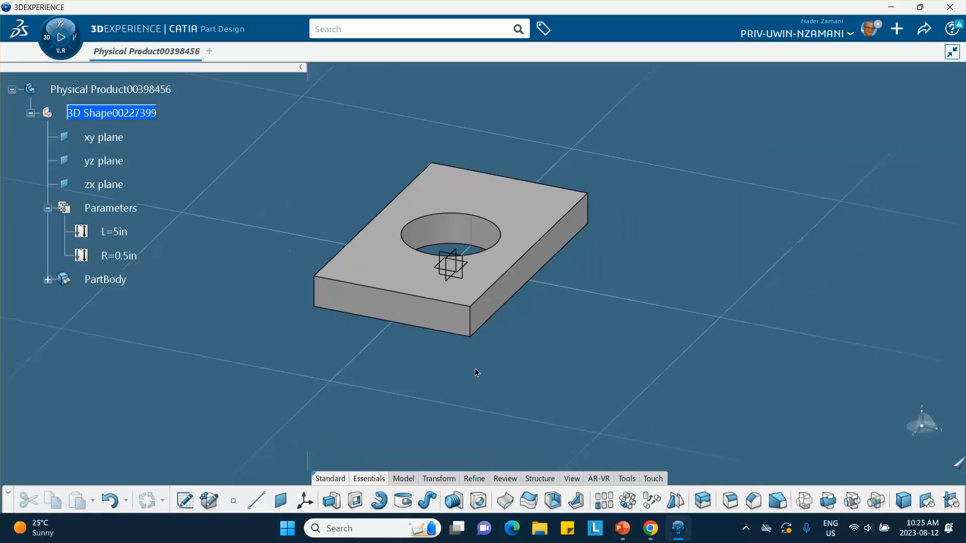
pyautogui.click(626, 480)
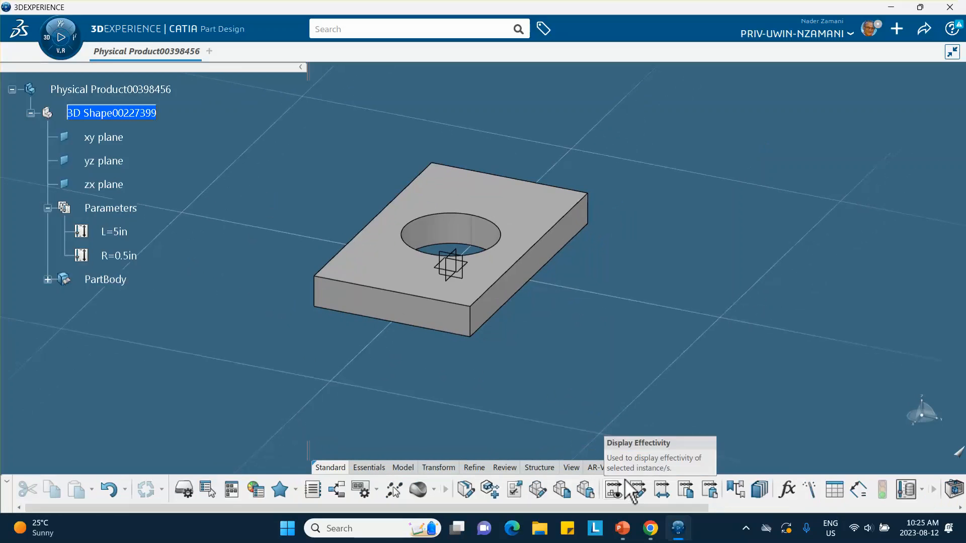
pyautogui.click(787, 489)
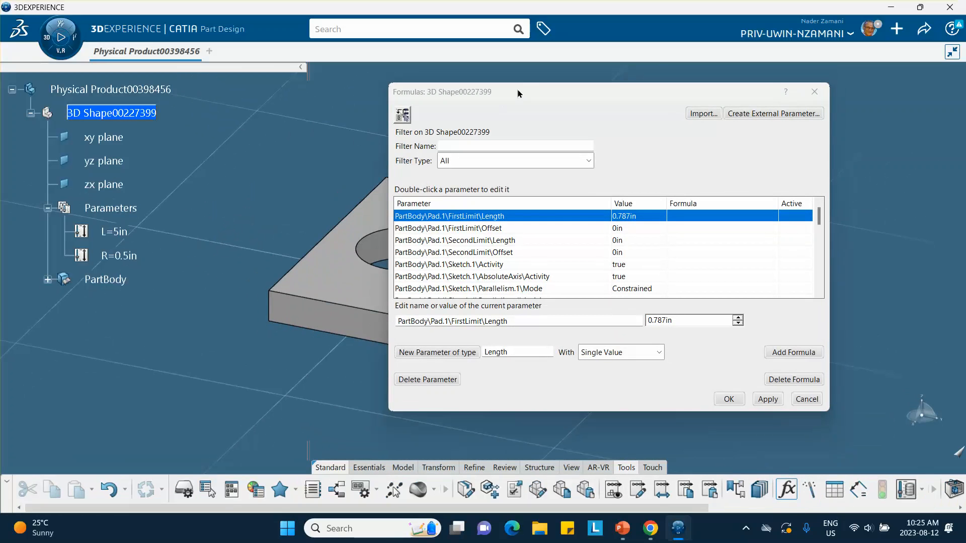
pyautogui.moveTo(529, 90); pyautogui.dragTo(695, 66)
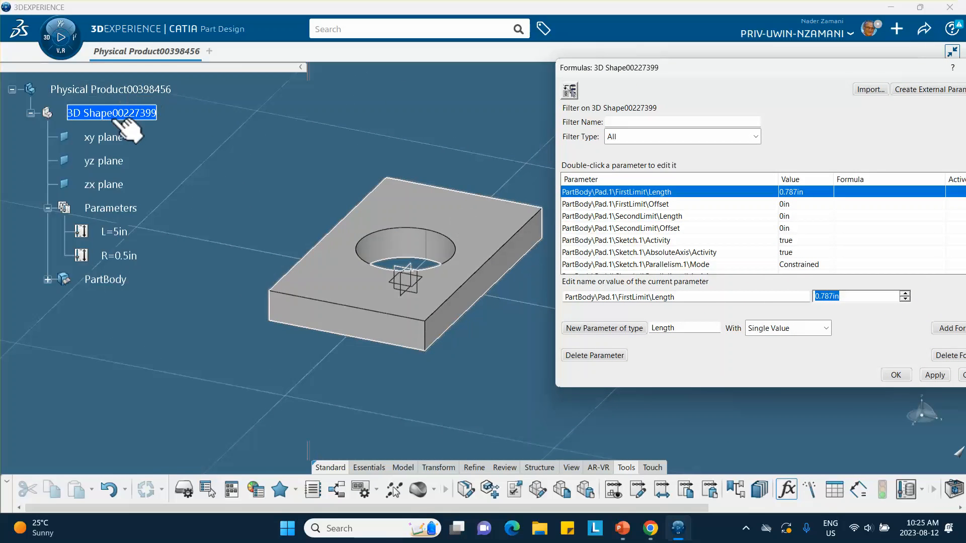
pyautogui.click(144, 116)
pyautogui.moveTo(328, 140); pyautogui.dragTo(218, 156, button='middle')
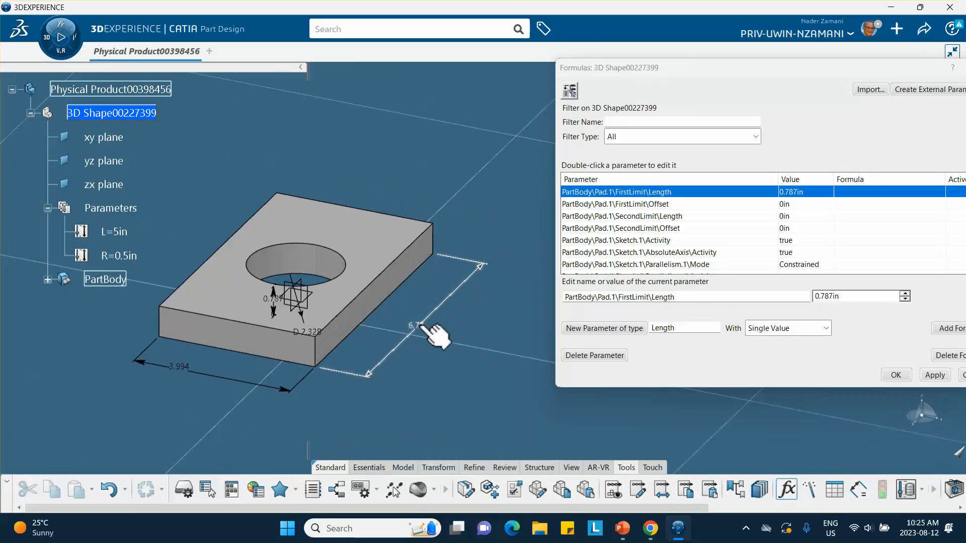
# - Add a formula setting the 6.72 in base dimension equal to PartBody\Pad.1\Sketch.1\Length.8\Length
pyautogui.click(422, 327)
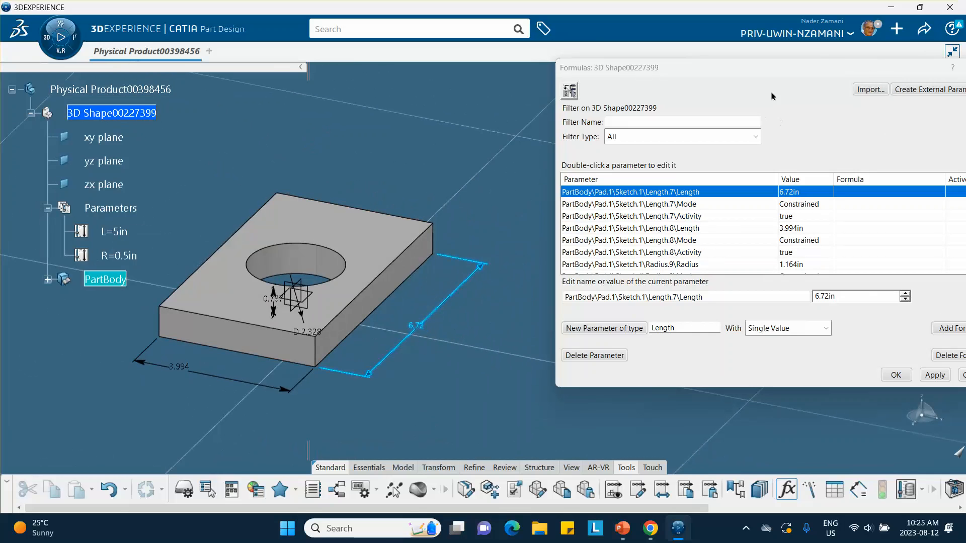
pyautogui.moveTo(782, 71); pyautogui.dragTo(729, 75)
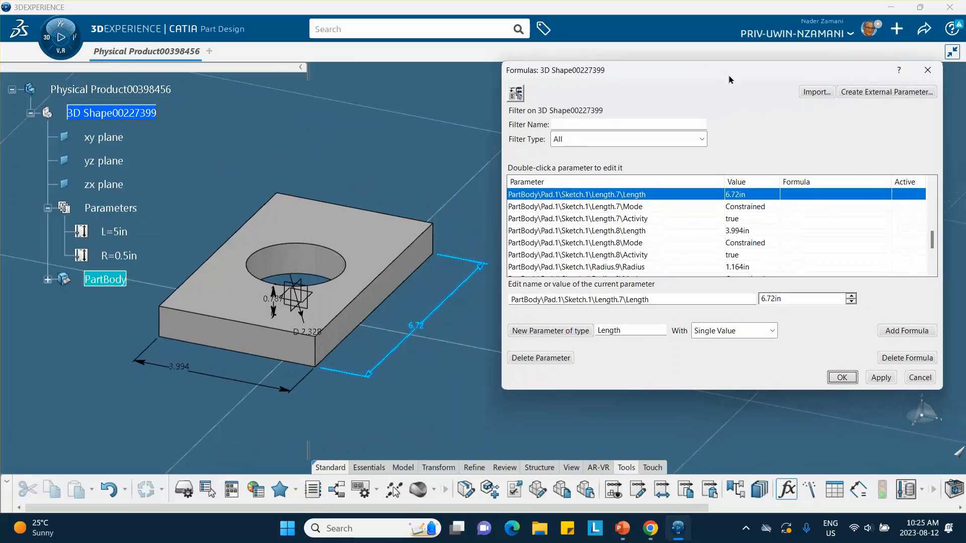
pyautogui.click(906, 330)
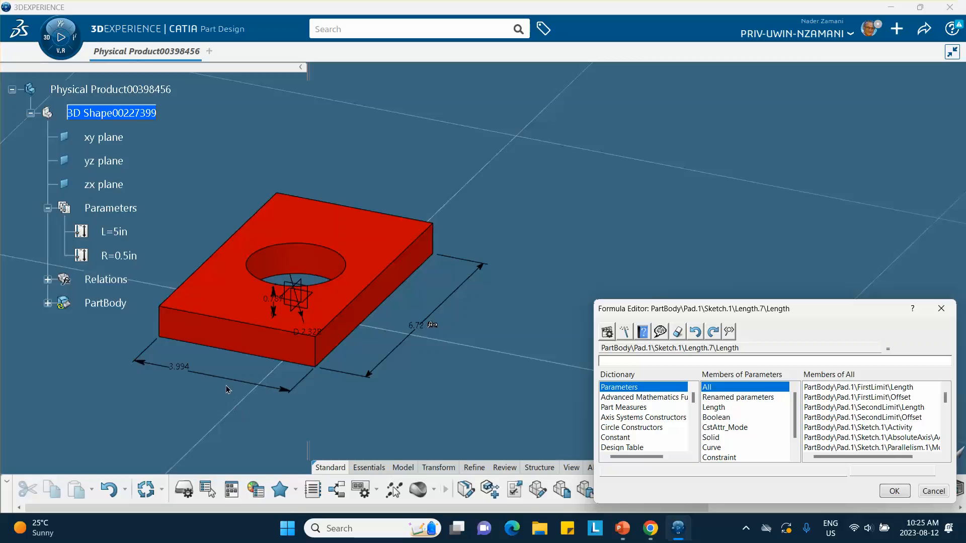
pyautogui.click(236, 383)
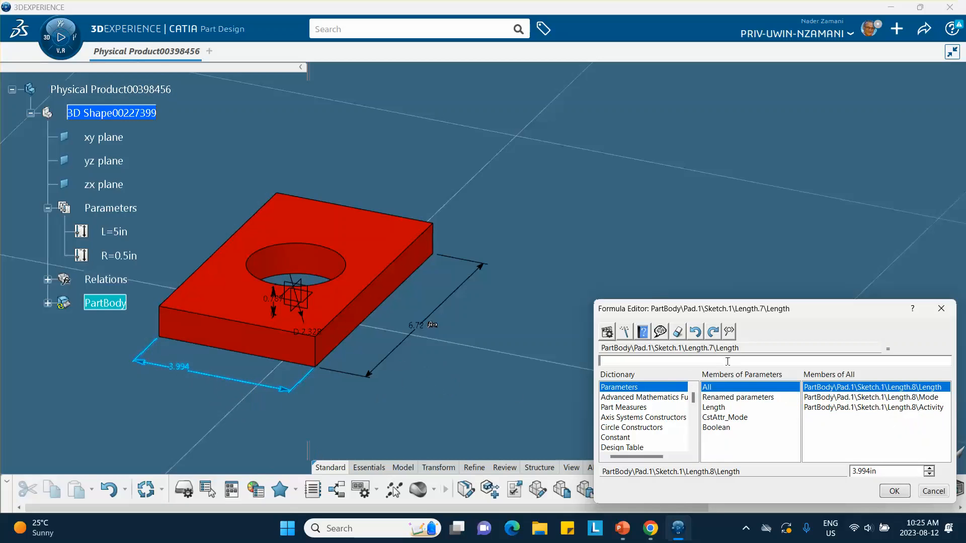
pyautogui.doubleClick(833, 387)
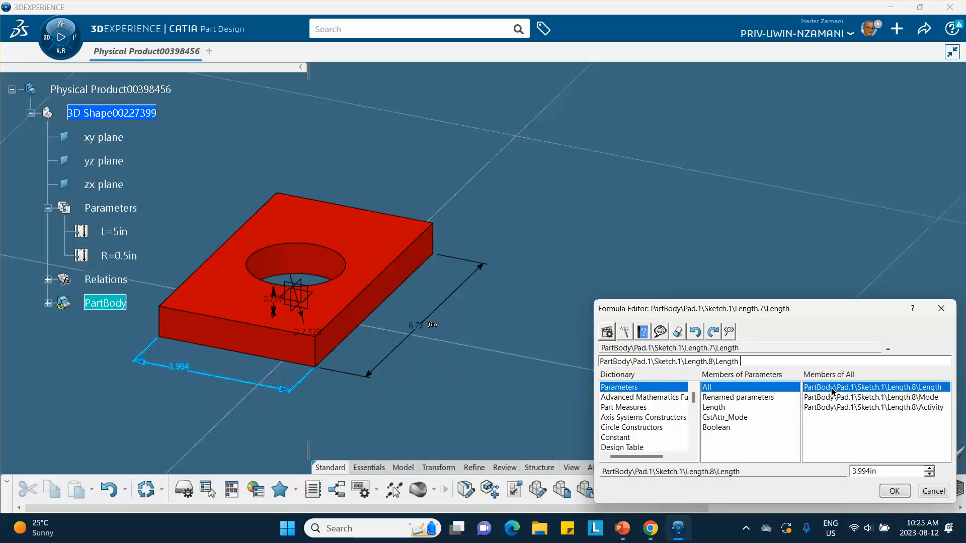
pyautogui.click(894, 491)
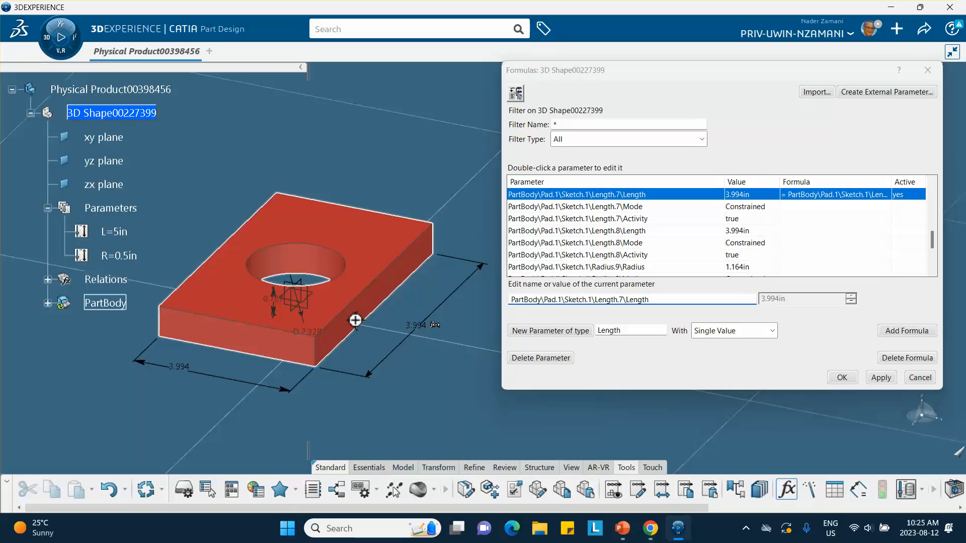
# - Start a formula for the pad's height parameter, PartBody\Pad.1\FirstLimit\Length
pyautogui.scroll(5, 362, 321)
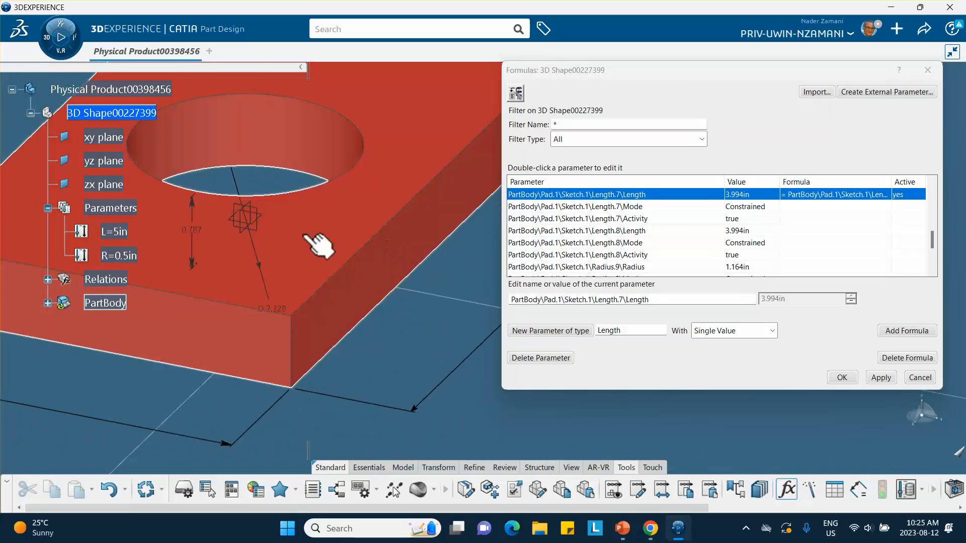
pyautogui.click(200, 235)
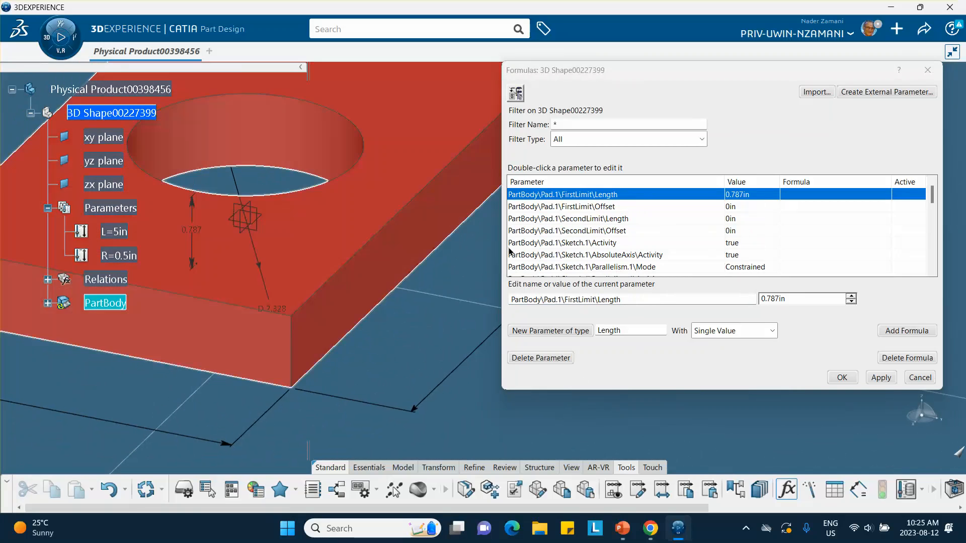
pyautogui.click(891, 330)
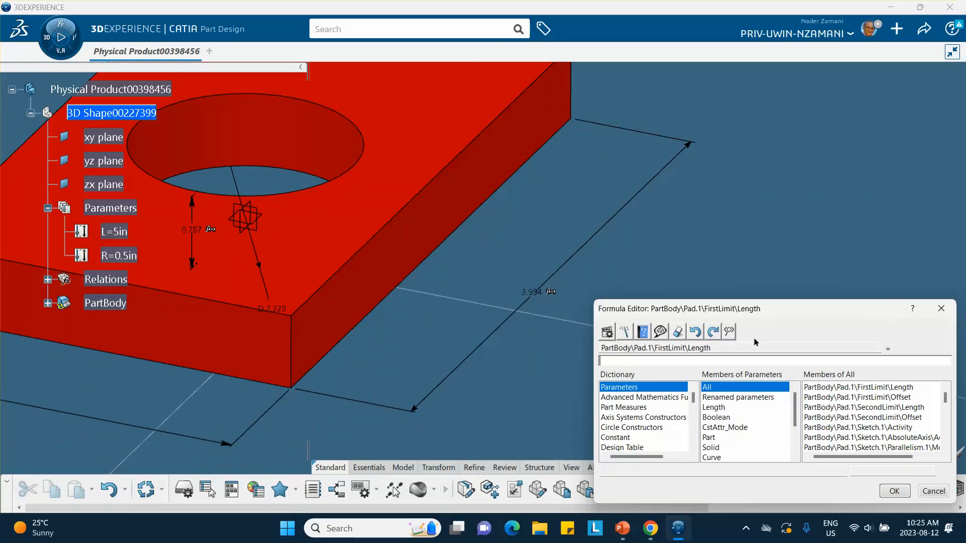
pyautogui.moveTo(442, 248); pyautogui.dragTo(643, 145, button='middle')
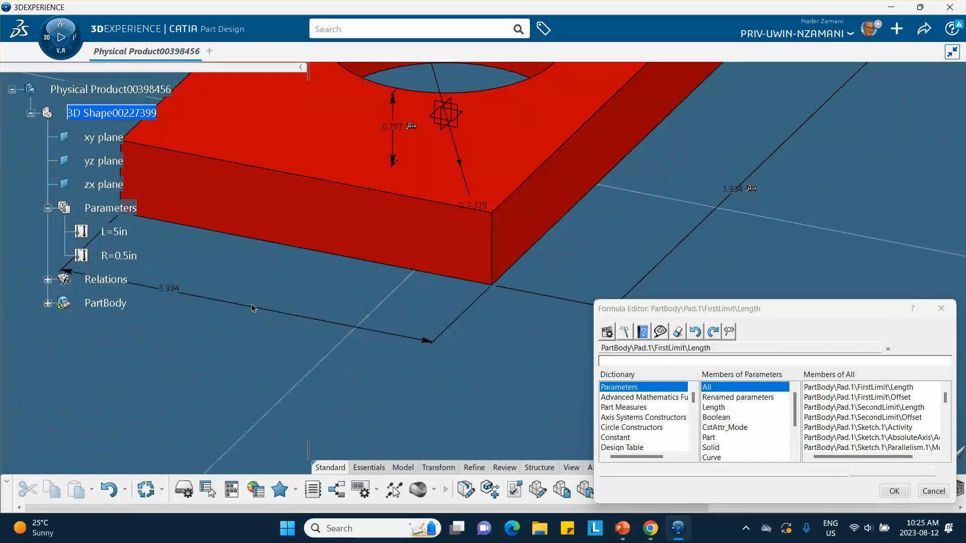
pyautogui.click(631, 360)
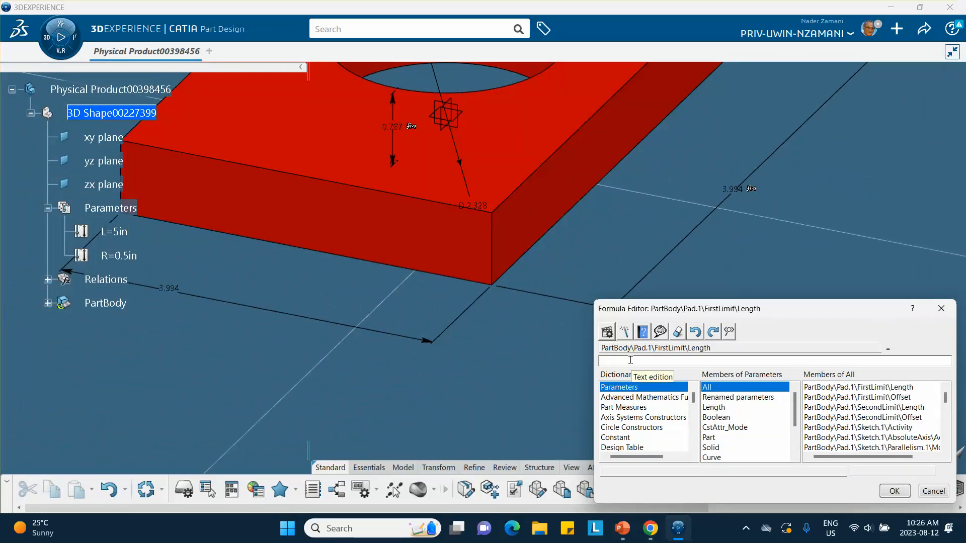
# - Enter 0.5* as the start of the pad height formula, clearing the duplicated dimension references
pyautogui.write('05')
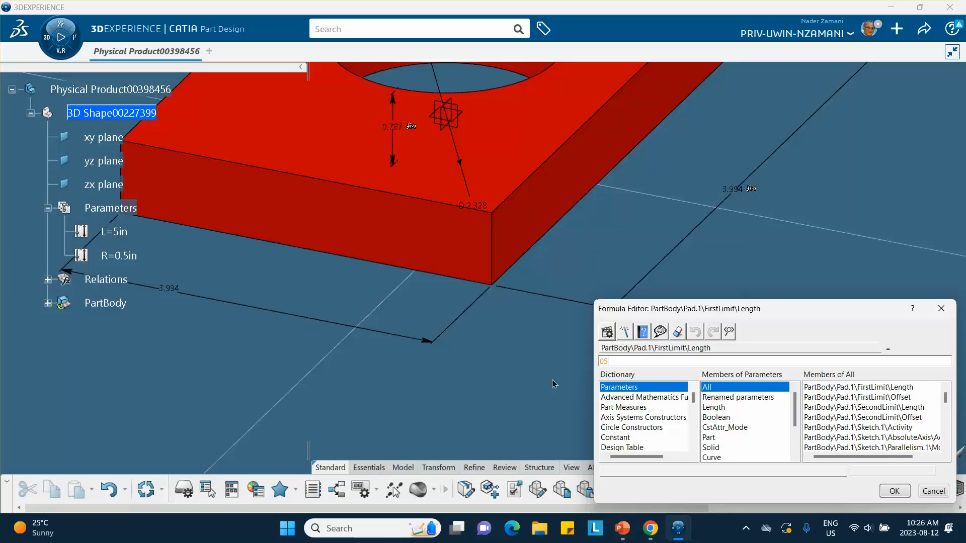
pyautogui.doubleClick(310, 320)
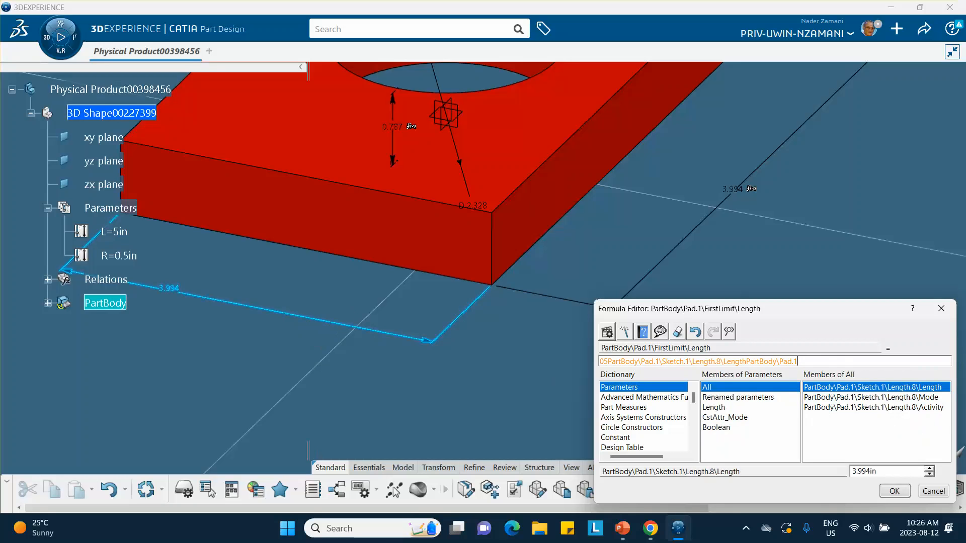
pyautogui.press('BackSpace')
pyautogui.press('BackSpace')
pyautogui.press('BackSpace')
pyautogui.press('BackSpace')
pyautogui.press('BackSpace')
pyautogui.press('BackSpace')
pyautogui.press('BackSpace')
pyautogui.press('BackSpace')
pyautogui.press('BackSpace')
pyautogui.press('BackSpace')
pyautogui.press('BackSpace')
pyautogui.press('BackSpace')
pyautogui.press('BackSpace')
pyautogui.press('BackSpace')
pyautogui.press('BackSpace')
pyautogui.press('BackSpace')
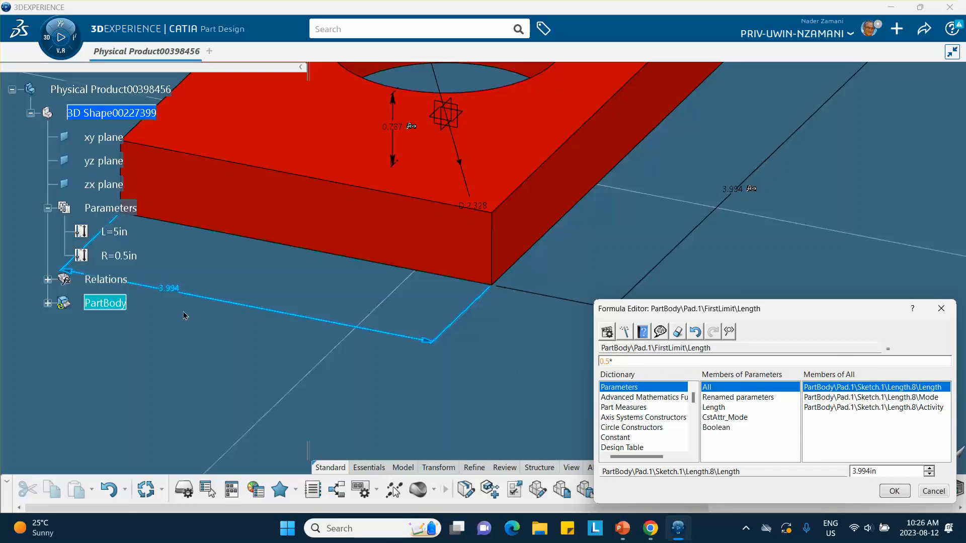
# - Complete the height formula as 0.5*PartBody\Pad.1\Sketch.1\Length.8\Length, then accept it and close the Formulas dialog
pyautogui.click(210, 299)
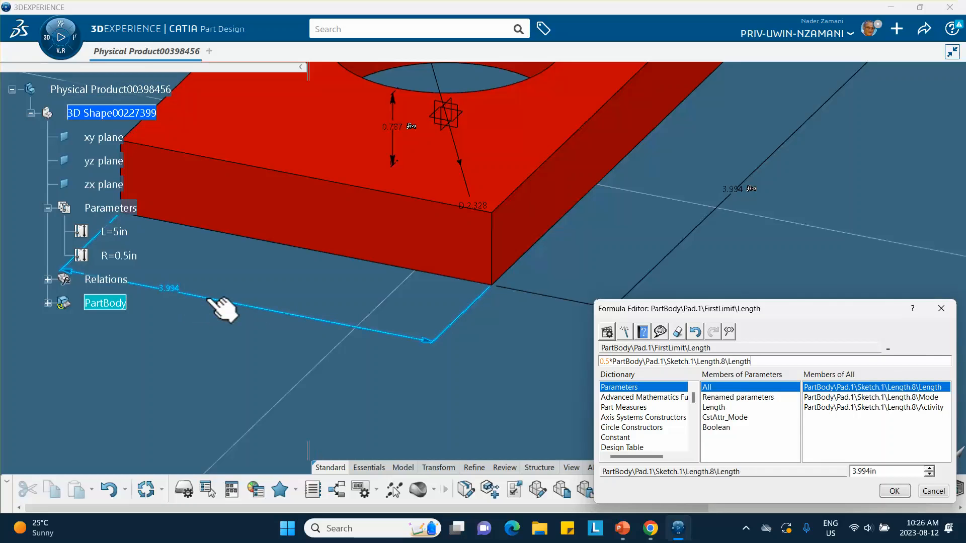
pyautogui.click(894, 491)
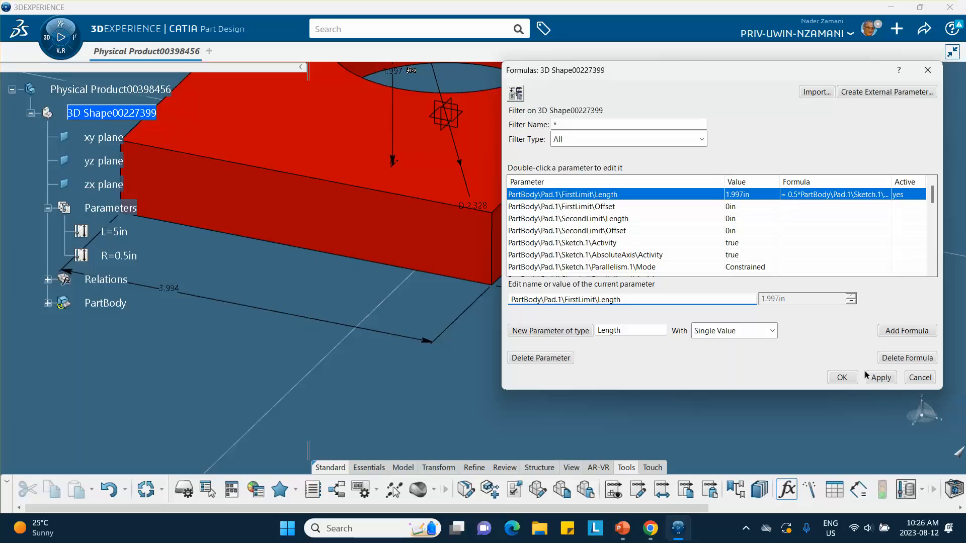
pyautogui.click(841, 378)
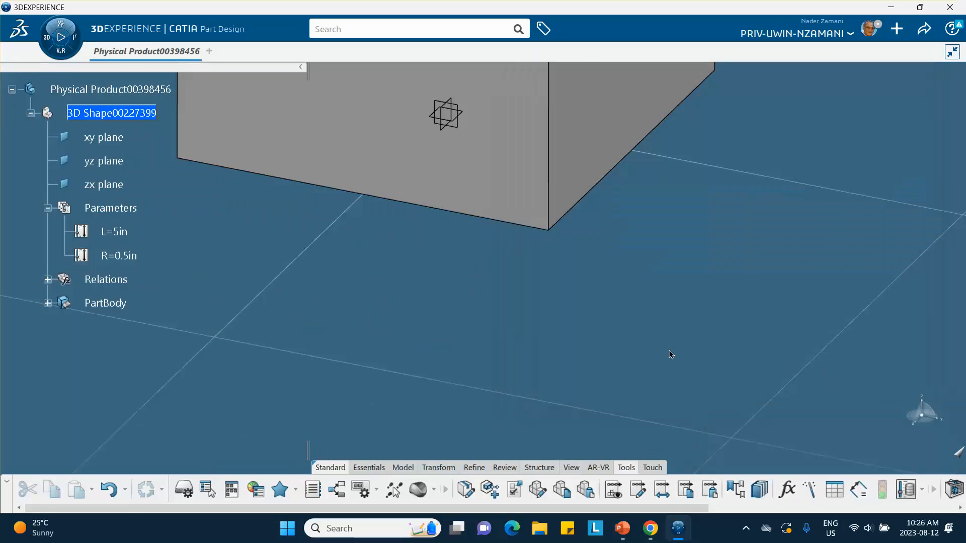
# - Expand the Relations node in the tree to examine the formulas driving the block
pyautogui.scroll(-5, 483, 311)
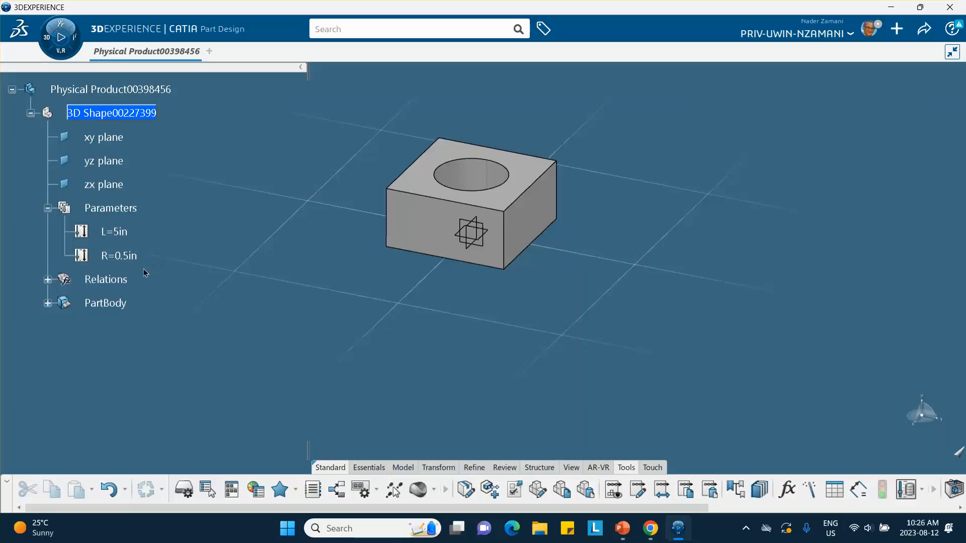
pyautogui.click(48, 279)
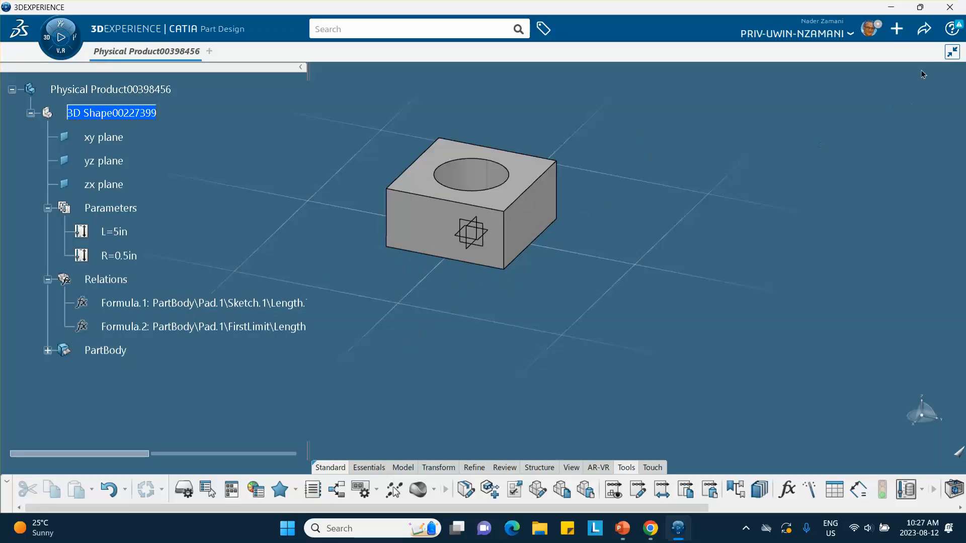
pyautogui.click(866, 29)
pyautogui.click(792, 73)
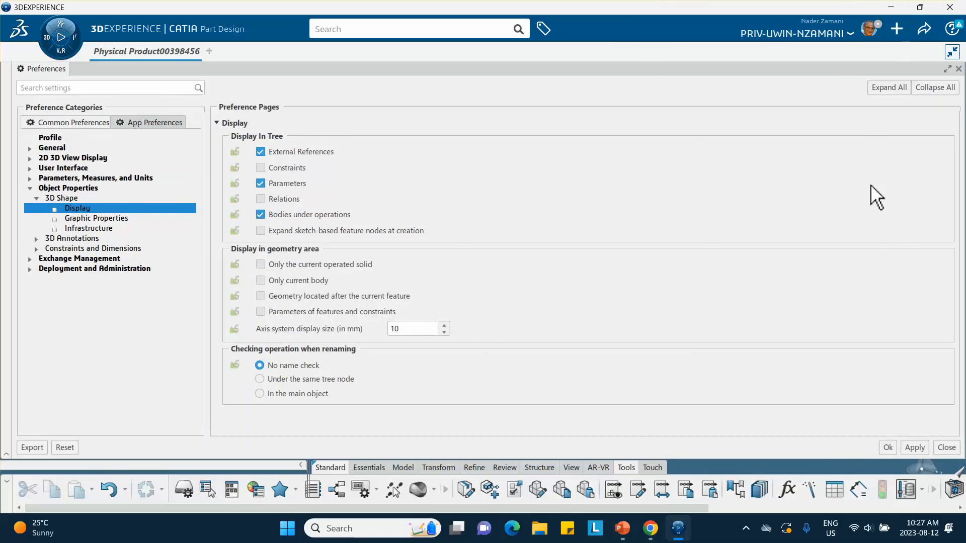
pyautogui.click(951, 52)
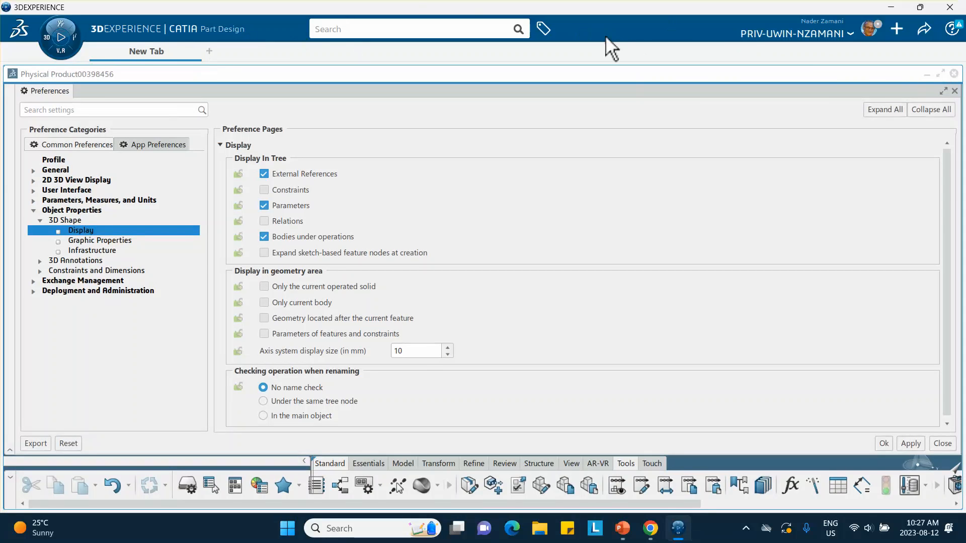
pyautogui.click(944, 91)
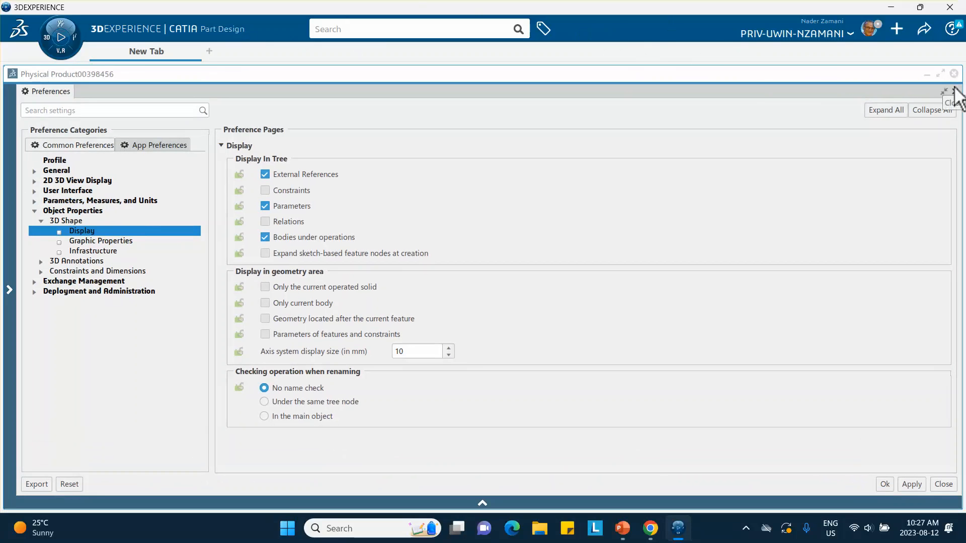
pyautogui.click(944, 92)
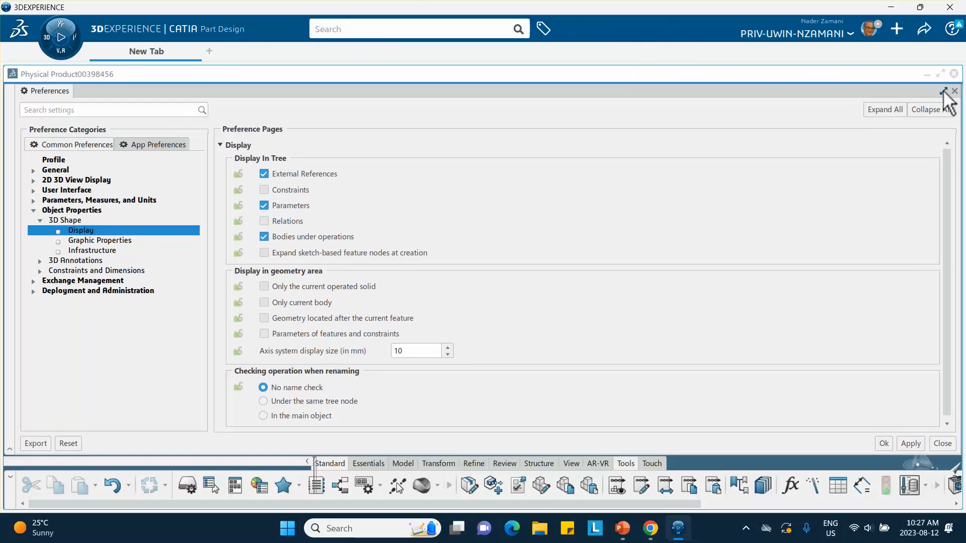
pyautogui.click(944, 91)
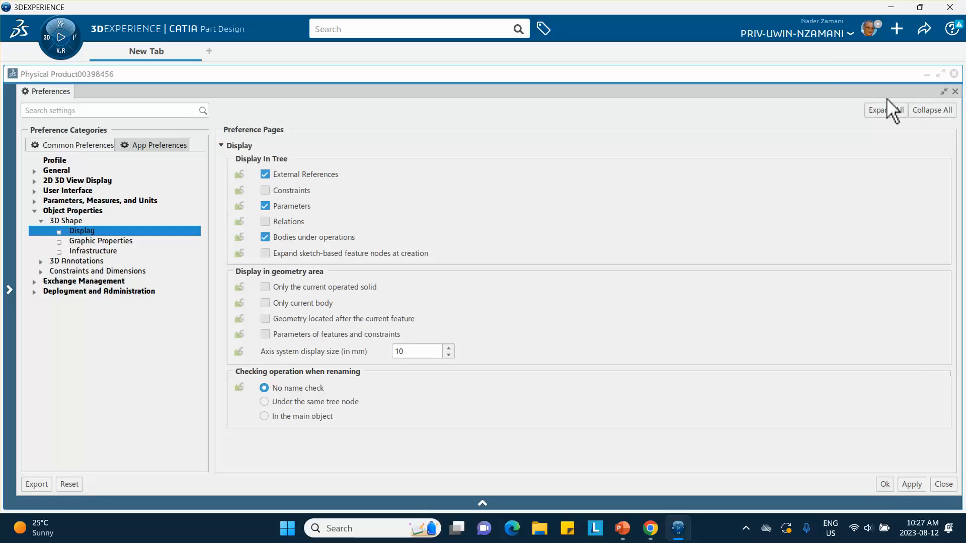
pyautogui.moveTo(820, 74); pyautogui.dragTo(769, 71)
pyautogui.click(943, 484)
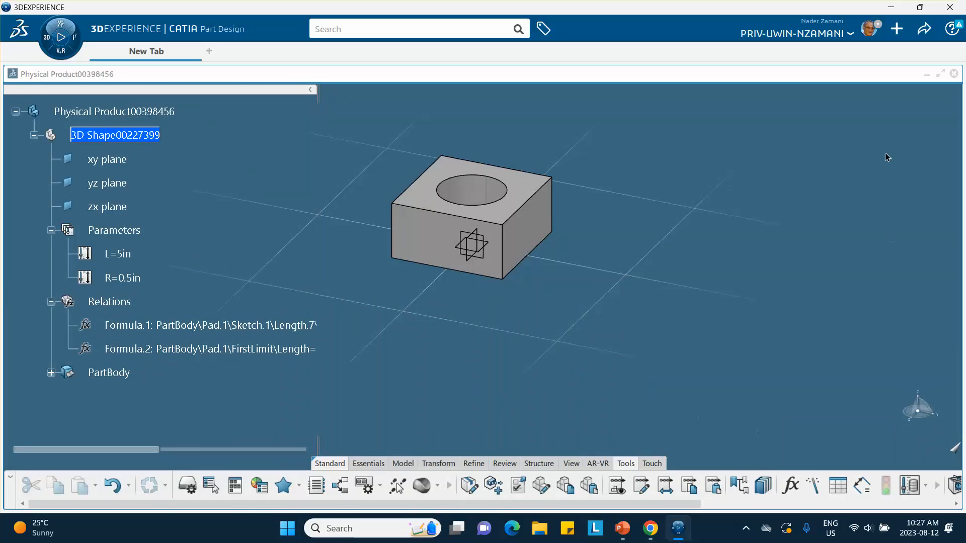
# - Turn off the display of Relations in the tree in the 3D Shape display preferences and accept the change
pyautogui.click(871, 35)
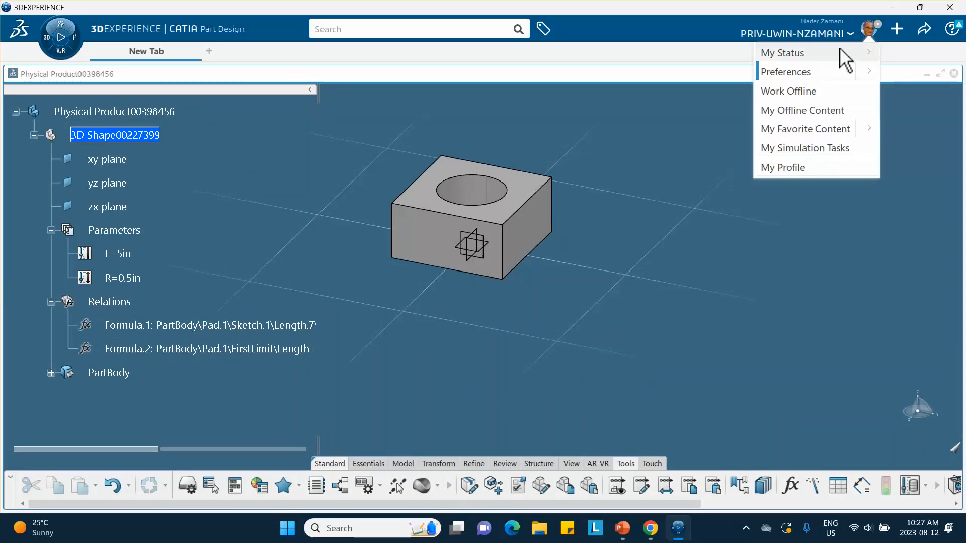
pyautogui.click(777, 74)
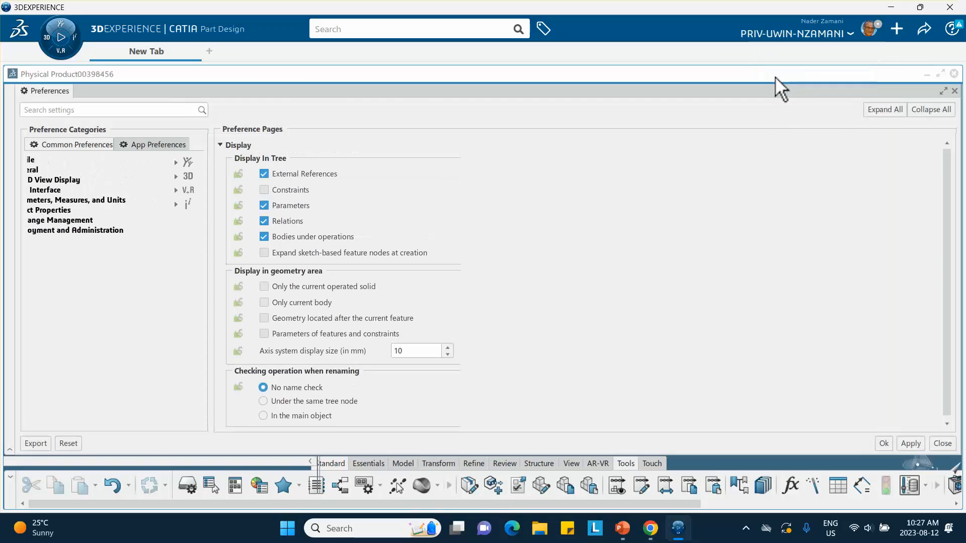
pyautogui.click(264, 222)
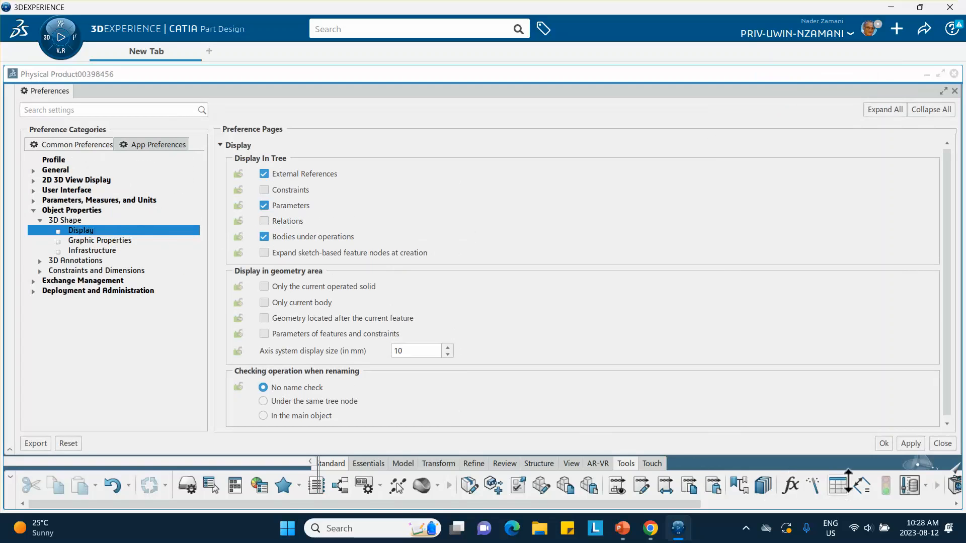
pyautogui.click(882, 442)
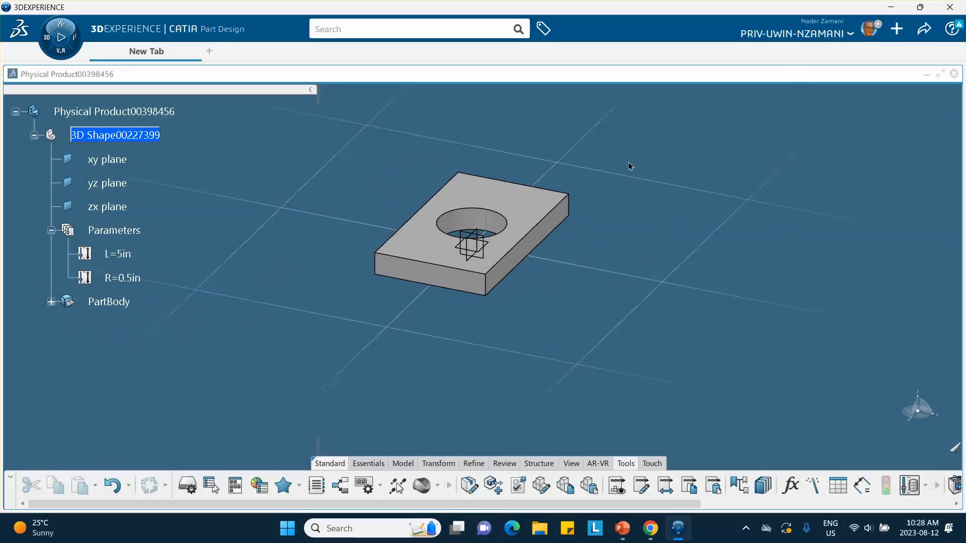
# - Enable Relations under Display In Tree in the 3D Shape display preferences and accept the change
pyautogui.click(862, 24)
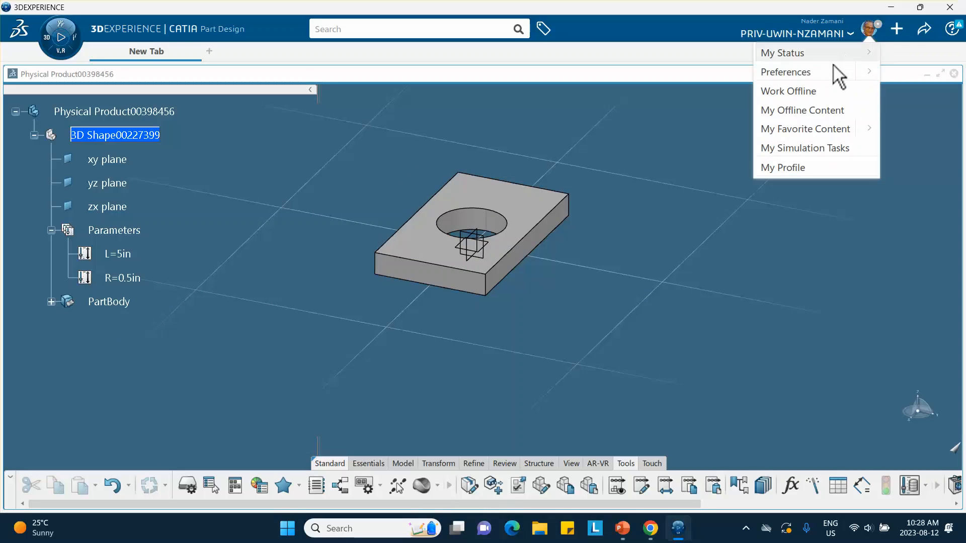
pyautogui.click(804, 72)
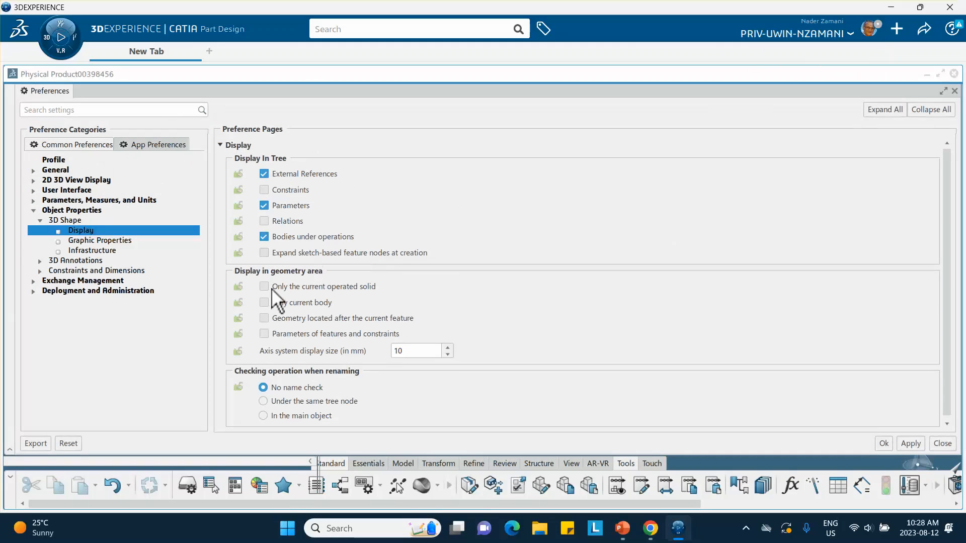
pyautogui.click(264, 221)
pyautogui.click(881, 444)
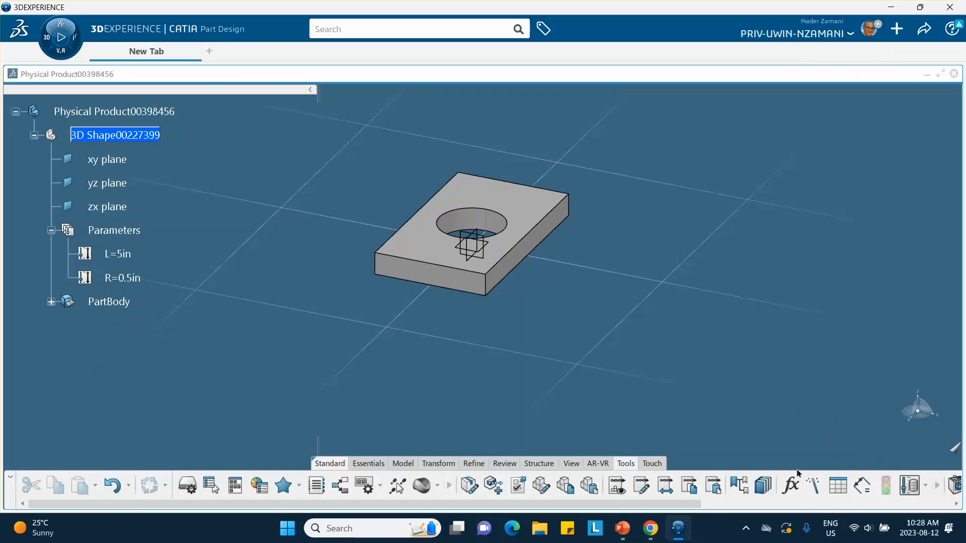
pyautogui.click(790, 485)
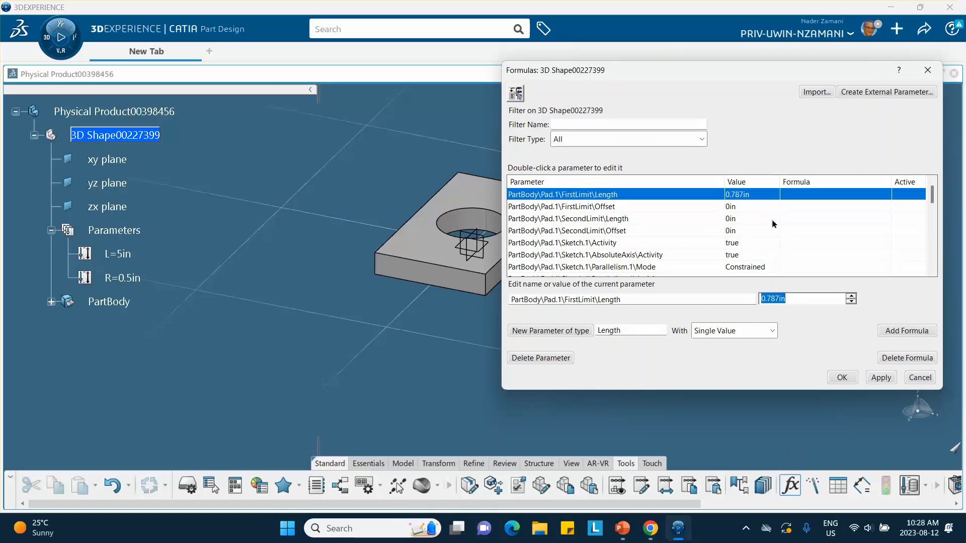
pyautogui.click(877, 378)
pyautogui.click(918, 377)
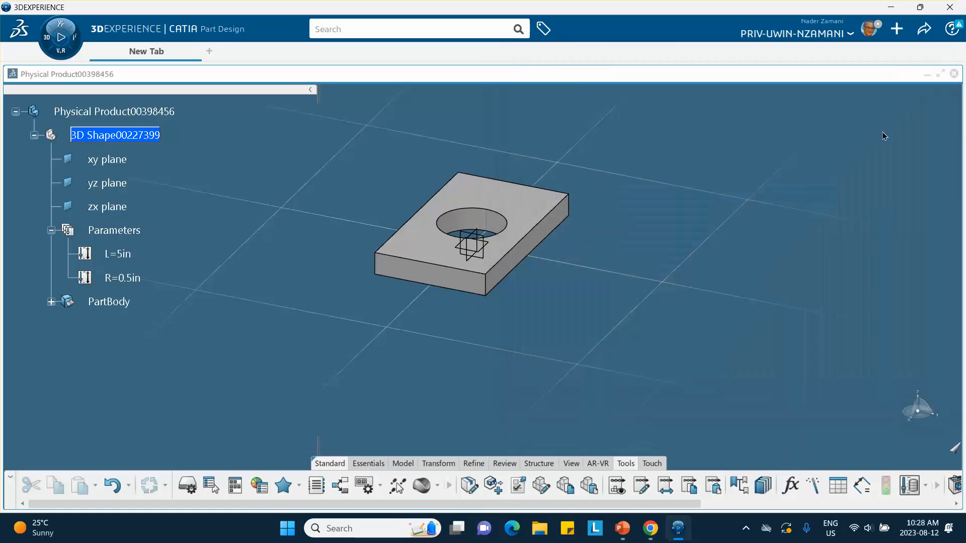
# - Reopen the 3D Shape display preferences to check the Relations setting under Display In Tree, then accept and close them
pyautogui.click(867, 32)
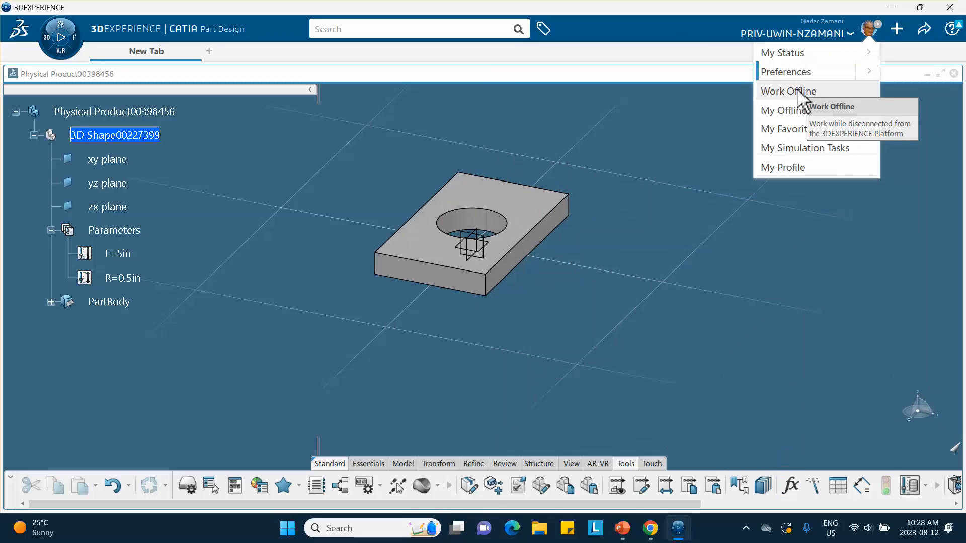
pyautogui.click(776, 73)
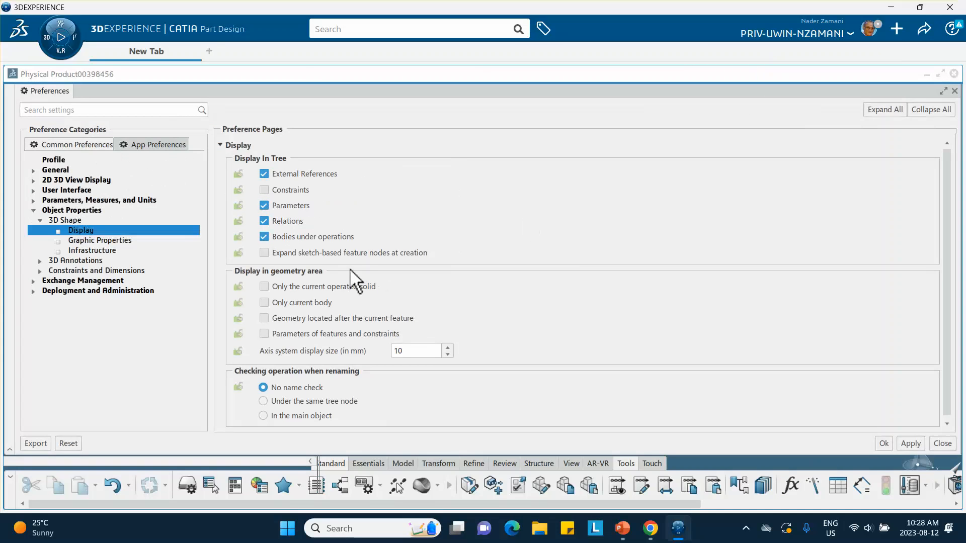
pyautogui.click(883, 443)
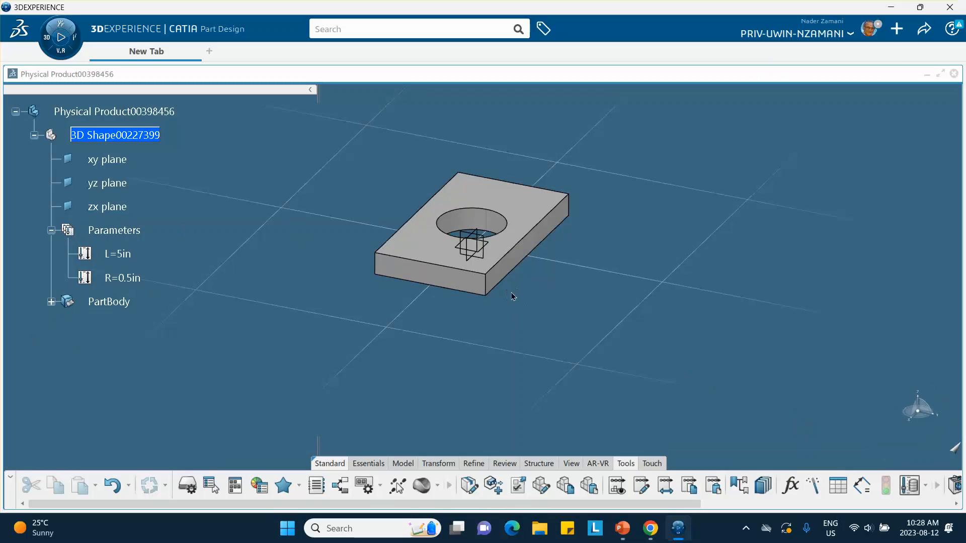
# - Add a formula setting the base length PartBody\Pad.1\Sketch.1\Length.7\Length equal to PartBody\Pad.1\Sketch.1\Length.8\Length
pyautogui.click(790, 485)
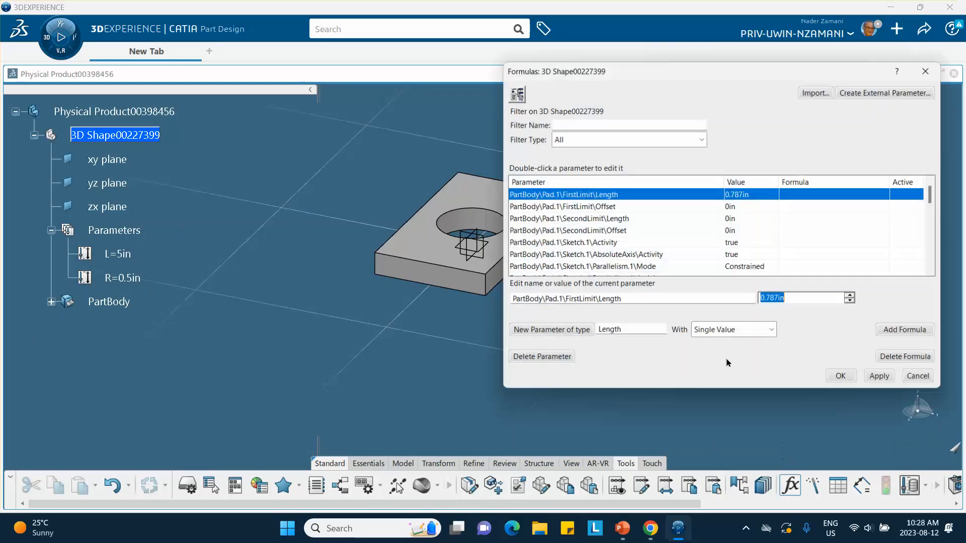
pyautogui.moveTo(365, 240); pyautogui.dragTo(252, 263, button='middle')
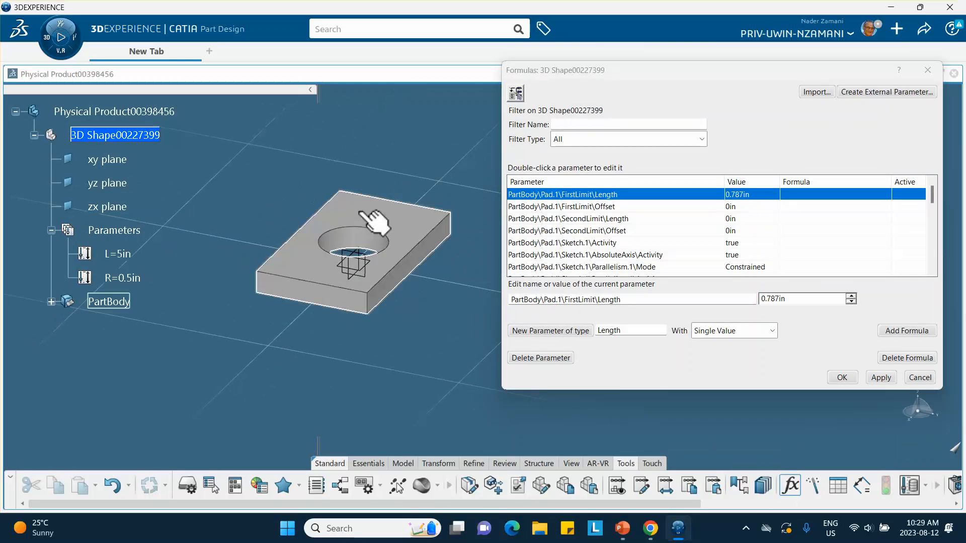
pyautogui.click(371, 225)
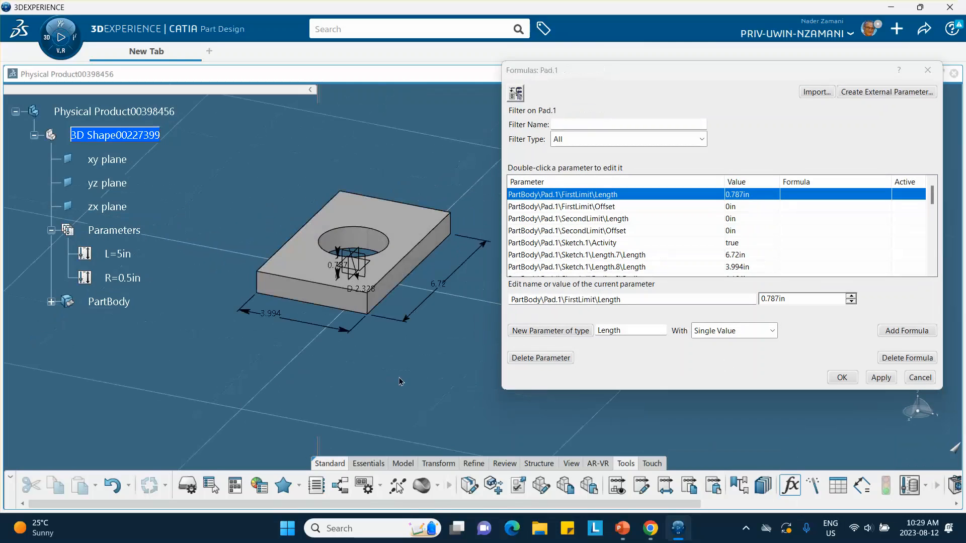
pyautogui.click(449, 278)
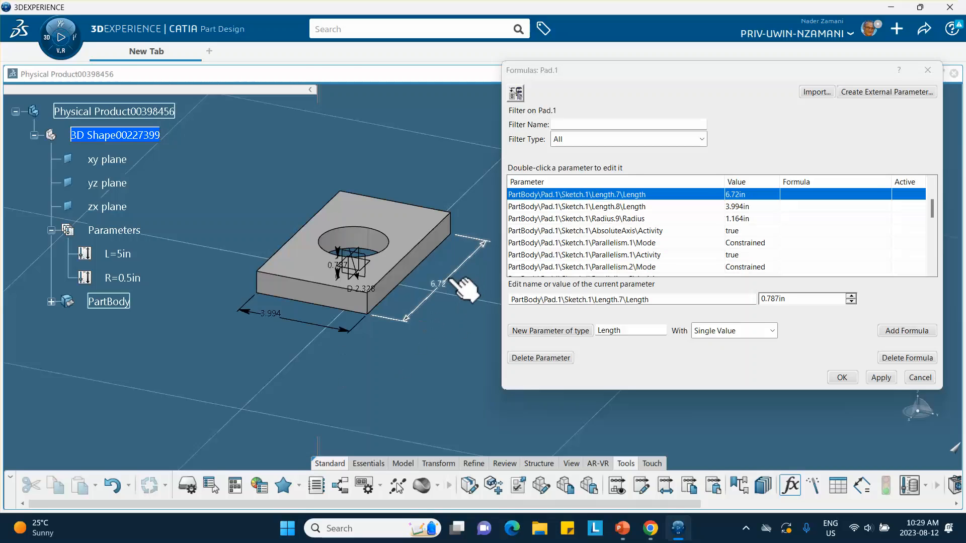
pyautogui.click(901, 330)
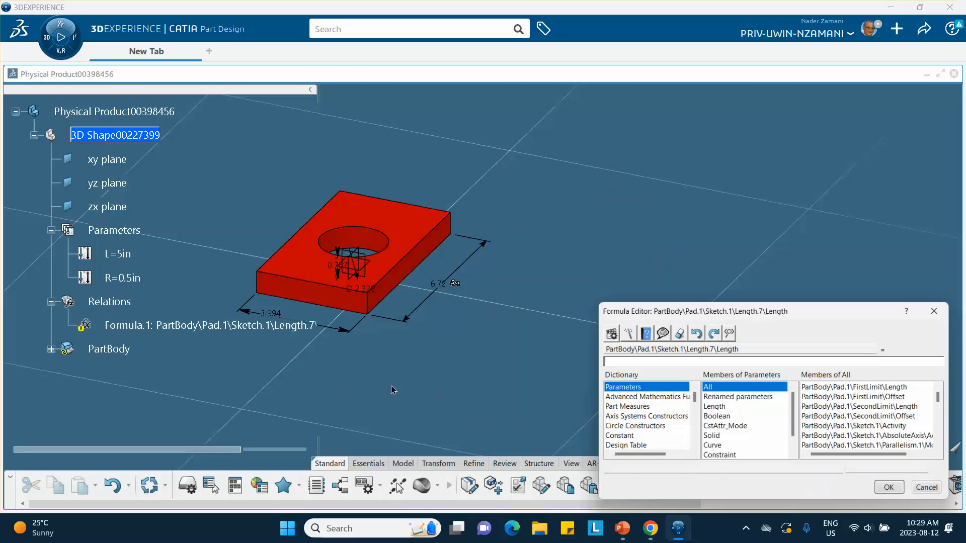
pyautogui.click(340, 331)
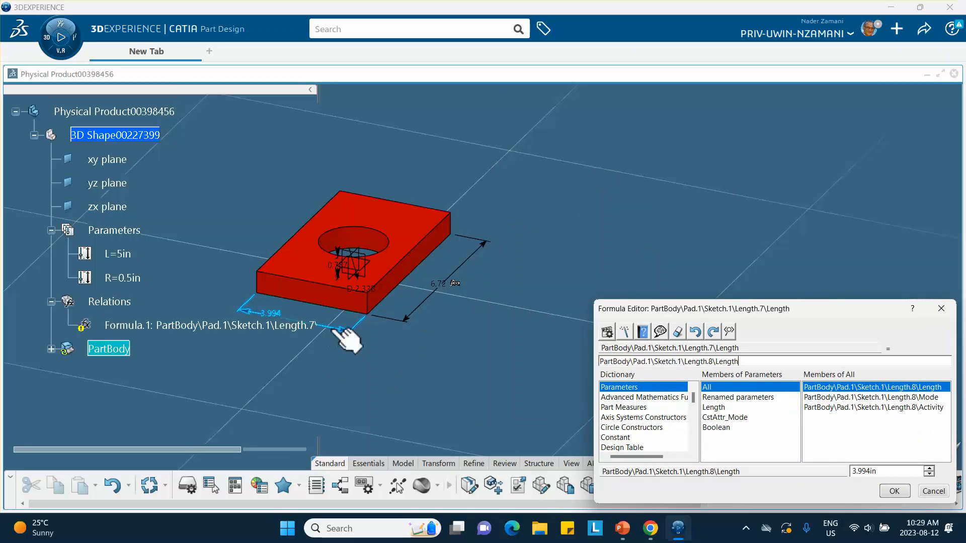
pyautogui.click(894, 491)
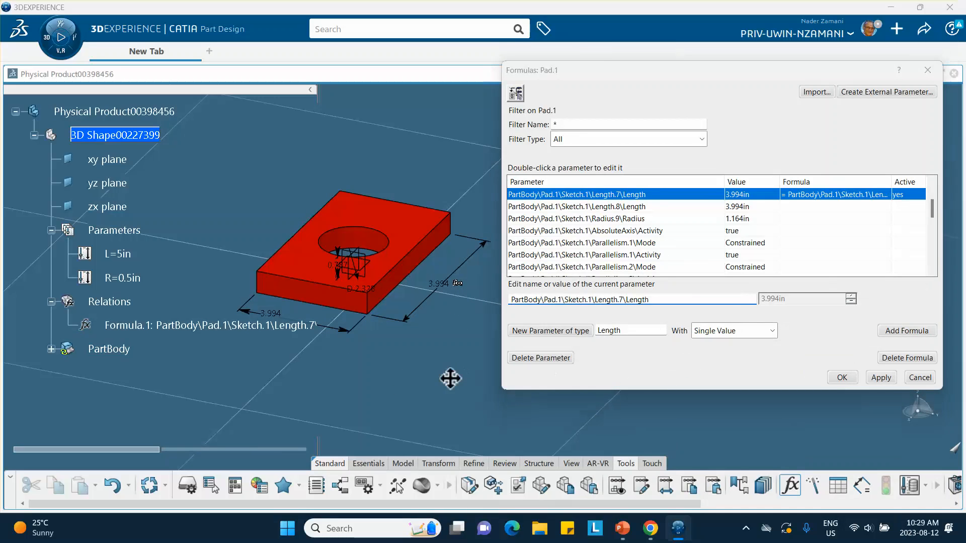
# - Drive the pad's height, PartBody\Pad.1\FirstLimit\Length, with the formula 0.5*PartBody\Pad.1\Sketch.1\Length.8\Length, then accept the Formulas dialog
pyautogui.scroll(5, 433, 330)
pyautogui.scroll(-5, 230, 305)
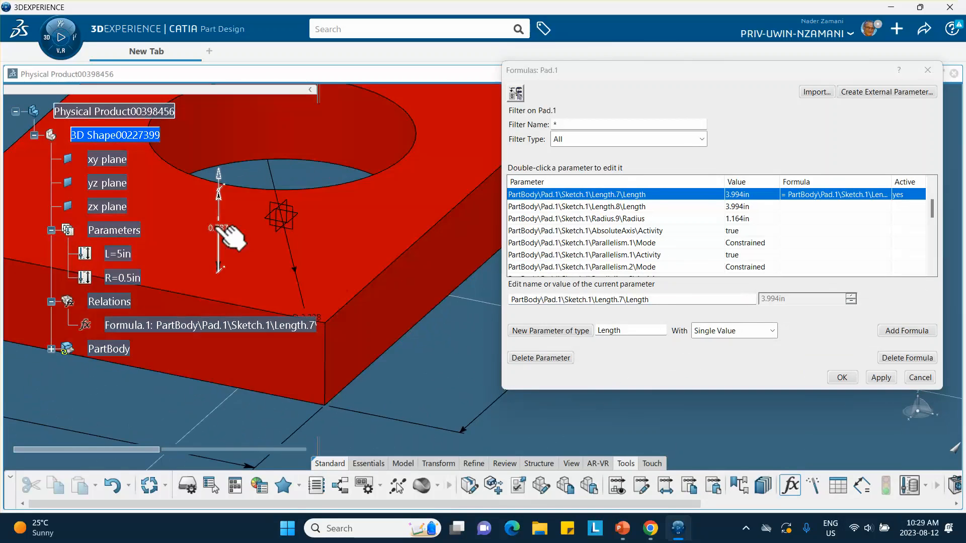
pyautogui.click(223, 232)
pyautogui.click(905, 332)
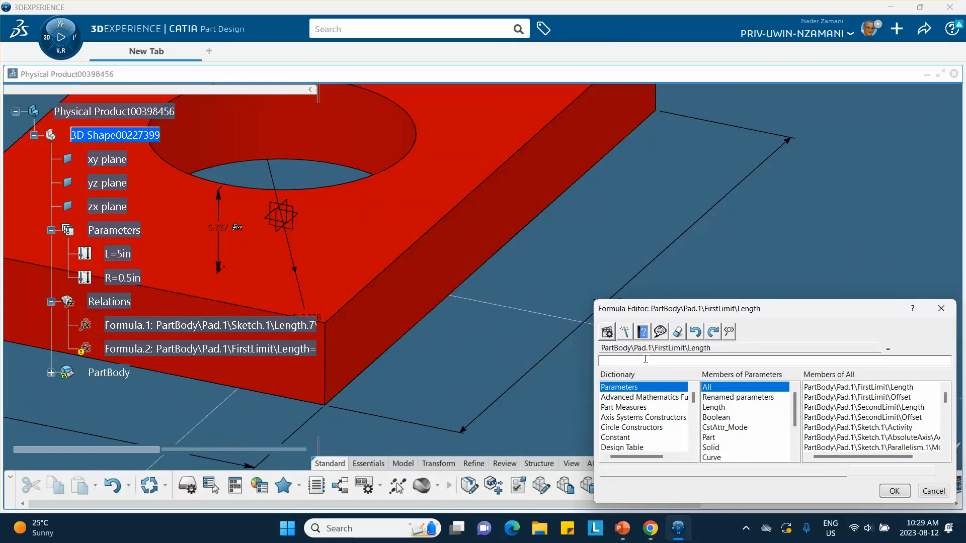
pyautogui.write('0.5')
pyautogui.moveTo(259, 283); pyautogui.dragTo(497, 245, button='middle')
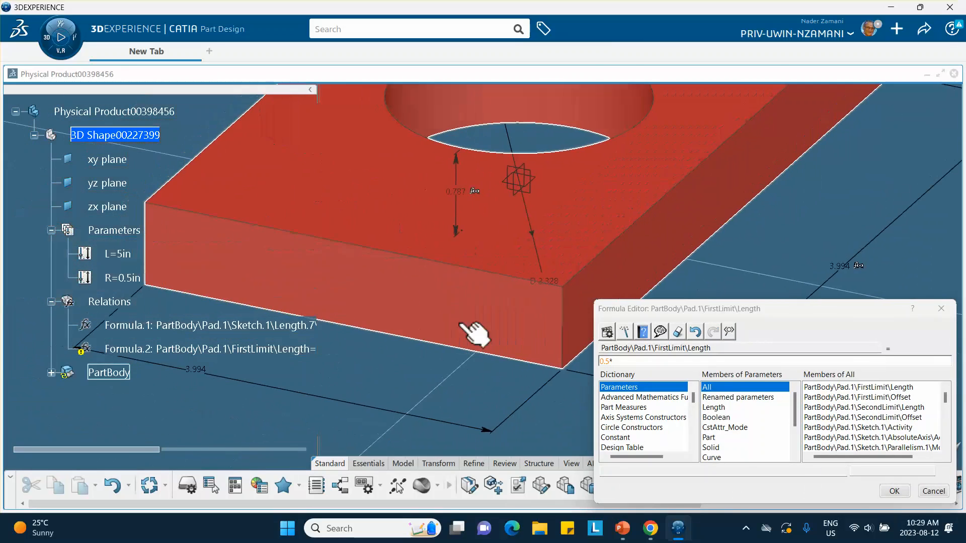
pyautogui.click(407, 426)
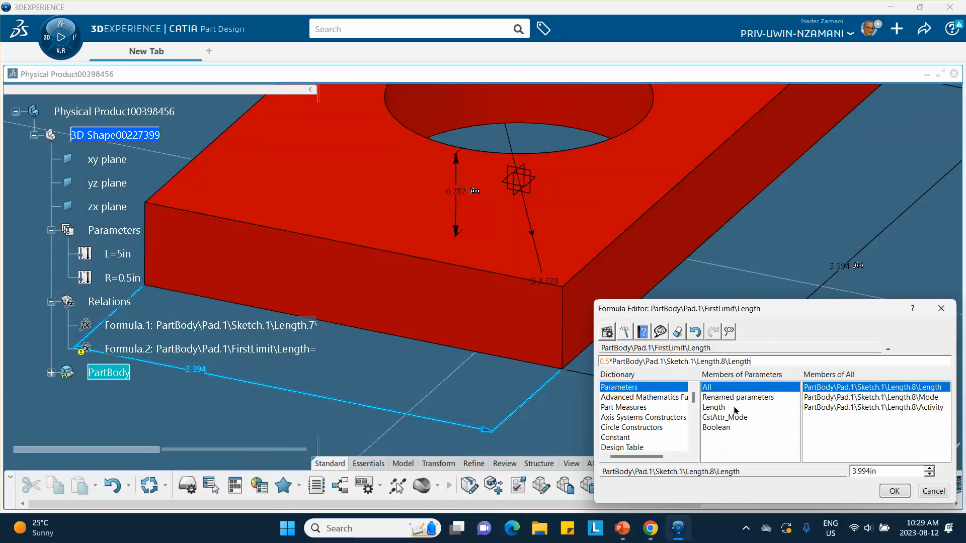
pyautogui.click(888, 491)
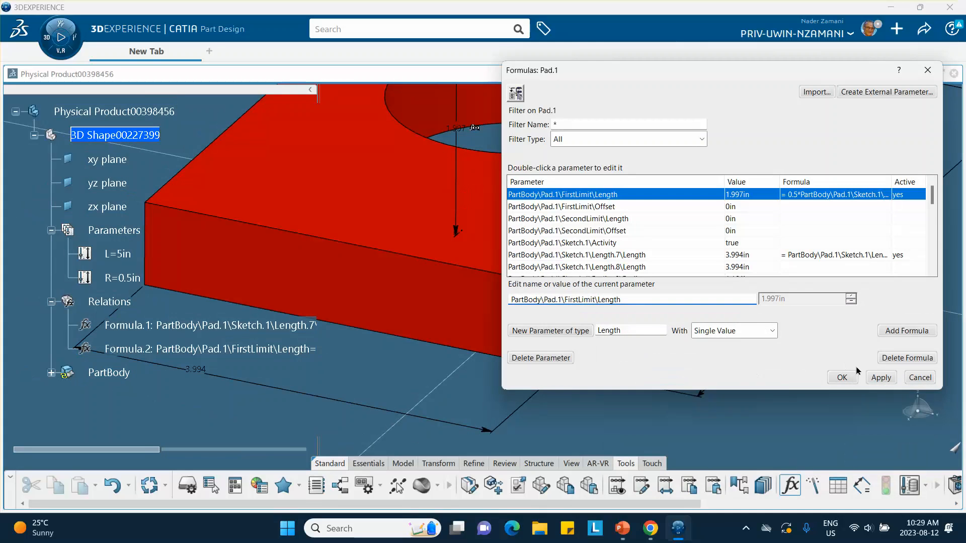
pyautogui.click(847, 377)
pyautogui.moveTo(463, 280); pyautogui.dragTo(454, 381, button='middle')
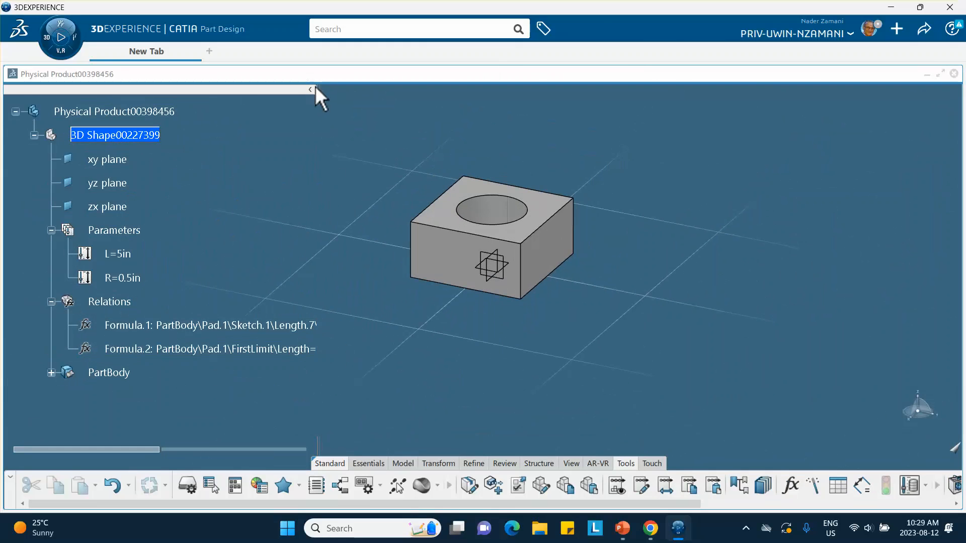
# - Narrow the specification tree, then open the Formulas dialog for the padded block with its dimensions displayed on the model
pyautogui.moveTo(319, 89); pyautogui.dragTo(256, 108)
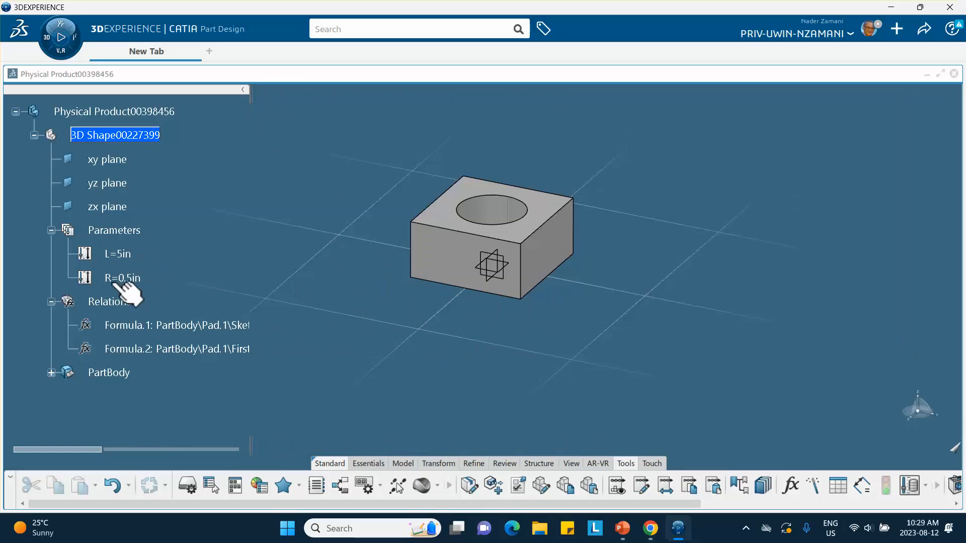
pyautogui.click(790, 484)
pyautogui.moveTo(370, 221); pyautogui.dragTo(223, 188, button='middle')
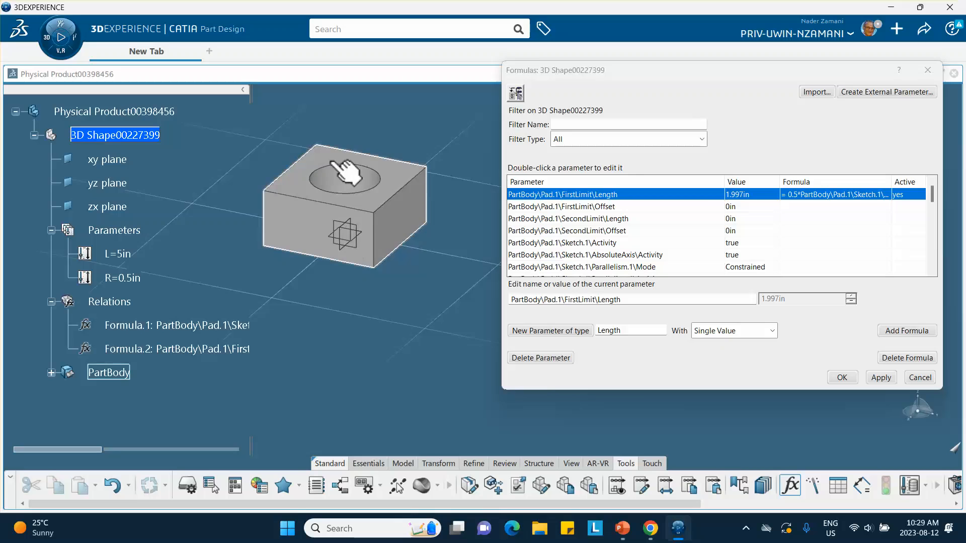
pyautogui.click(345, 173)
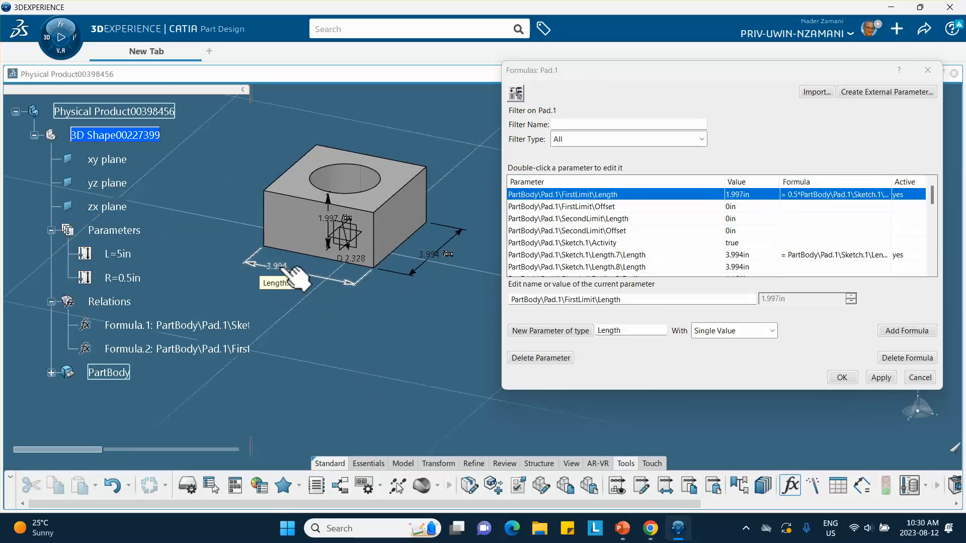
pyautogui.doubleClick(282, 272)
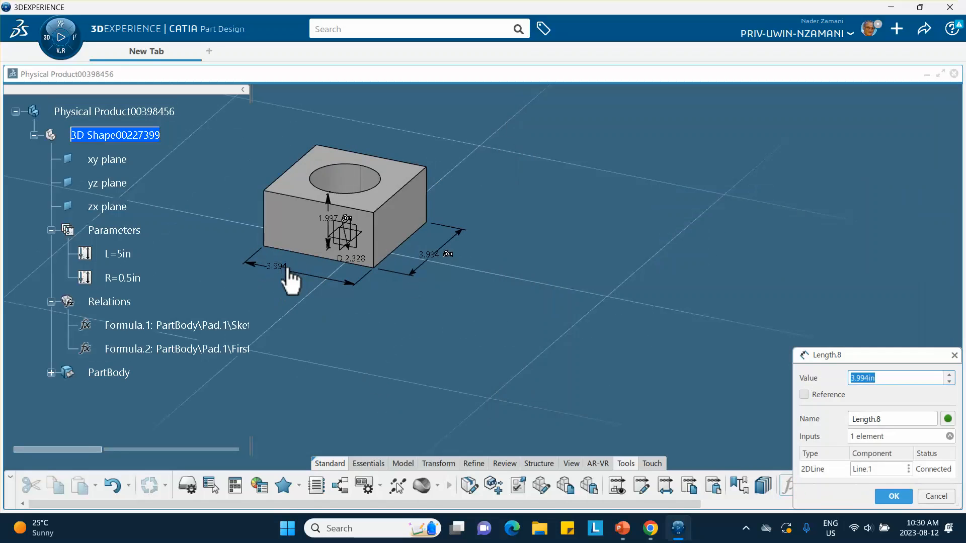
pyautogui.moveTo(862, 362); pyautogui.dragTo(738, 263)
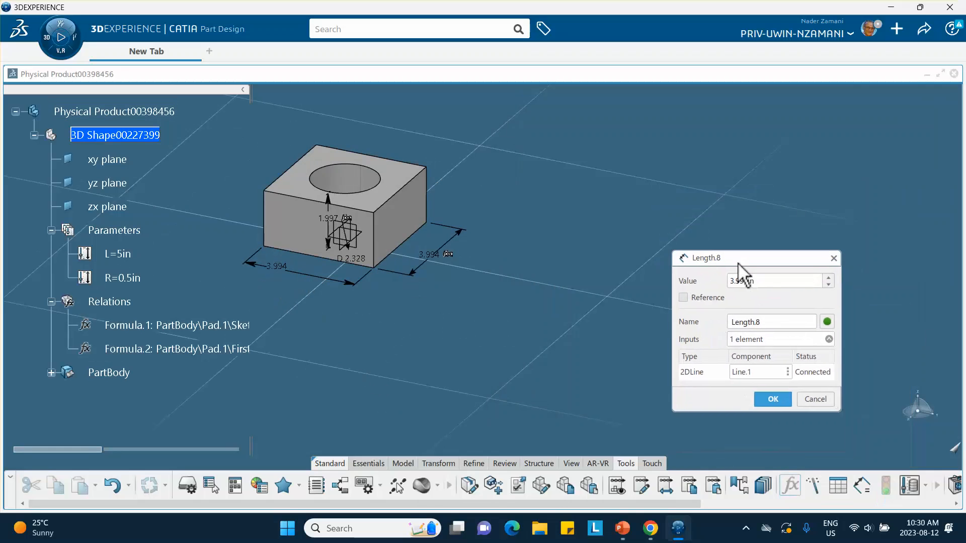
pyautogui.click(821, 401)
# - Add a formula setting the base dimension PartBody\Pad.1\Sketch.1\Length.8\Length equal to the parameter L
pyautogui.click(481, 338)
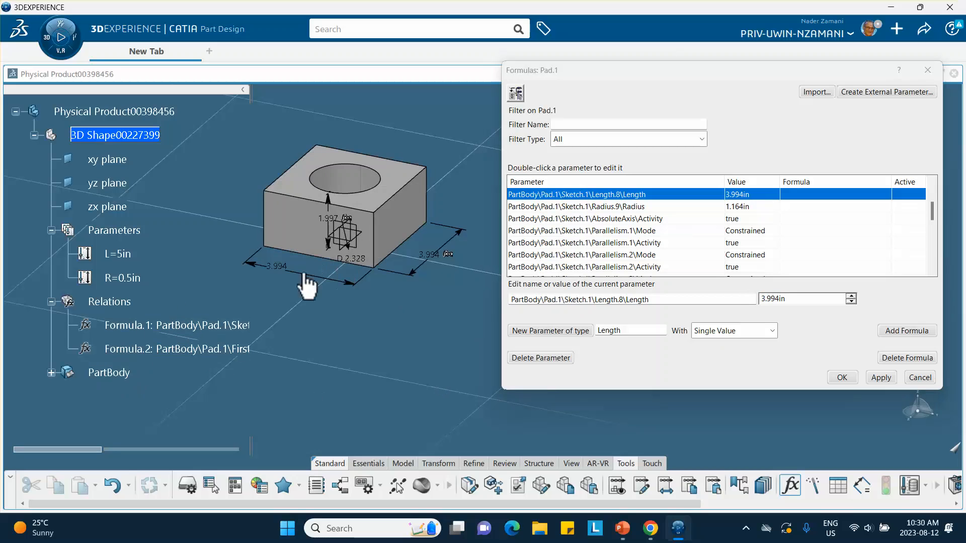
pyautogui.click(882, 329)
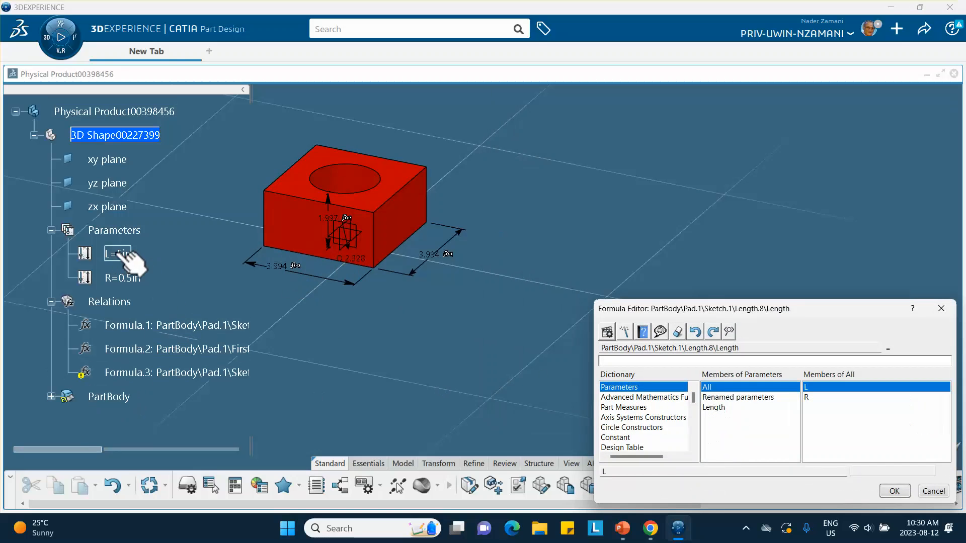
pyautogui.click(120, 253)
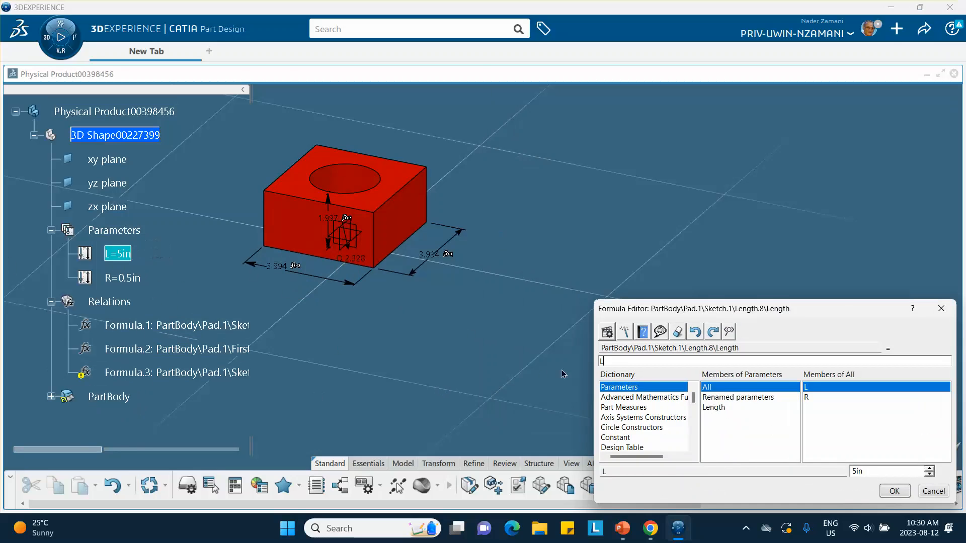
pyautogui.click(894, 491)
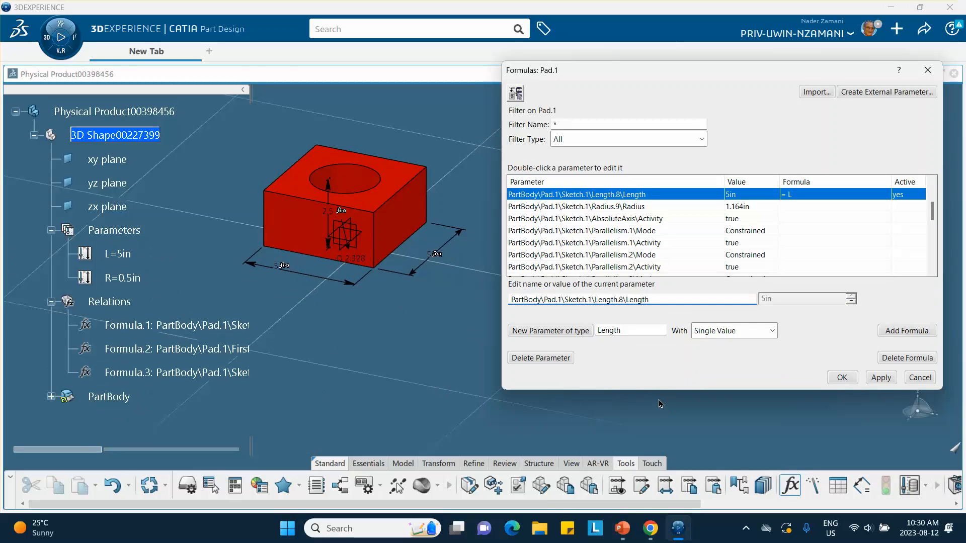
# - Drive the hole radius PartBody\Pad.1\Sketch.1\Radius.9\Radius with the parameter R, then accept the Formulas dialog
pyautogui.moveTo(402, 334); pyautogui.dragTo(400, 314, button='middle')
pyautogui.moveTo(358, 355); pyautogui.dragTo(500, 329, button='middle')
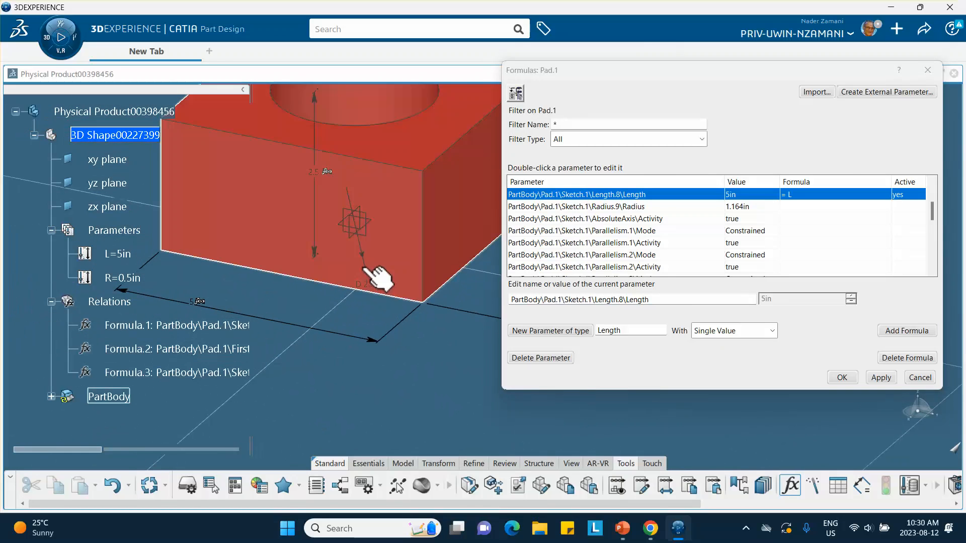
pyautogui.click(367, 258)
pyautogui.click(900, 330)
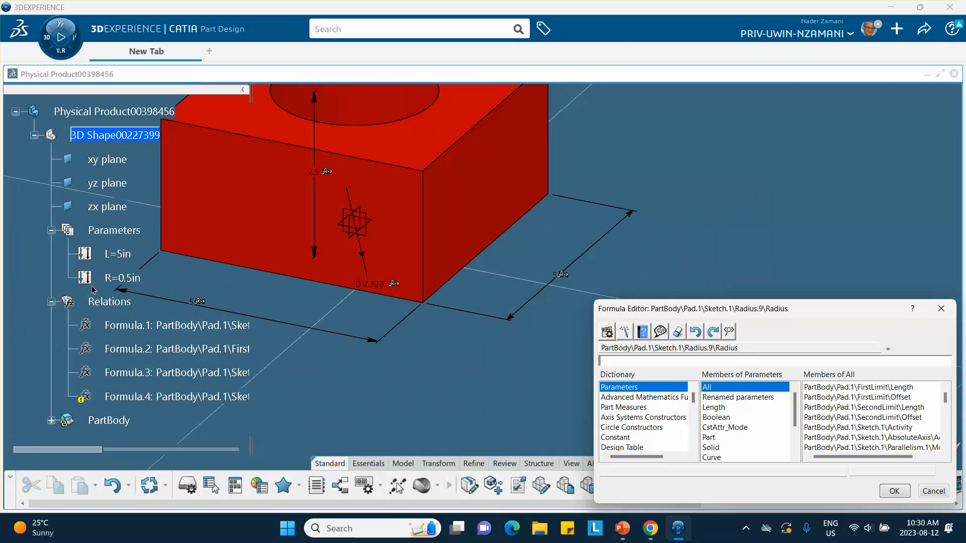
pyautogui.click(123, 278)
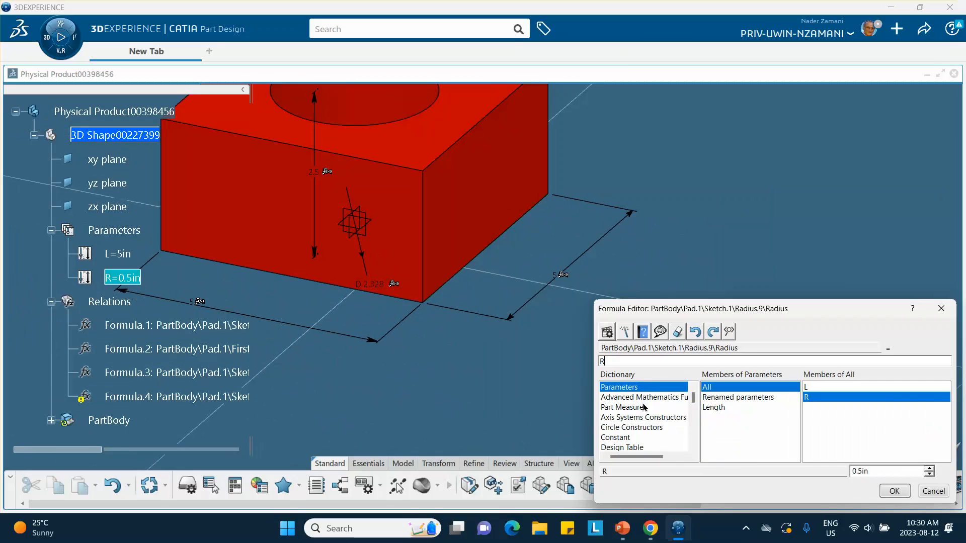
pyautogui.click(891, 490)
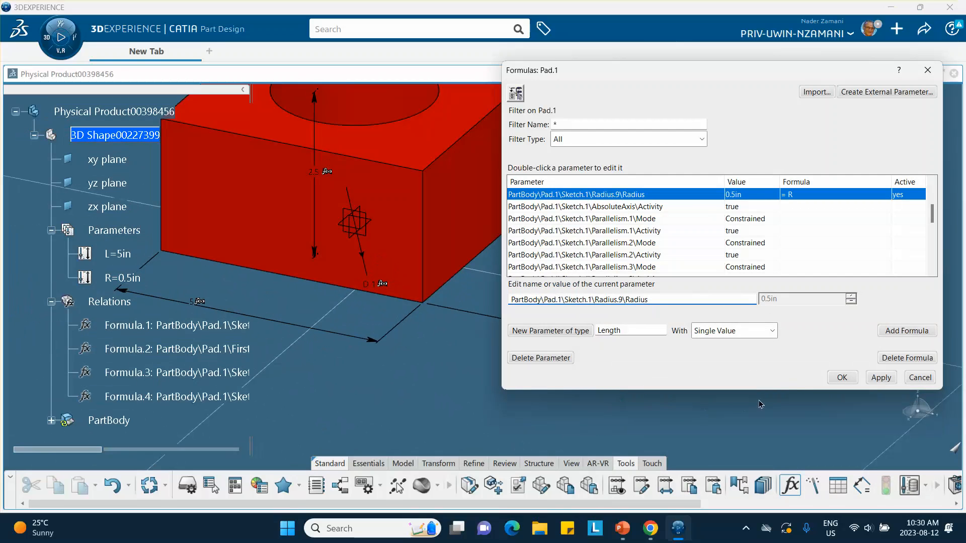
pyautogui.click(843, 381)
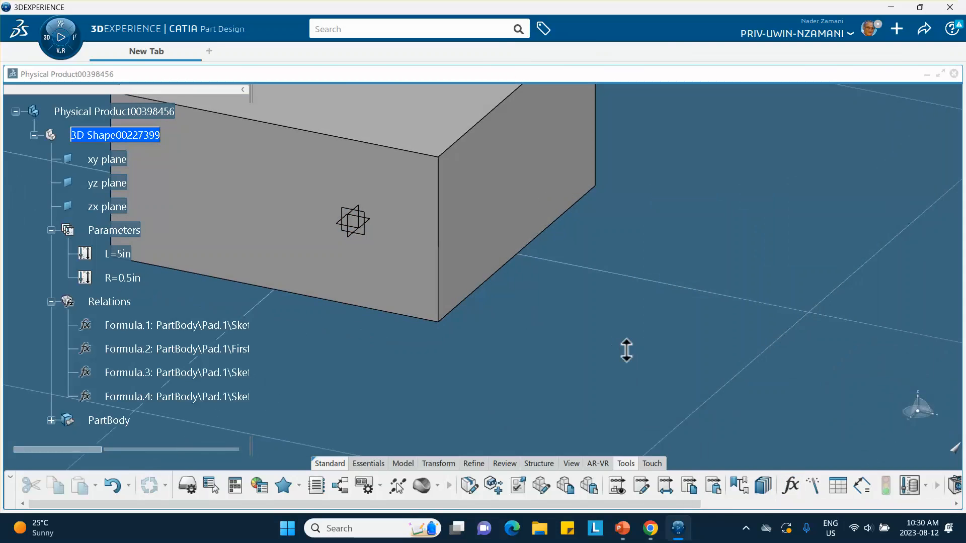
# - Set the parameter L in the tree to 10 in and accept it to update the block
pyautogui.scroll(-5, 403, 331)
pyautogui.moveTo(371, 301); pyautogui.dragTo(467, 240, button='middle')
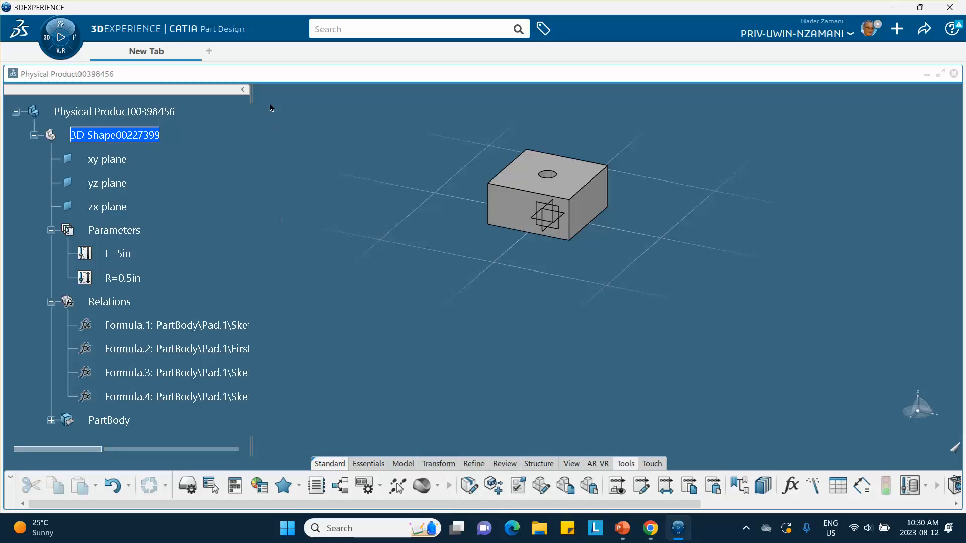
pyautogui.moveTo(255, 259); pyautogui.dragTo(274, 227, button='middle')
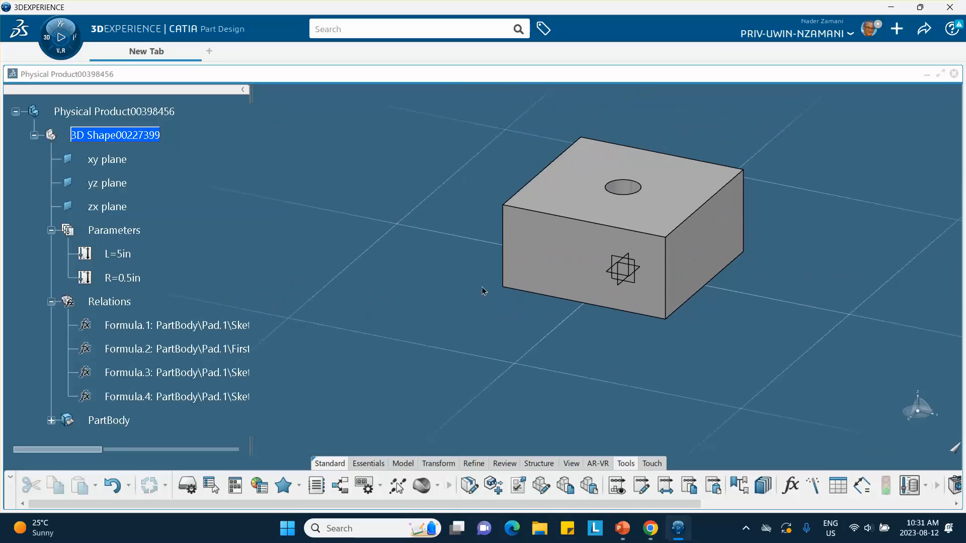
pyautogui.doubleClick(136, 256)
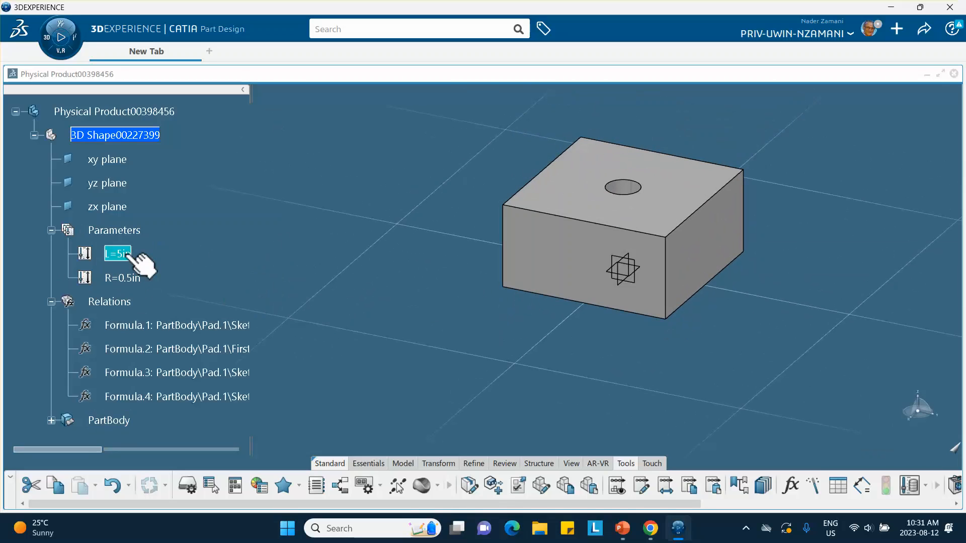
pyautogui.write('1')
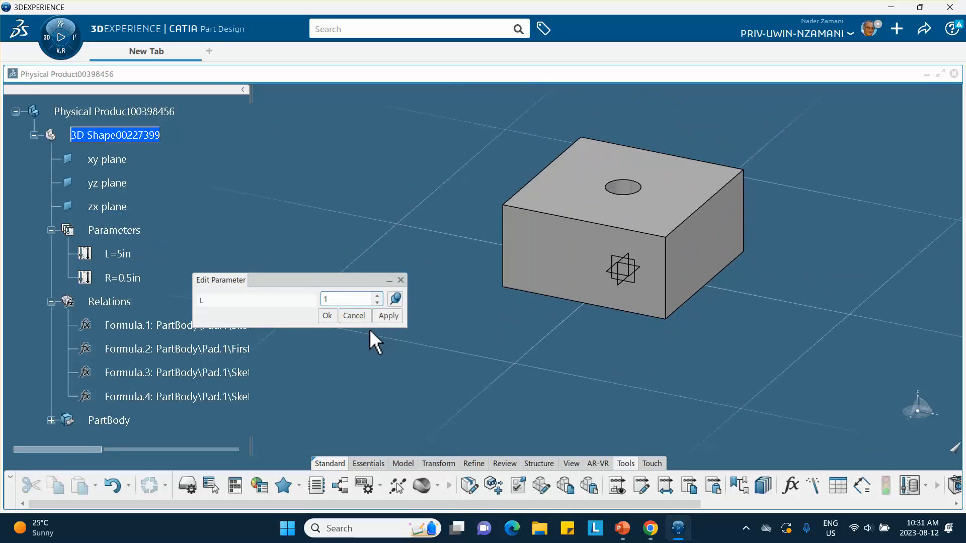
pyautogui.write('0')
pyautogui.click(325, 318)
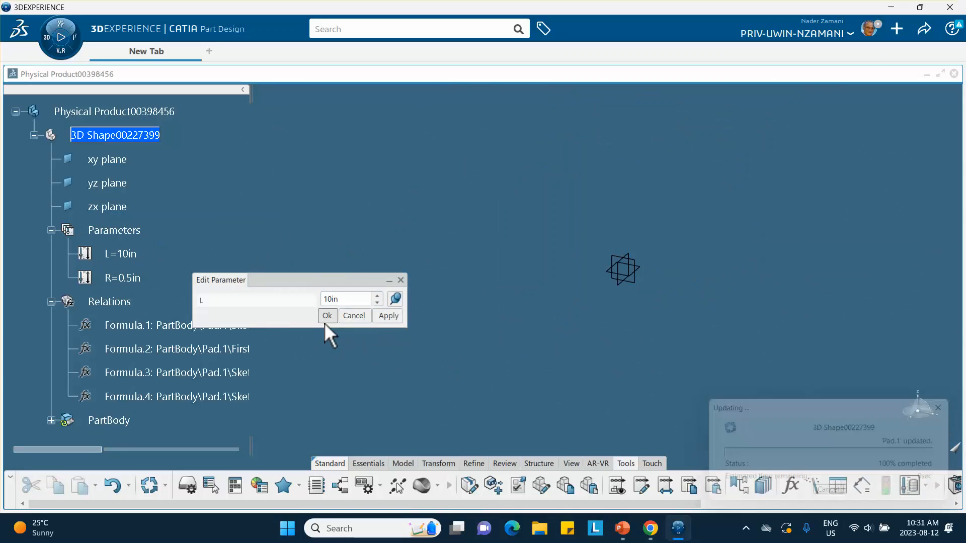
pyautogui.moveTo(497, 340); pyautogui.dragTo(509, 403, button='middle')
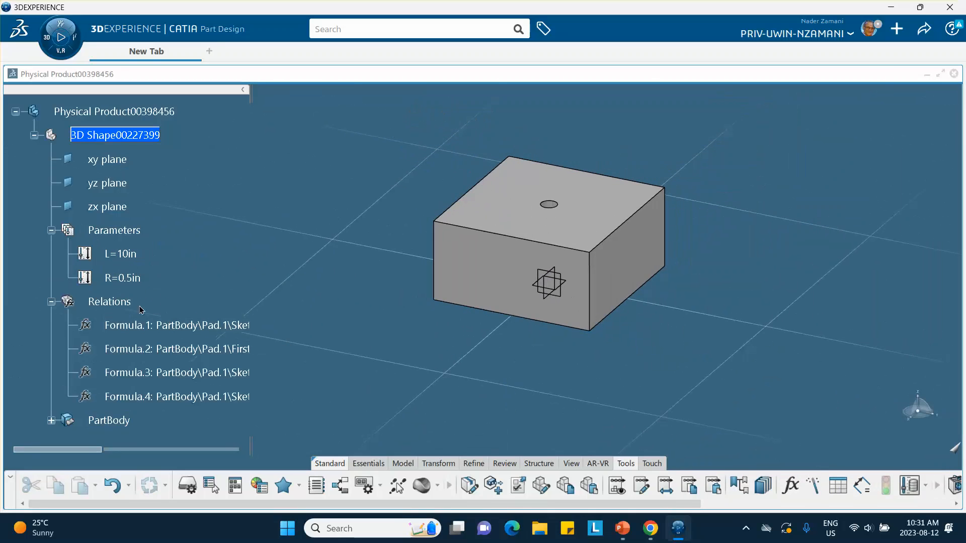
pyautogui.doubleClick(122, 278)
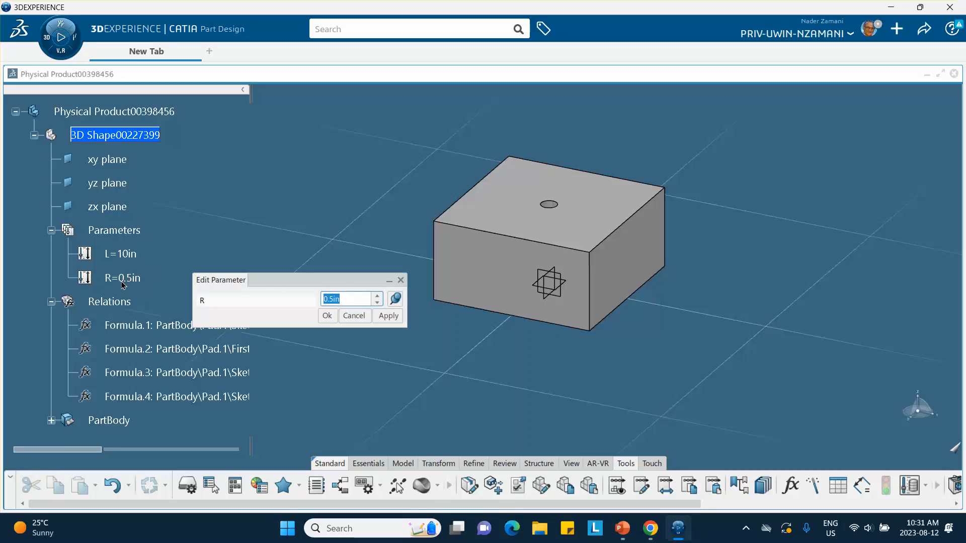
pyautogui.click(356, 300)
pyautogui.click(358, 318)
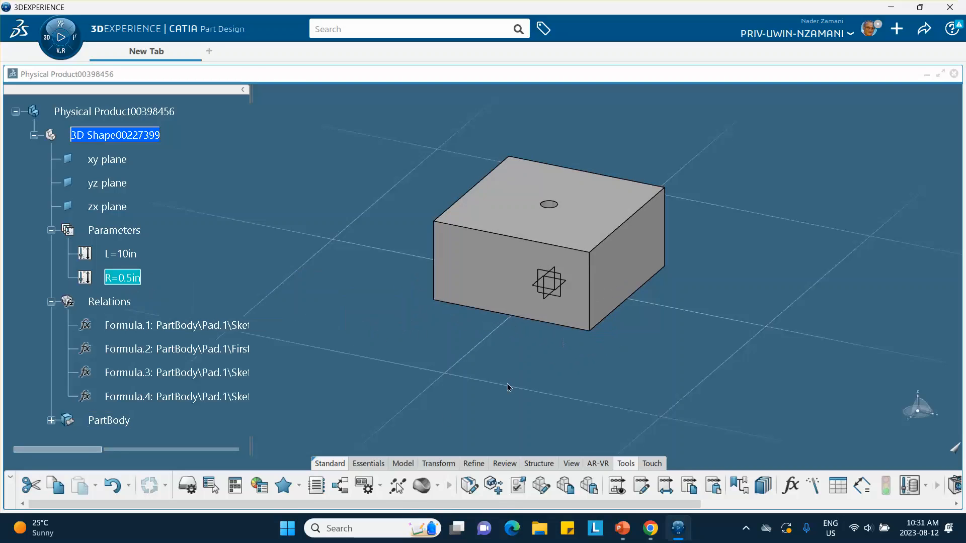
# - Measure the length of the block's far-right vertical edge with Measure in Part, then cancel without keeping the measurement
pyautogui.click(955, 503)
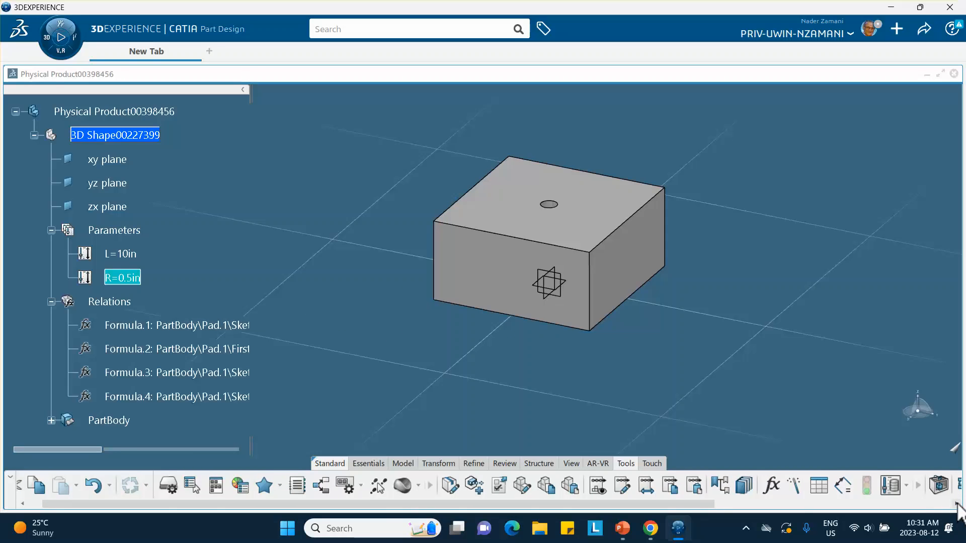
pyautogui.click(956, 504)
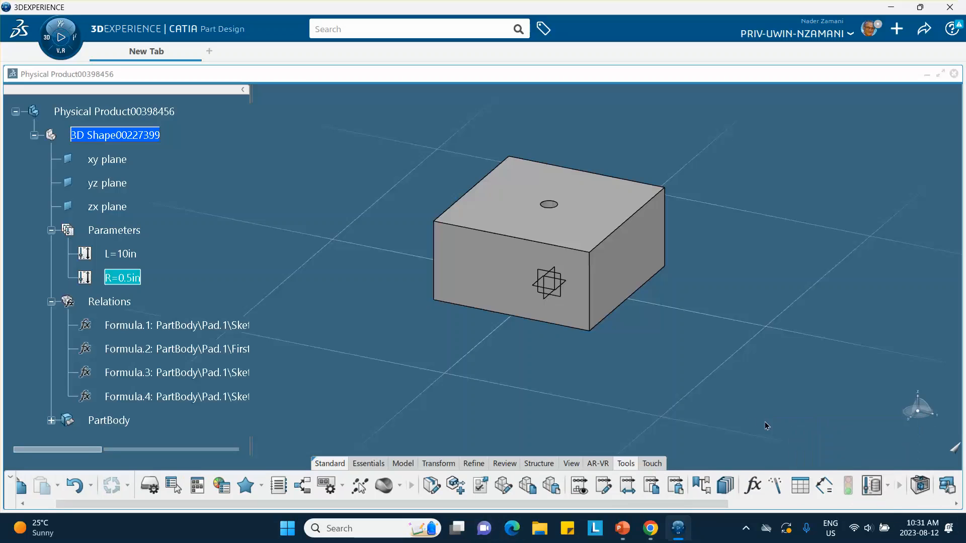
pyautogui.click(366, 464)
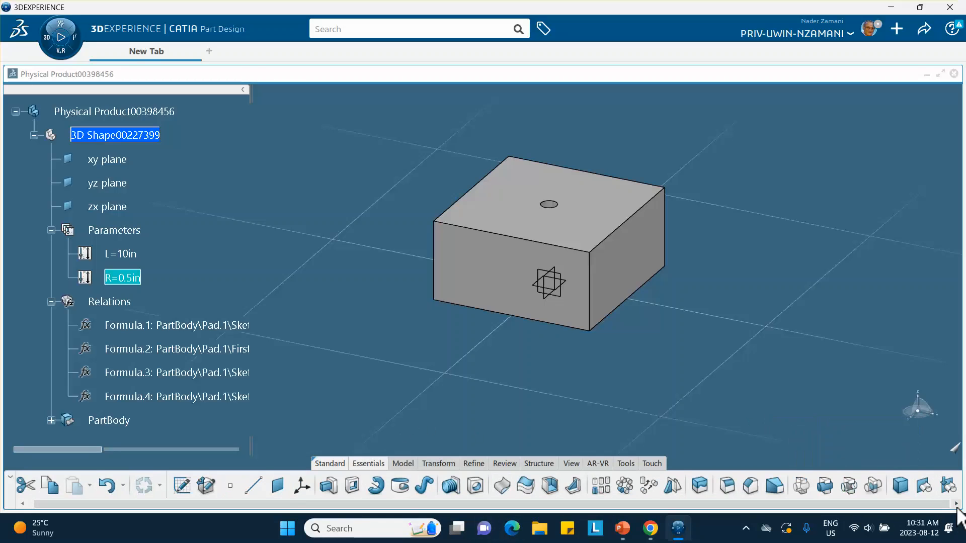
pyautogui.click(626, 463)
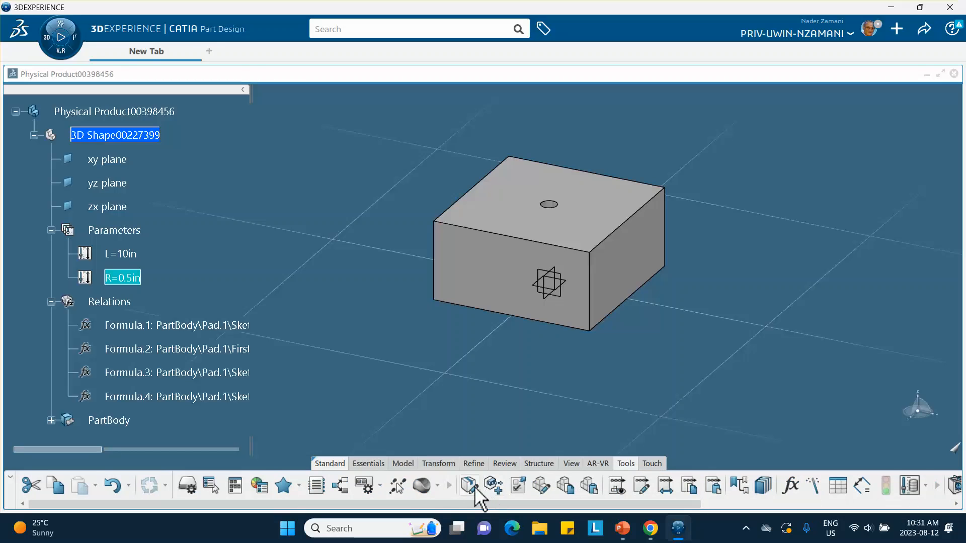
pyautogui.click(936, 486)
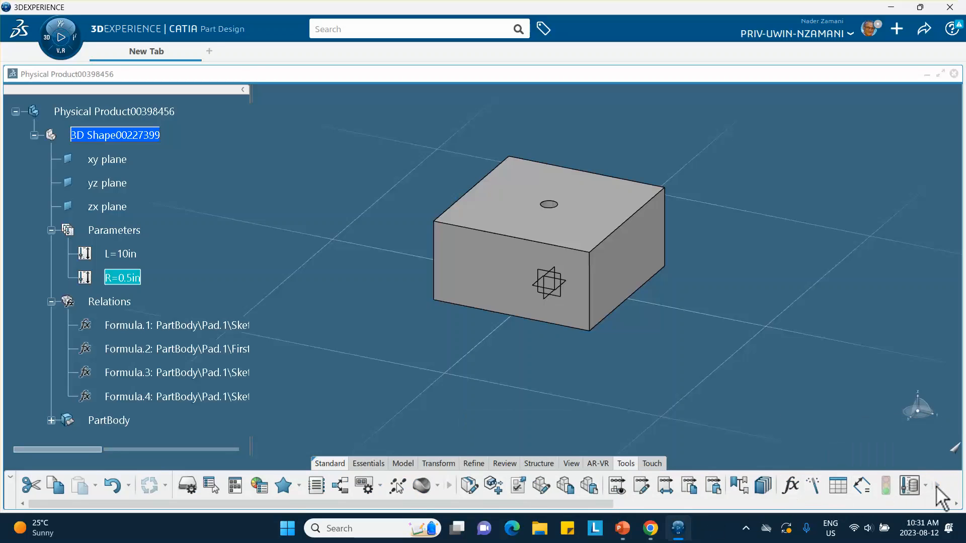
pyautogui.click(955, 503)
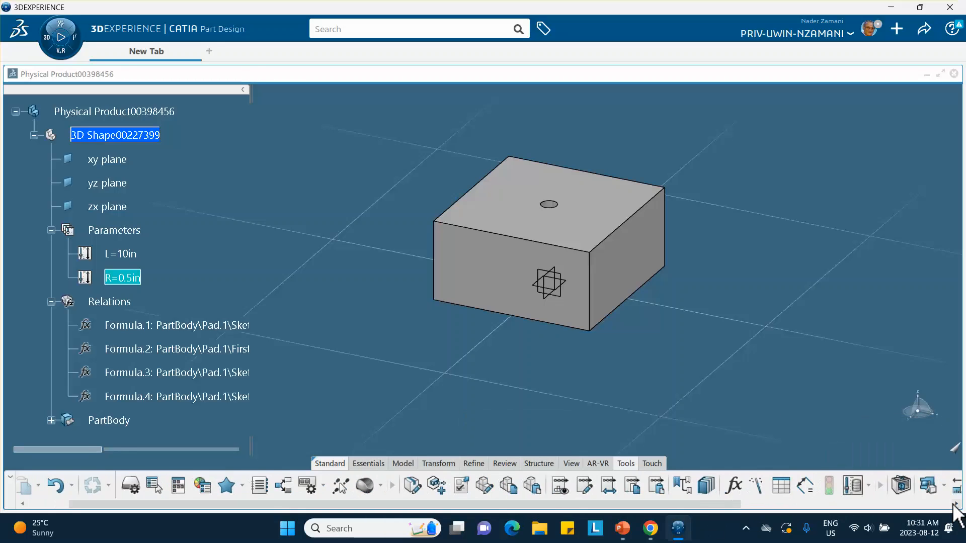
pyautogui.click(956, 504)
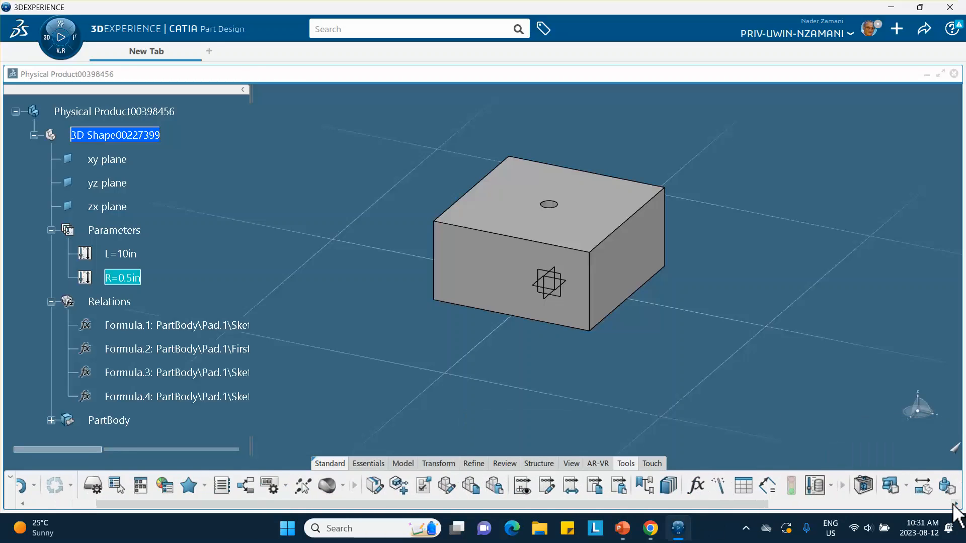
pyautogui.click(889, 486)
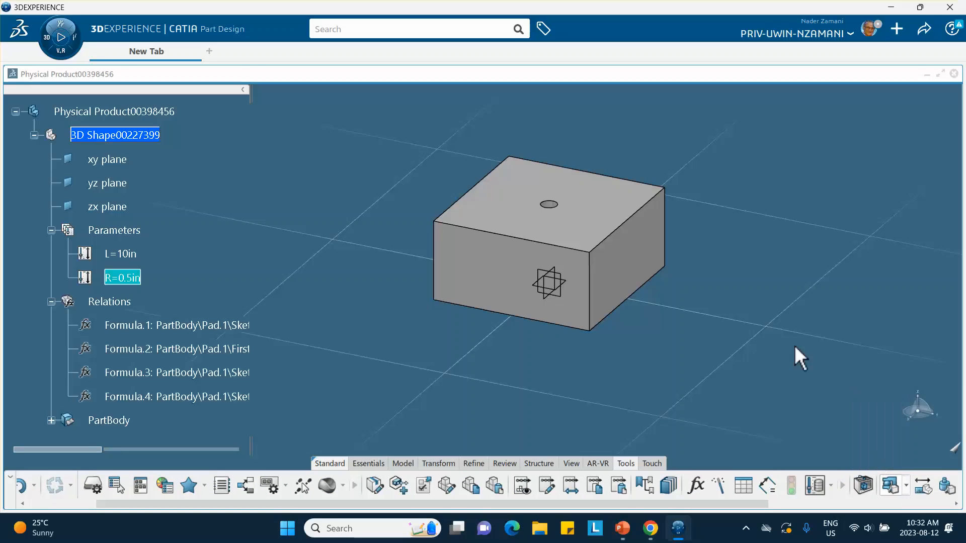
pyautogui.click(665, 229)
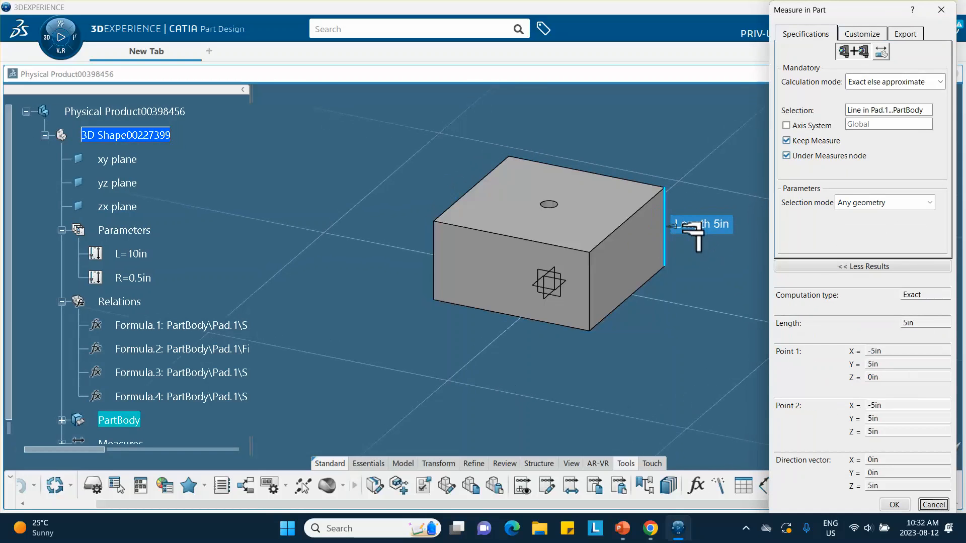
pyautogui.click(923, 503)
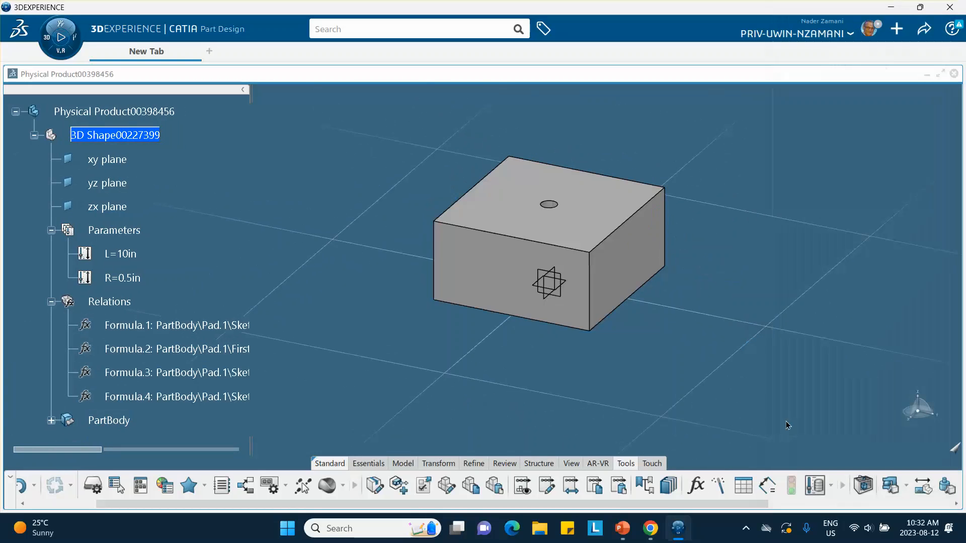
# - Set the parameter R in the tree to 3 in and apply it to the hole
pyautogui.doubleClick(122, 278)
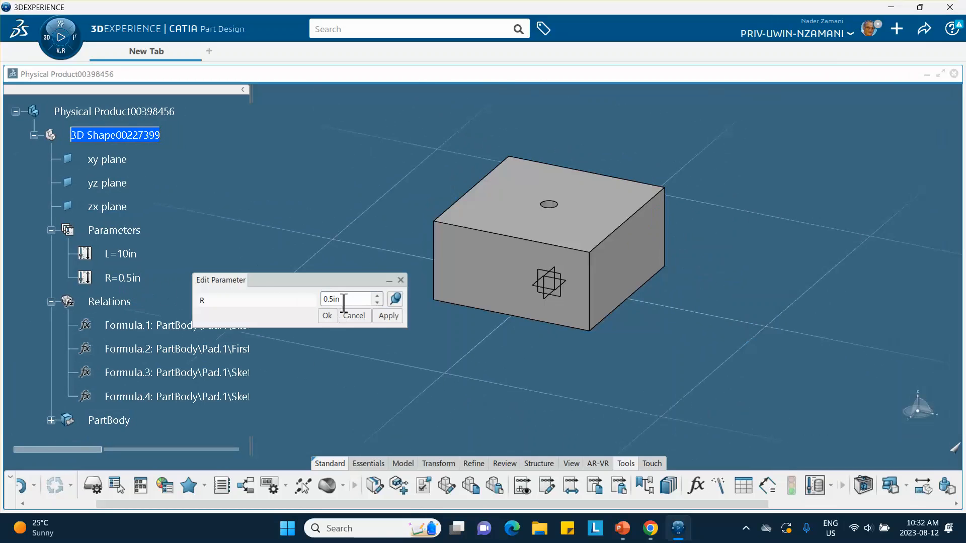
pyautogui.moveTo(344, 300); pyautogui.dragTo(272, 301)
pyautogui.write('3')
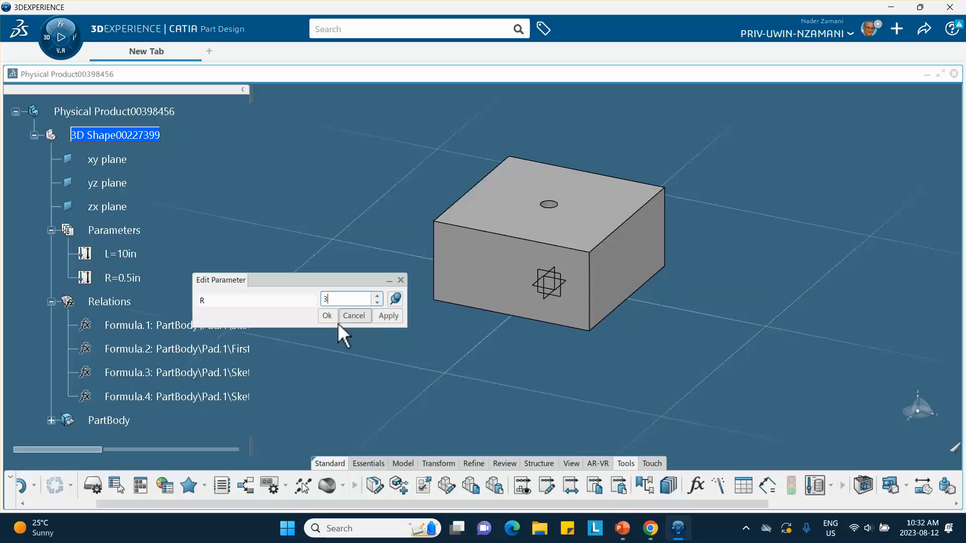
pyautogui.click(392, 316)
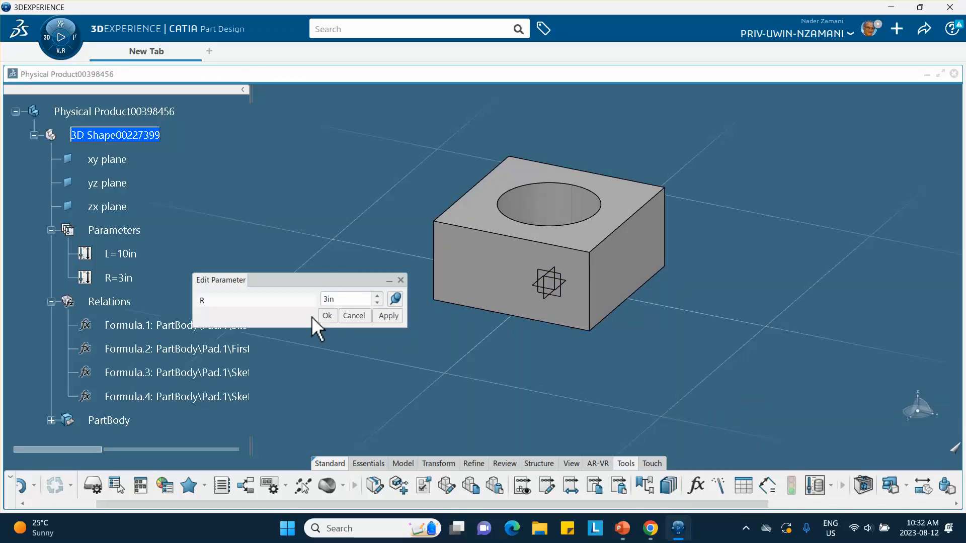
# - Accept the 3 in value for parameter R and finish editing the parameter
pyautogui.click(327, 316)
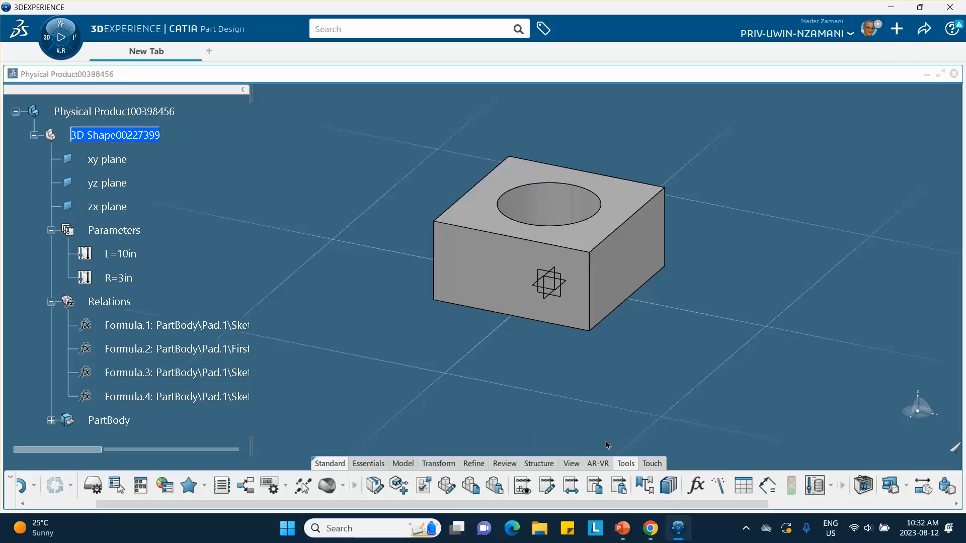
# - Turn off the display of Parameters in the tree in the 3D Shape display preferences and accept the change
pyautogui.click(866, 32)
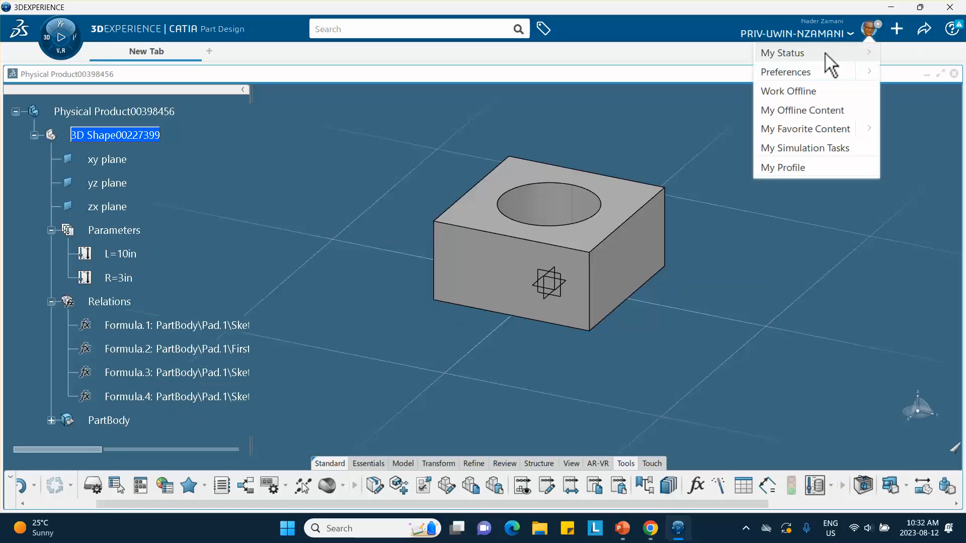
pyautogui.click(787, 75)
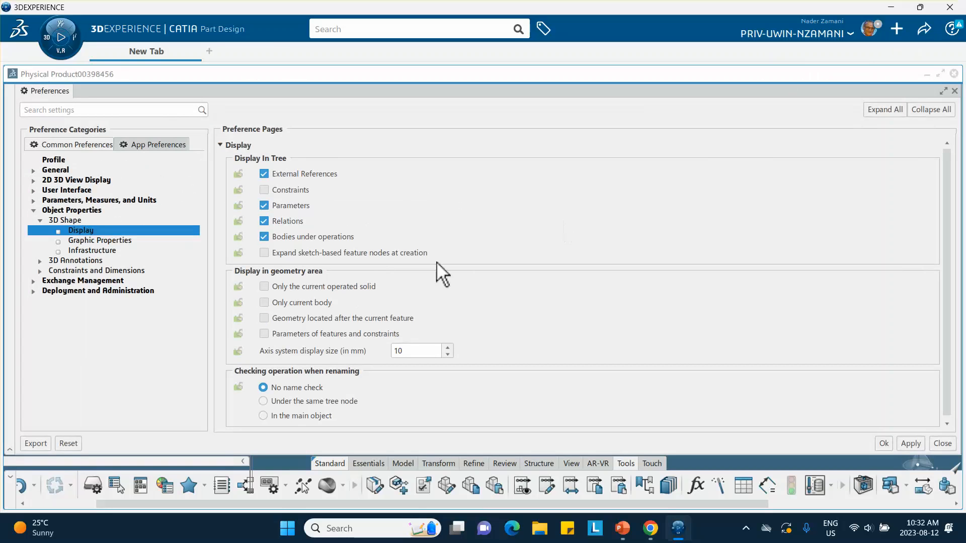
pyautogui.click(264, 205)
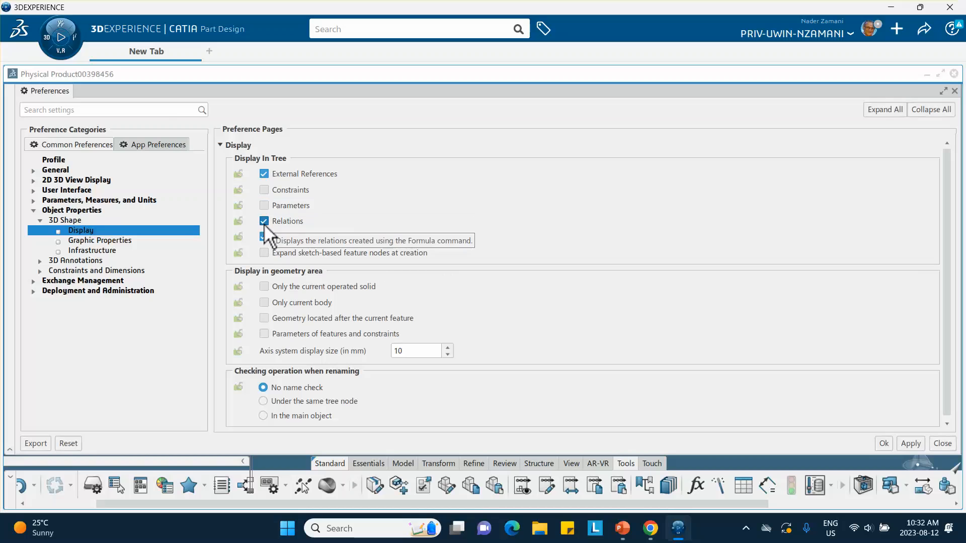
pyautogui.click(884, 444)
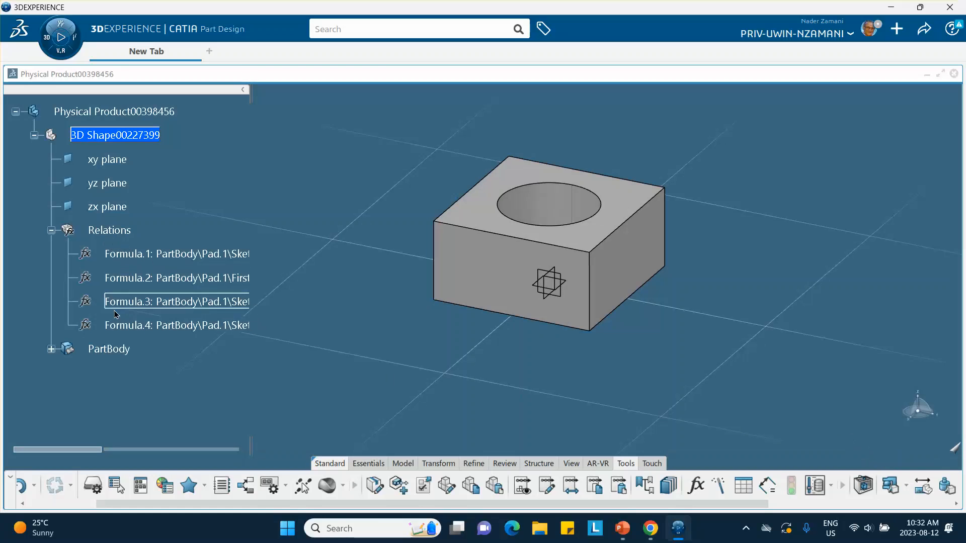
# - Re-enable the display of Parameters in the tree in the 3D Shape display preferences and accept the change
pyautogui.click(865, 25)
pyautogui.click(787, 74)
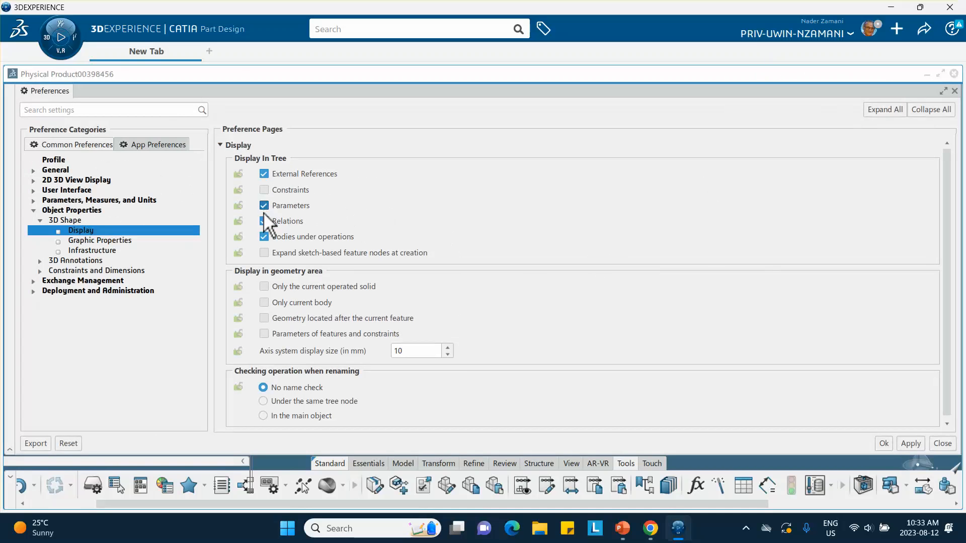
pyautogui.click(883, 443)
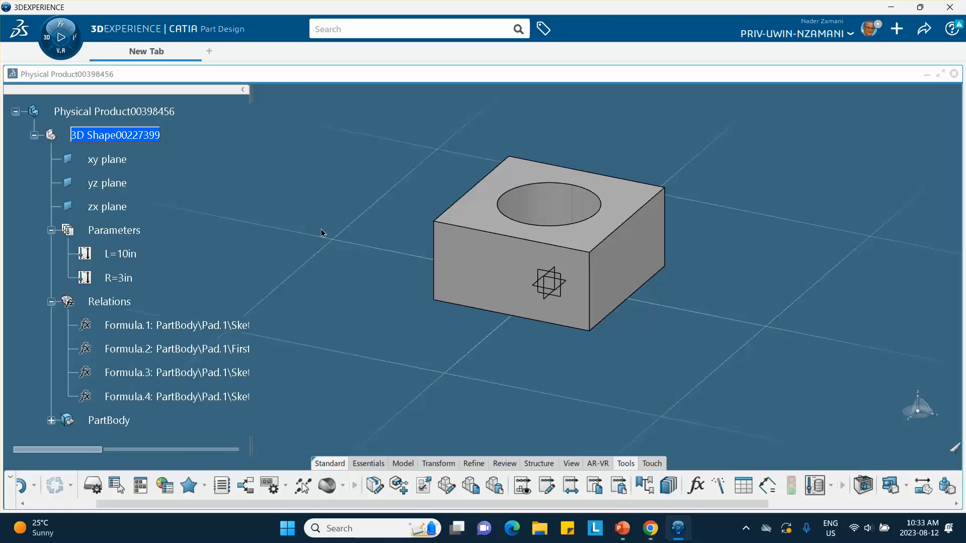
# - Examine the parameters tree view options for displaying values and formulas in the Parameters preferences, then accept the preferences
pyautogui.click(865, 24)
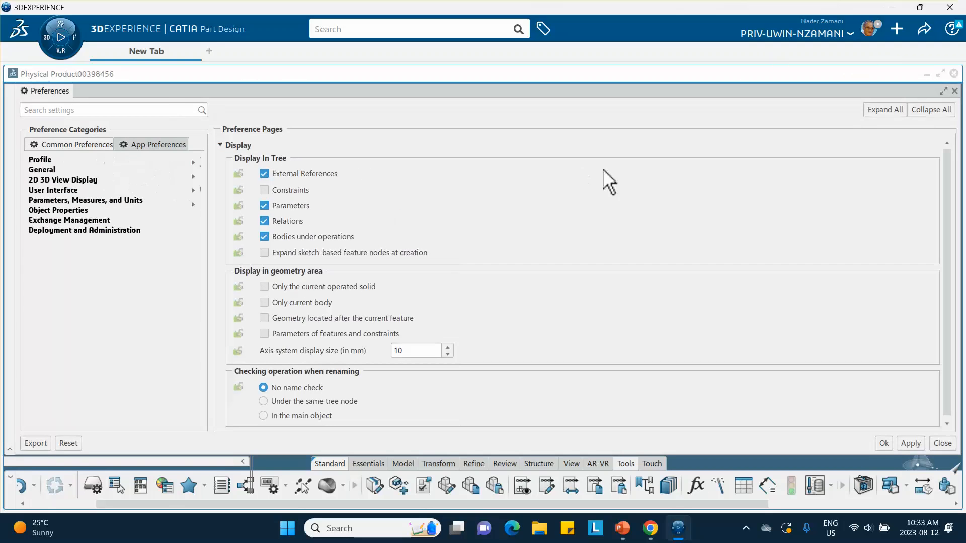
pyautogui.click(34, 200)
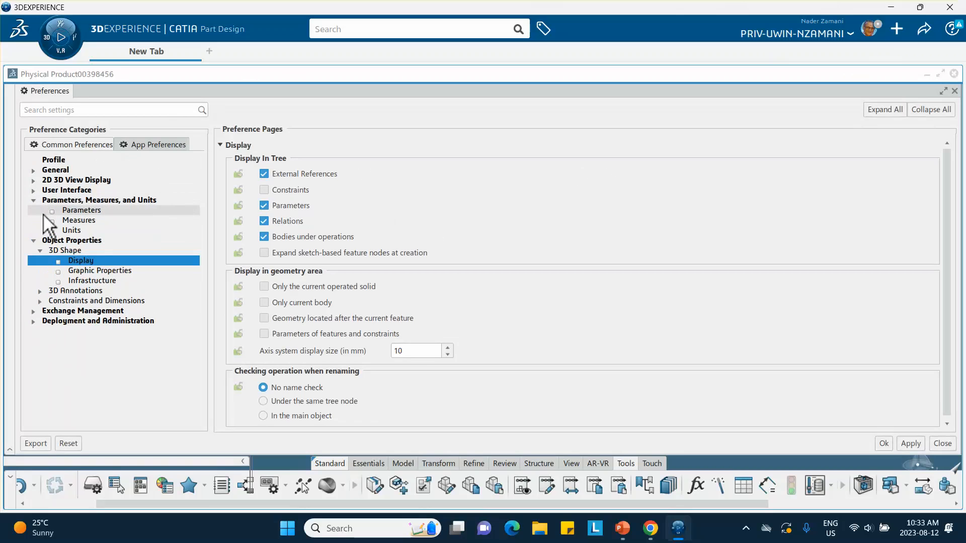
pyautogui.click(83, 210)
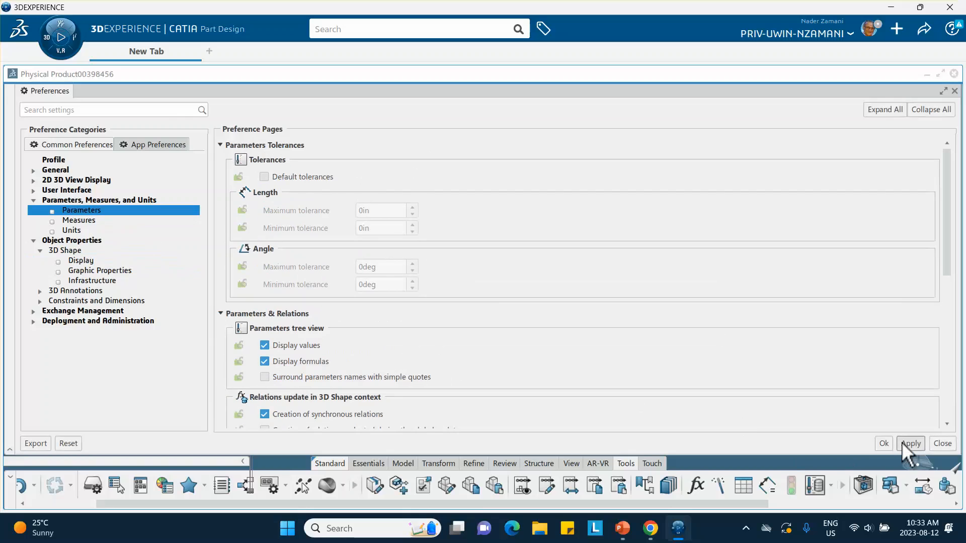
pyautogui.click(884, 444)
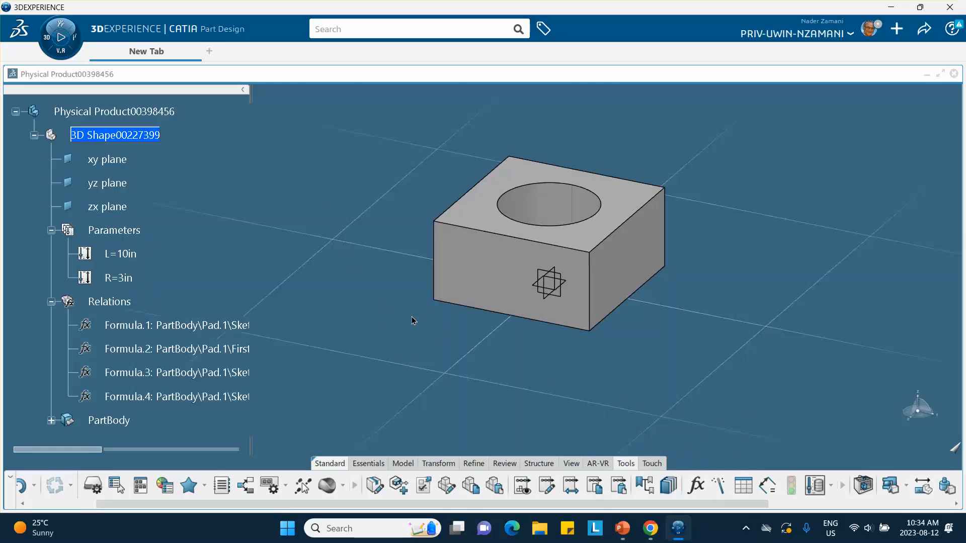
pyautogui.moveTo(412, 321); pyautogui.dragTo(292, 284, button='middle')
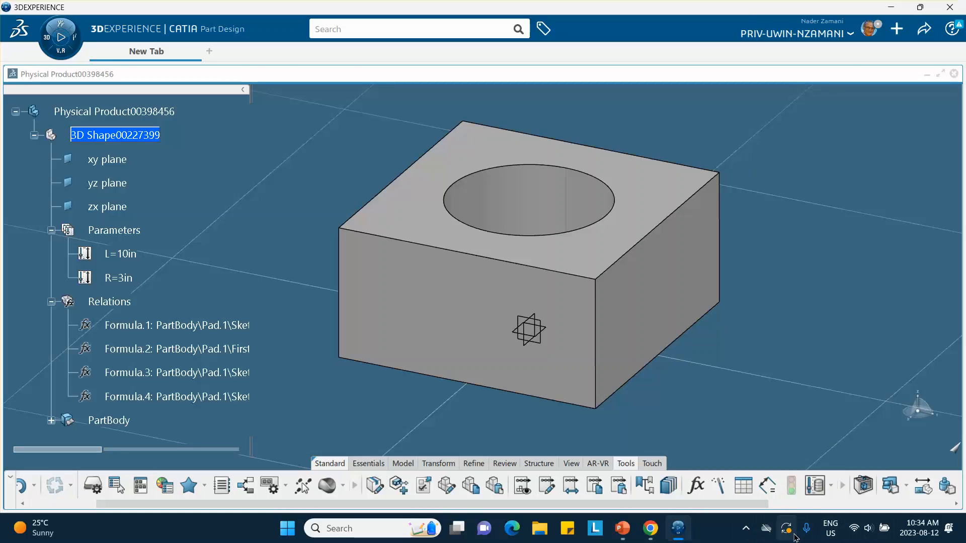
pyautogui.click(746, 531)
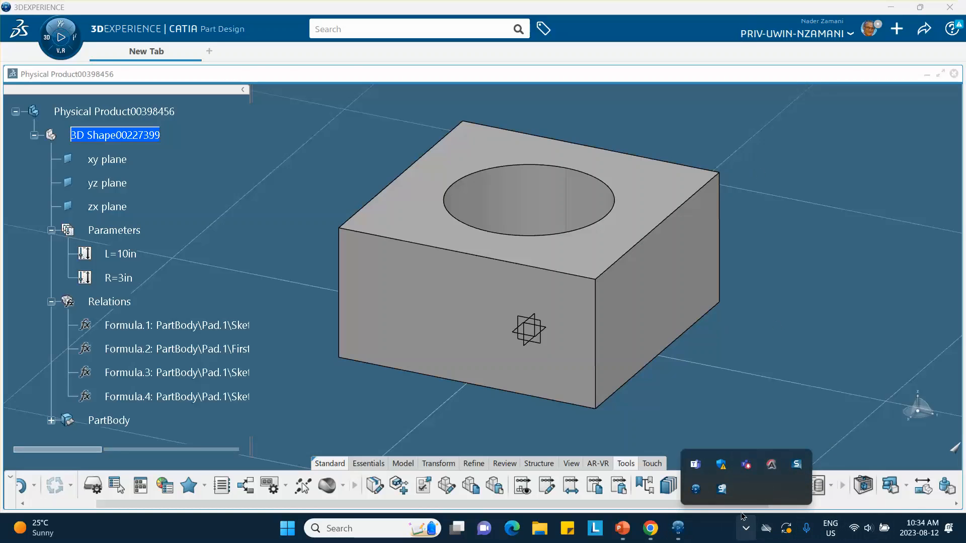